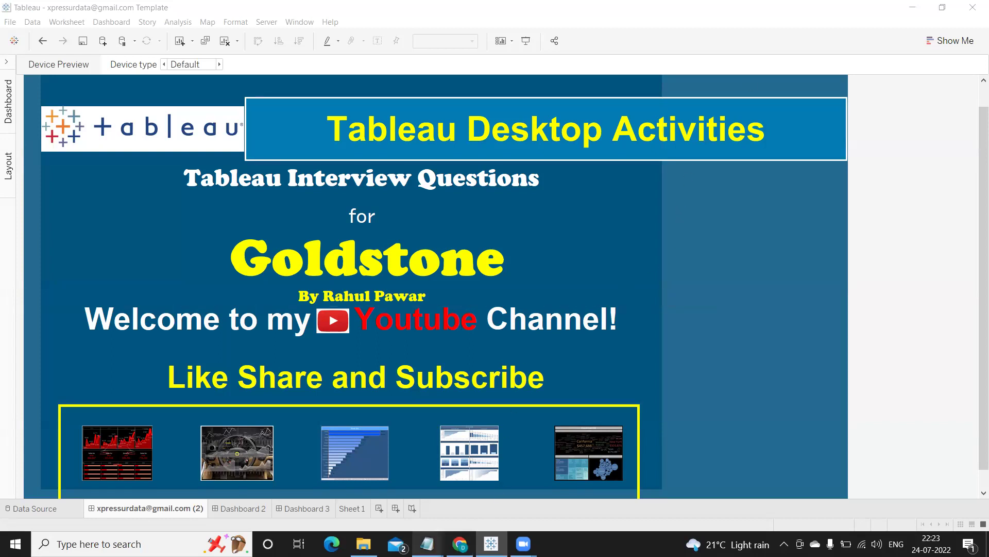
Bring the Goldstone notes forward and delete the empty first line above the heading
mouse_move(428, 544)
click(468, 499)
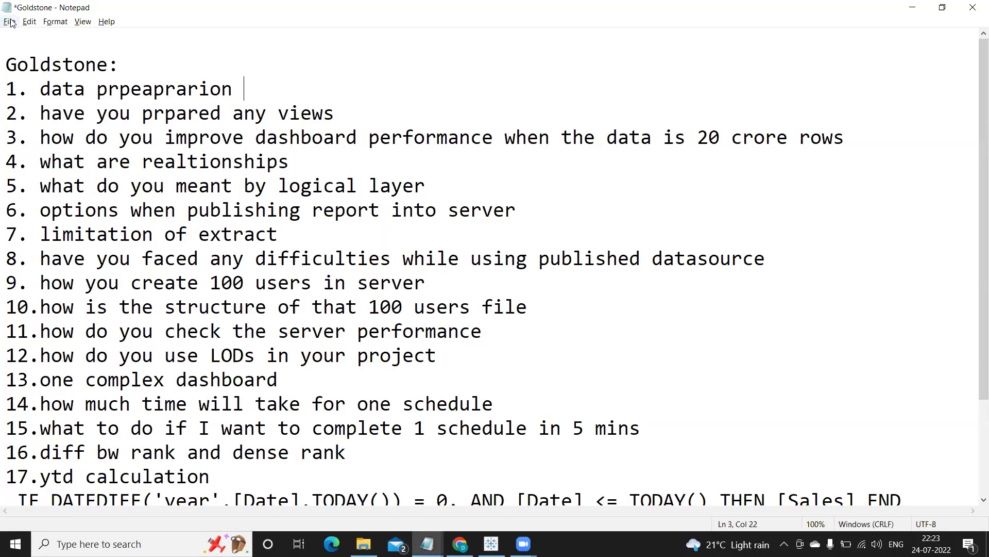
click(22, 45)
key(Delete)
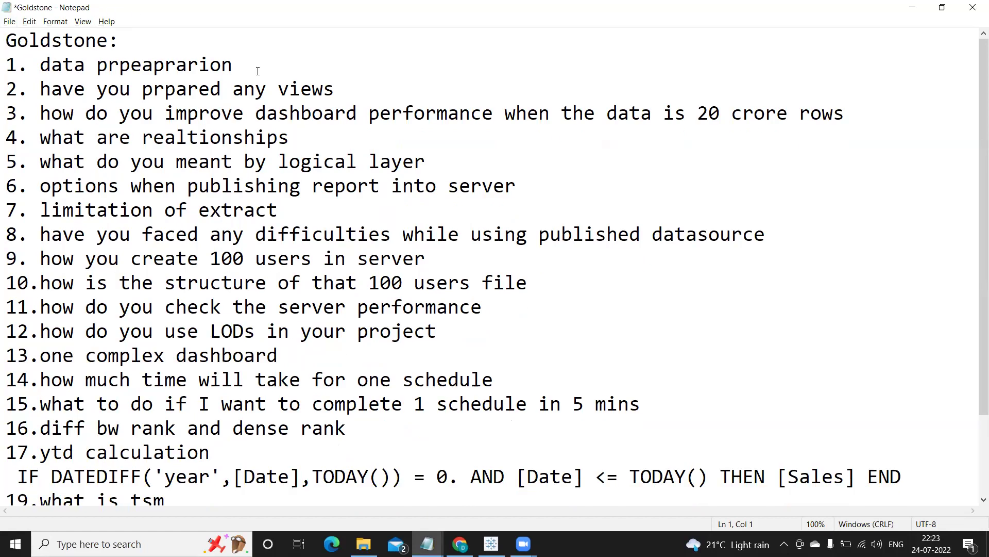
drag(257, 71, 40, 70)
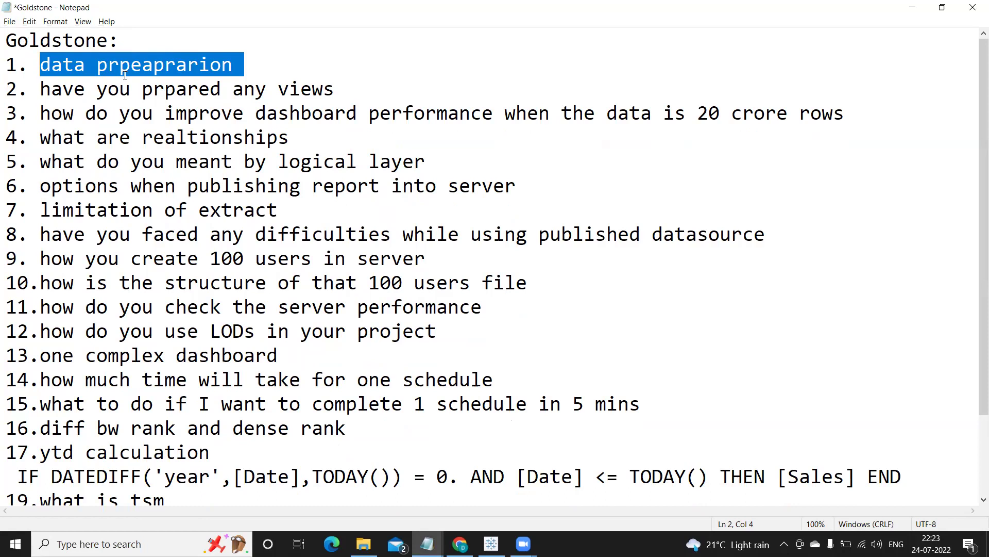
Under question 1, type the answer '>Data prepared, Data modelling, Data modelling(customers requirment,'
click(248, 59)
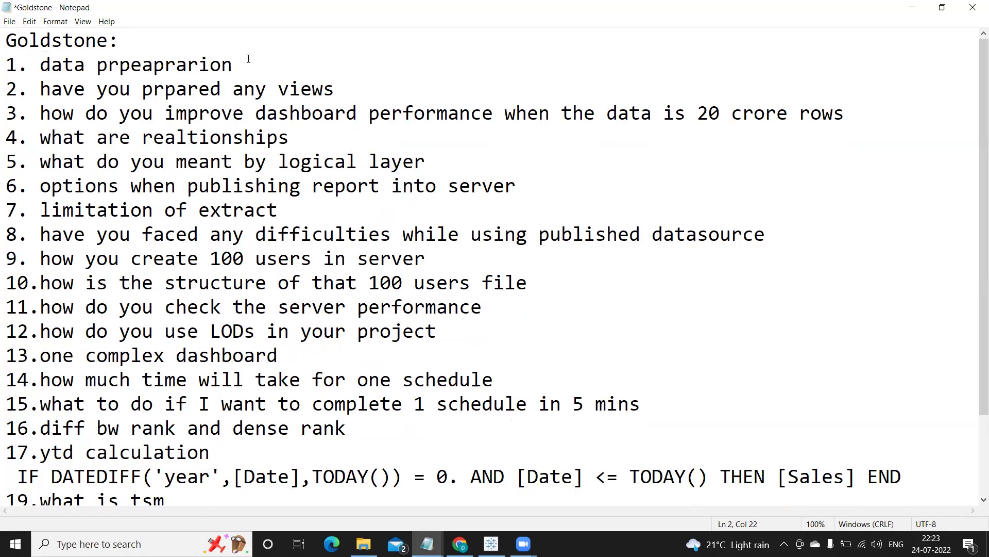
key(Return)
text(>)
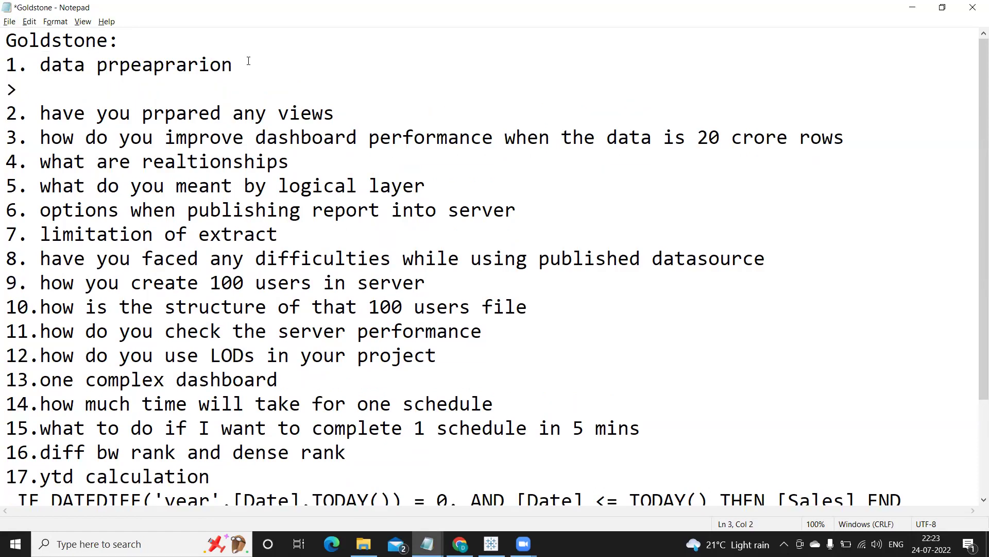
text(Data prp)
key(BackSpace)
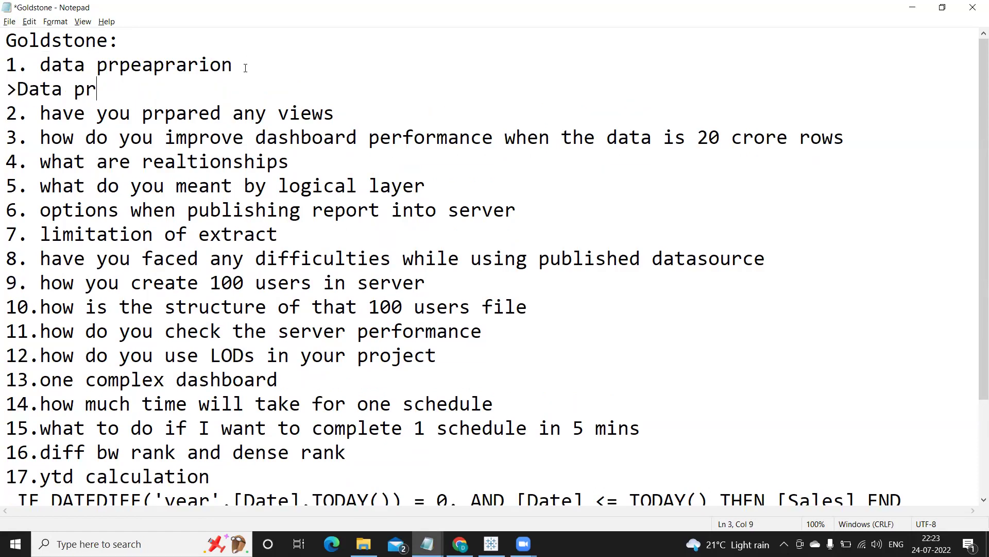
text(epared ,)
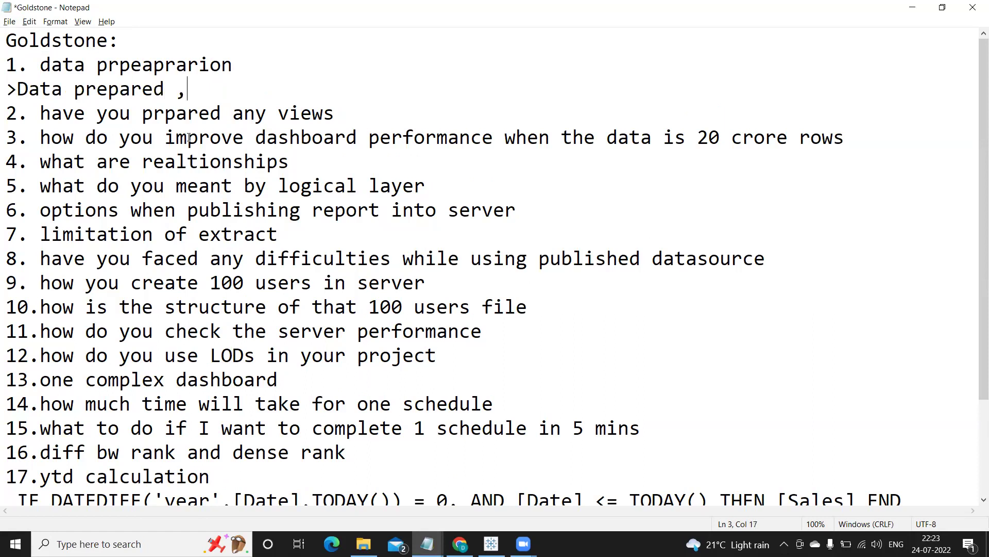
key(BackSpace)
key(BackSpace)
key(BackSpace)
text(d, Data modelling,)
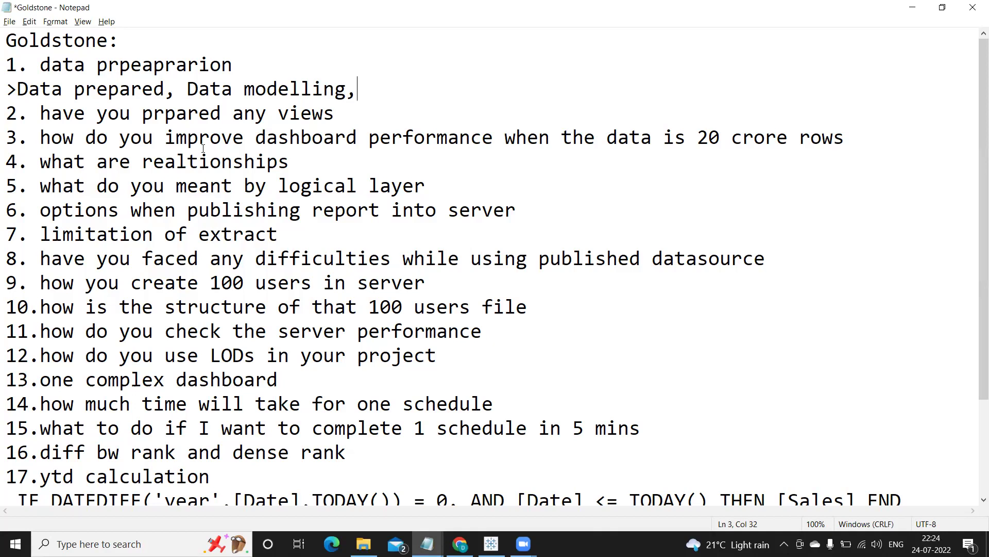
text(Data mode)
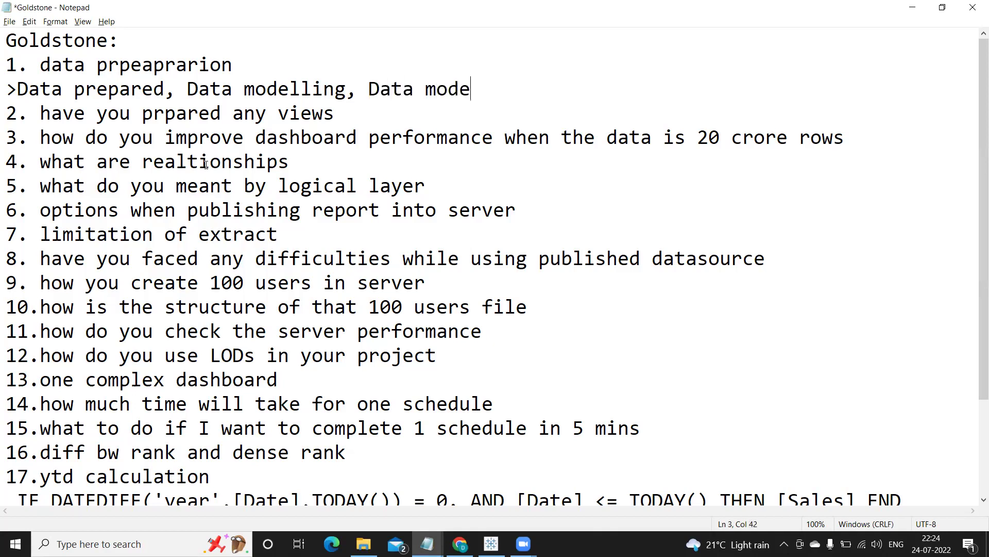
text(lling()
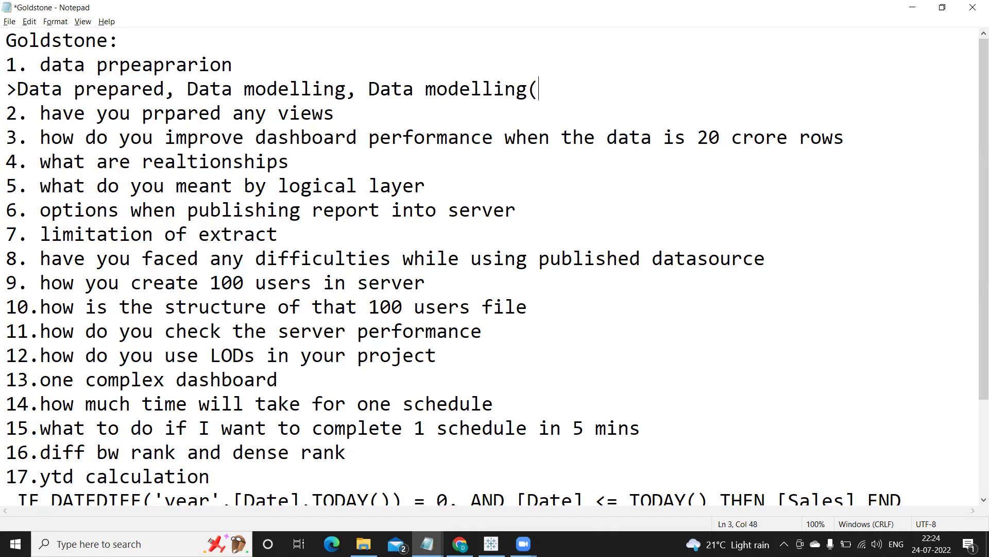
text(customers requirment,)
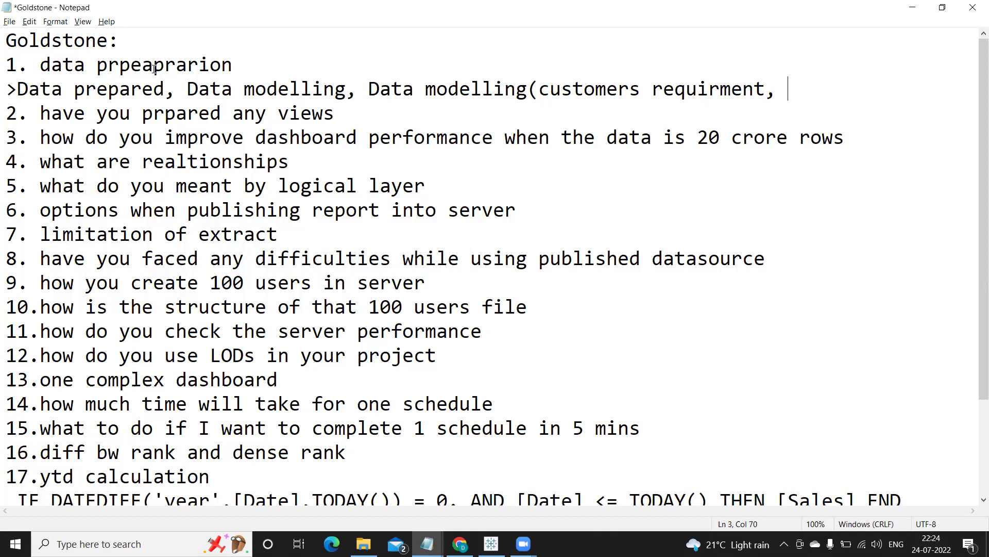
drag(243, 60, 5, 76)
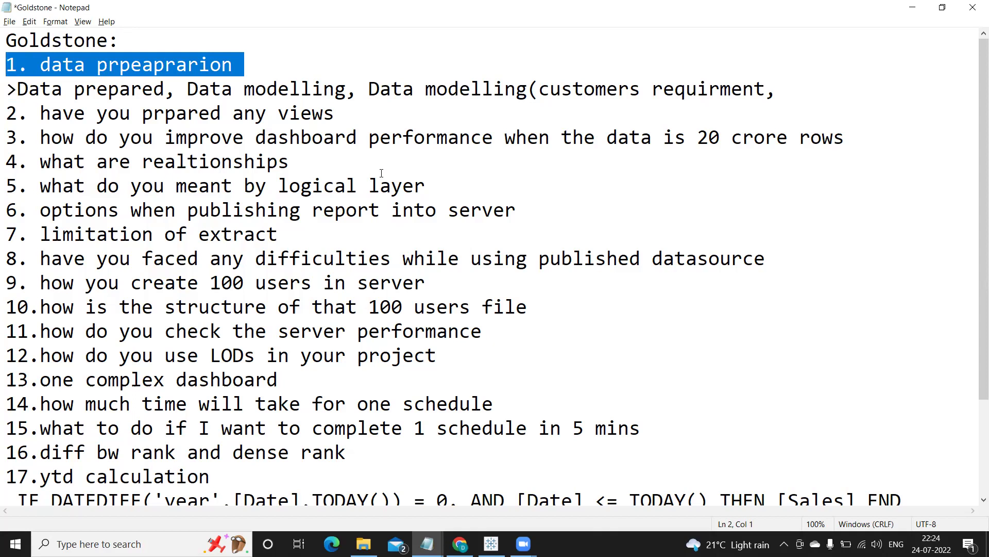
Under question 2, answer 'multiple tables -> joins on tops, custom SQL -> ... give us that view', plus a blank line
drag(29, 113, 353, 115)
click(352, 114)
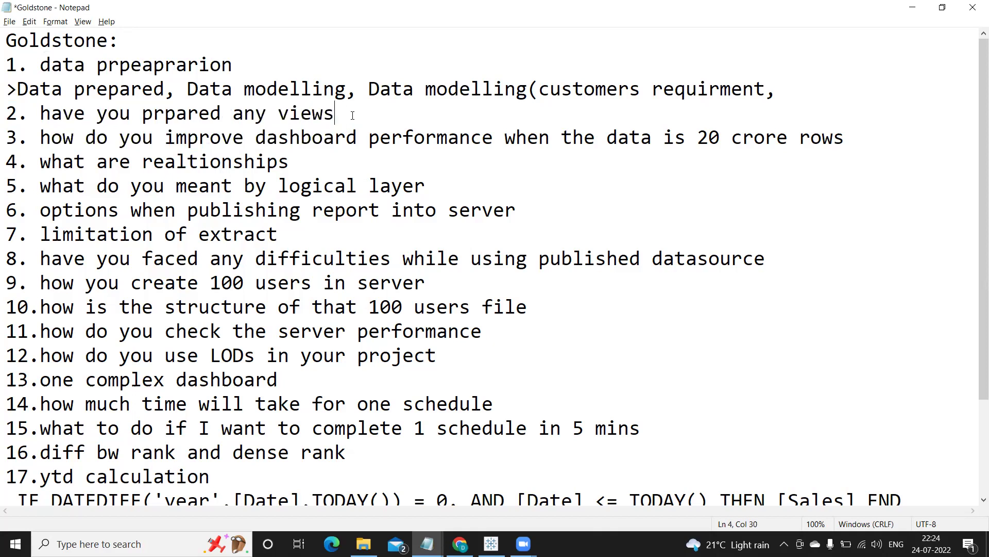
key(Return)
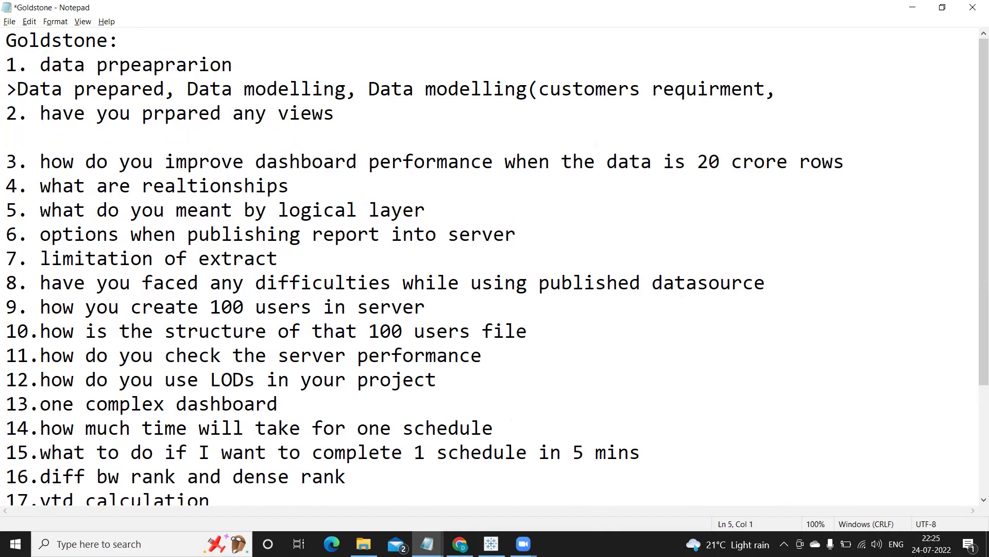
text(mul)
text(tiop)
key(BackSpace)
key(BackSpace)
text(ple)
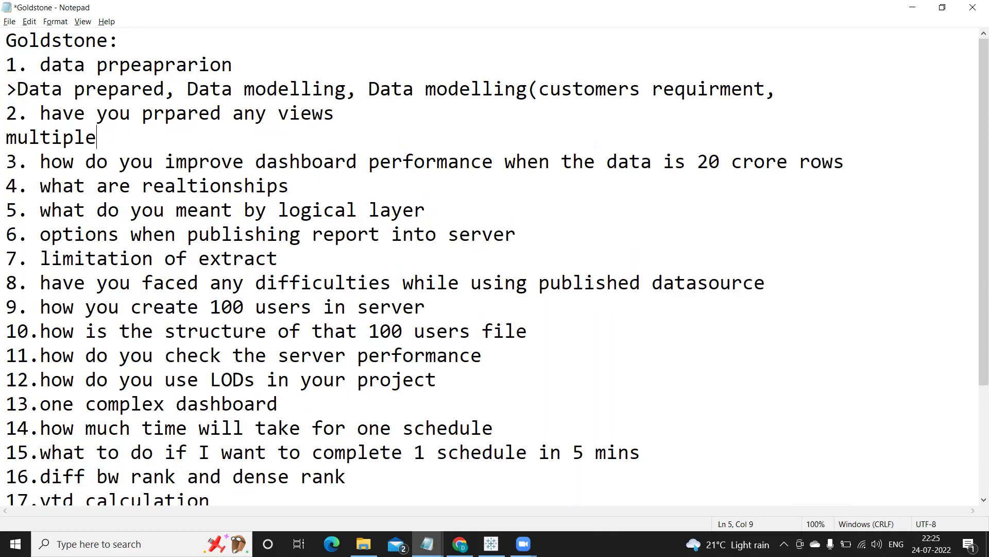
text( tables)
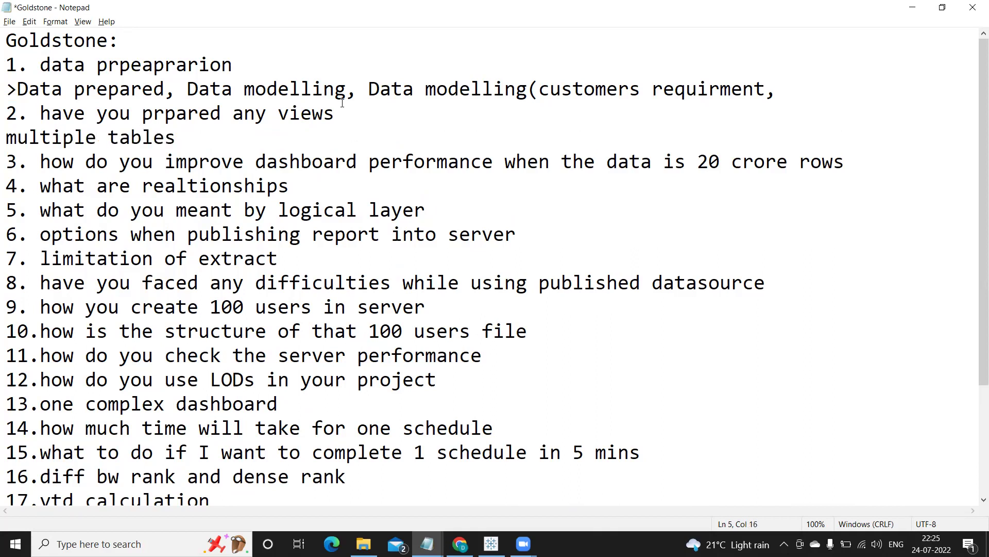
text(- > joins no t)
key(BackSpace)
key(BackSpace)
key(BackSpace)
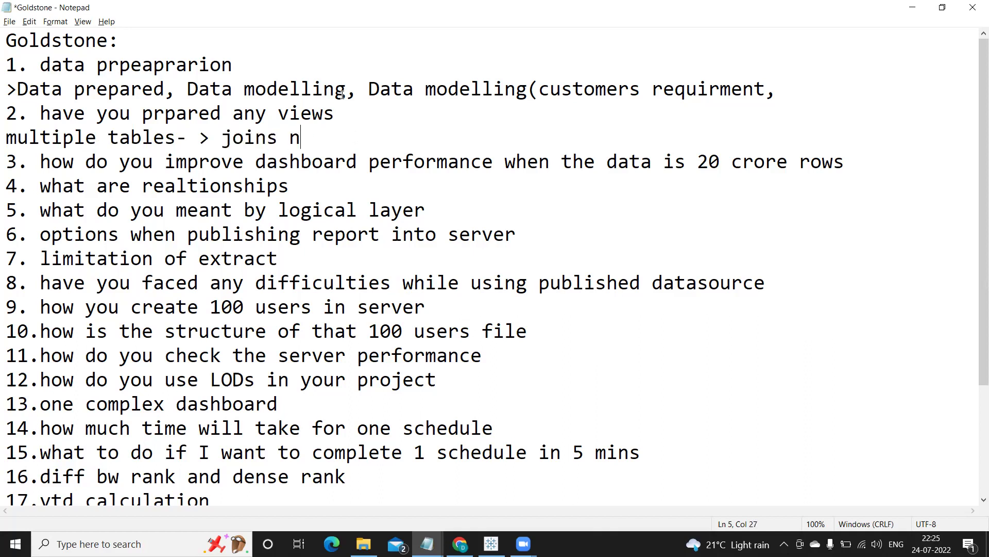
key(BackSpace)
text(on tops,)
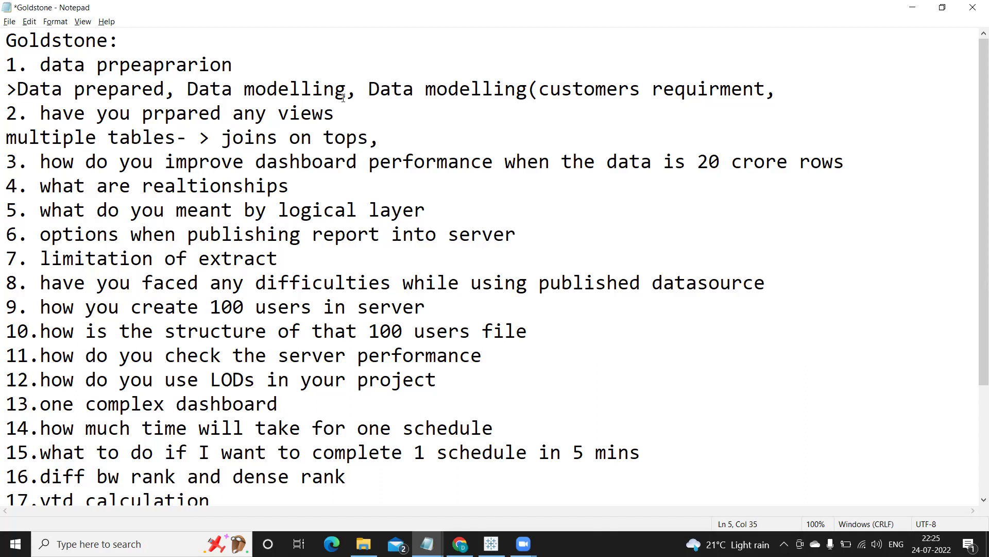
text( custom )
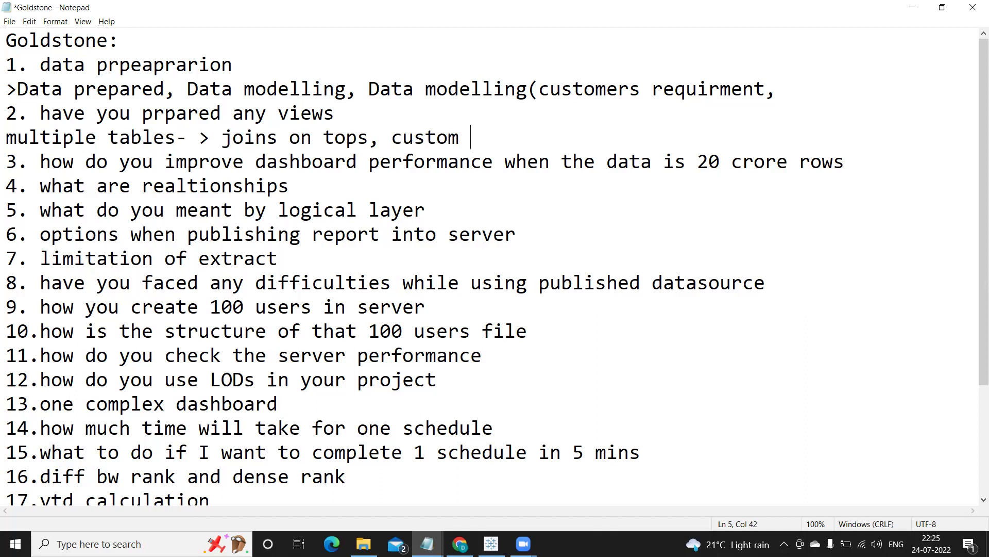
text(SQL)
text(-> )
text(multipl )
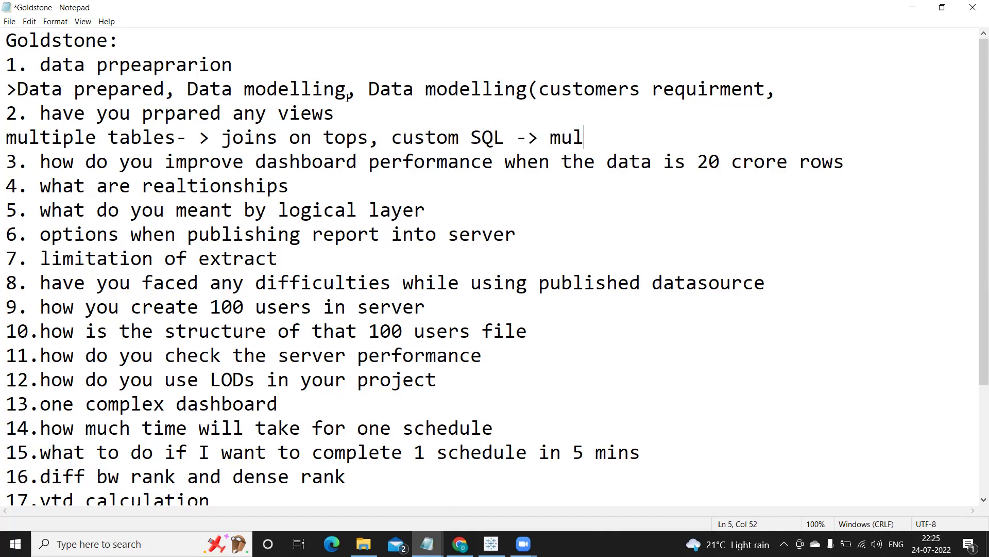
text(tables)
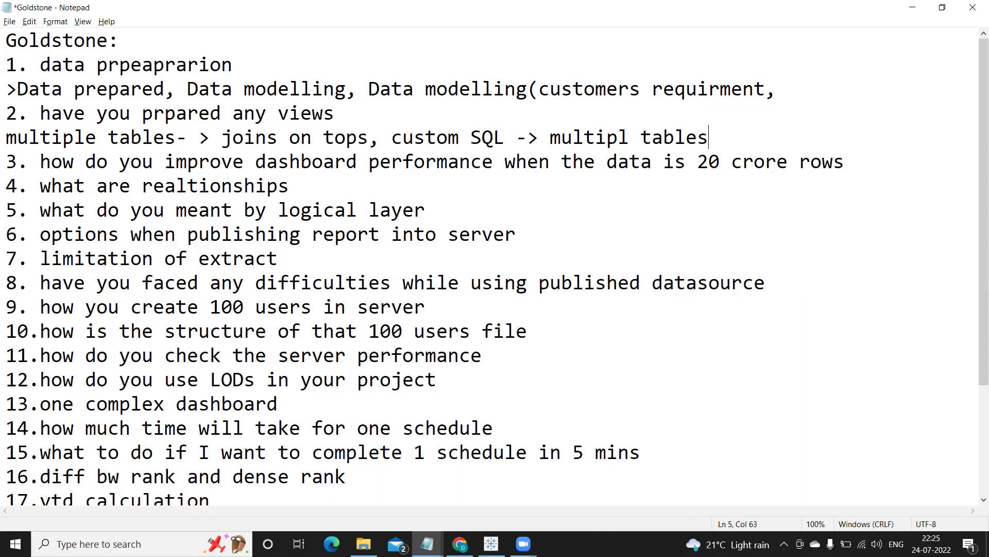
text( and give us that t)
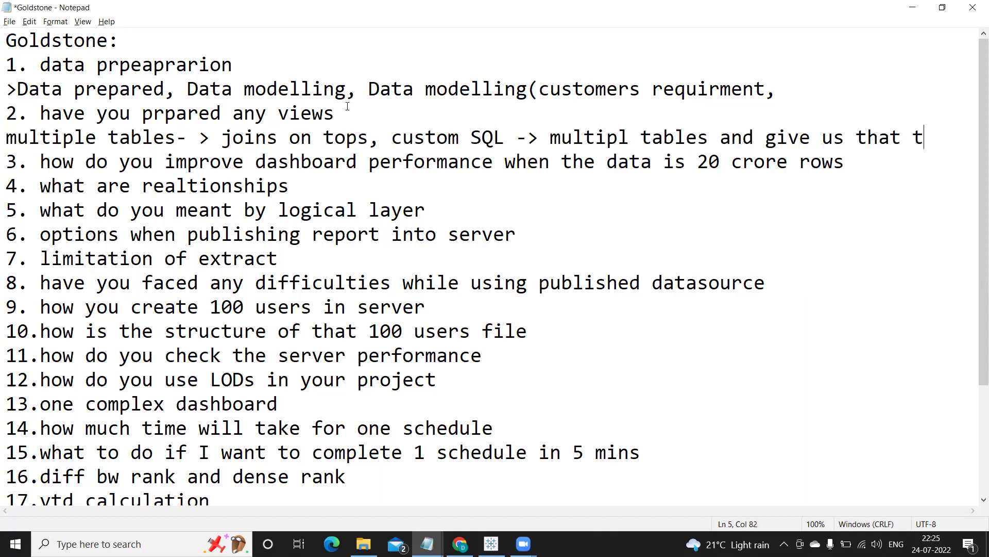
key(BackSpace)
text(view)
key(Return)
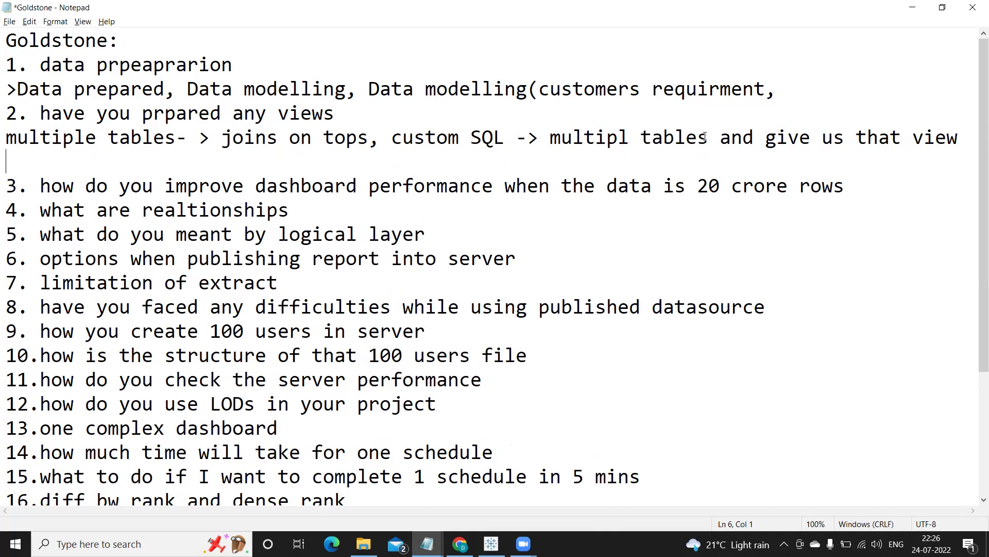
Under question 3, add '1. we can limit the data 10 yrs of data' and '->applying filter on data'
click(873, 192)
key(Return)
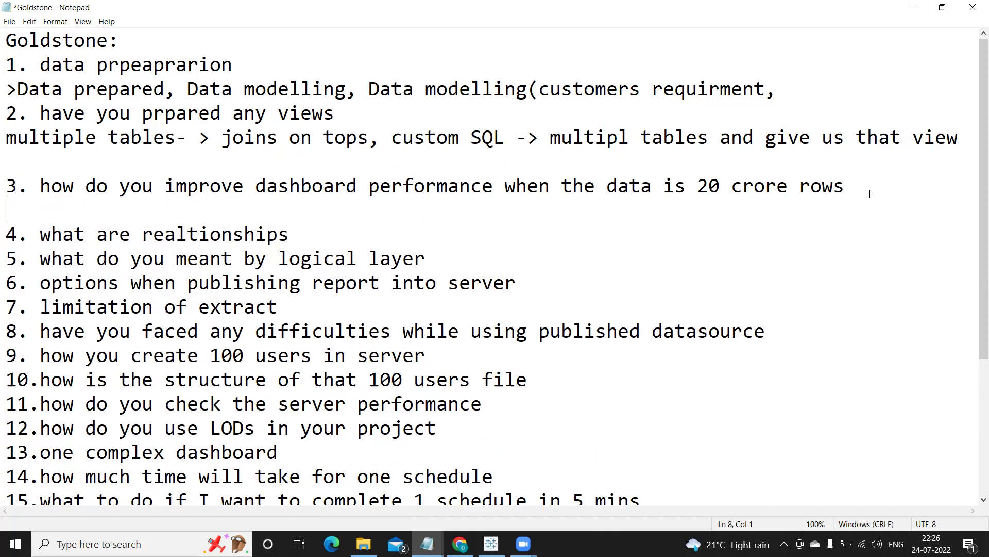
text(1. we can limit the data)
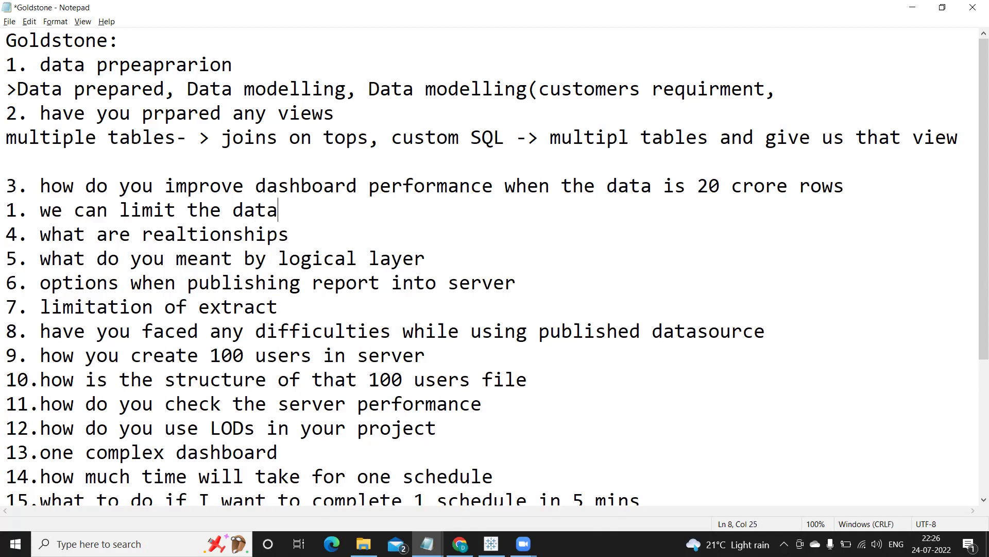
text(? 10 yrs in)
key(BackSpace)
key(BackSpace)
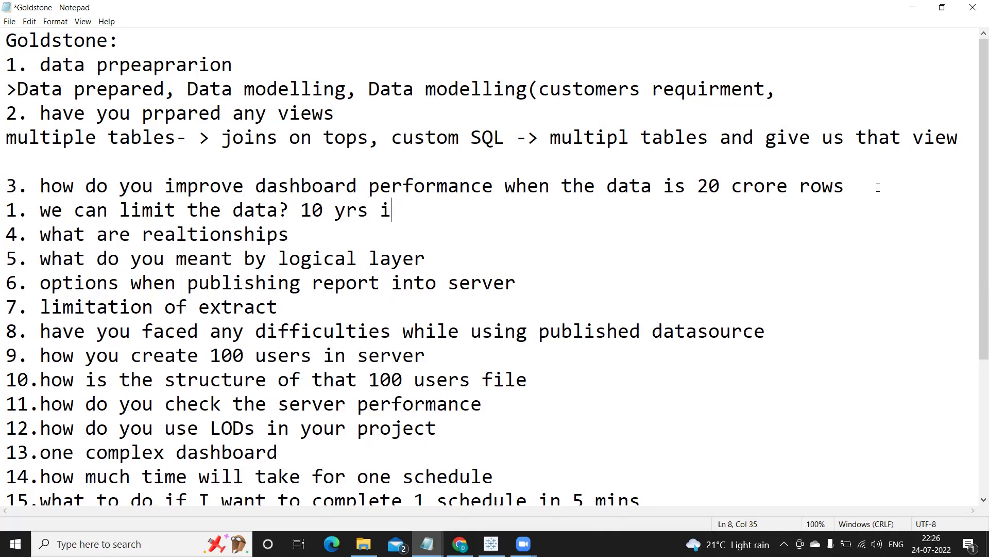
text(of data)
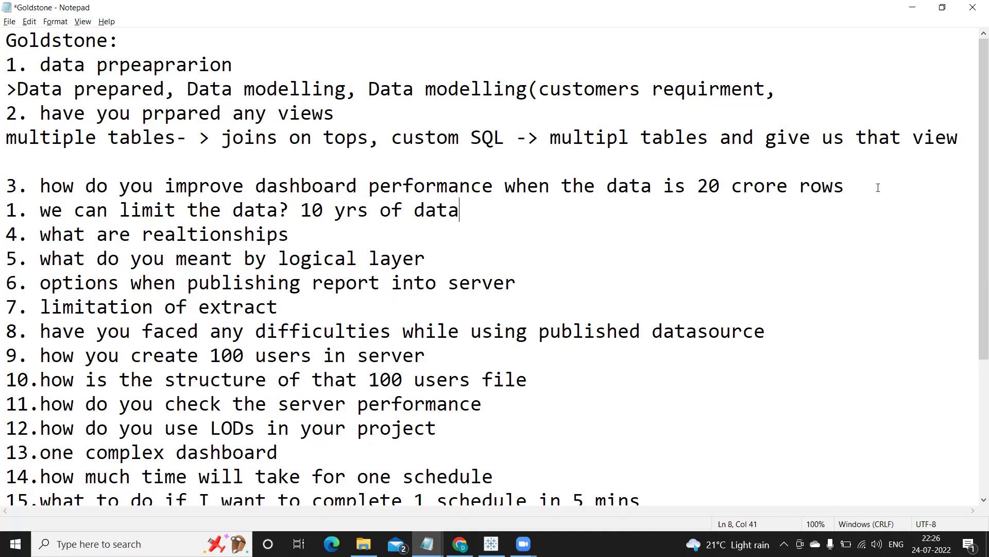
key(Return)
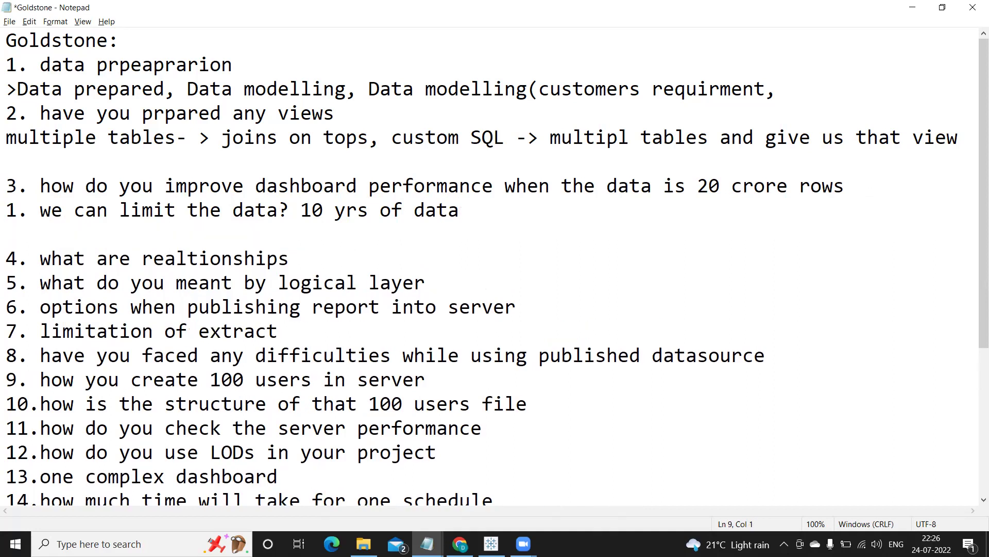
text(->applying filter)
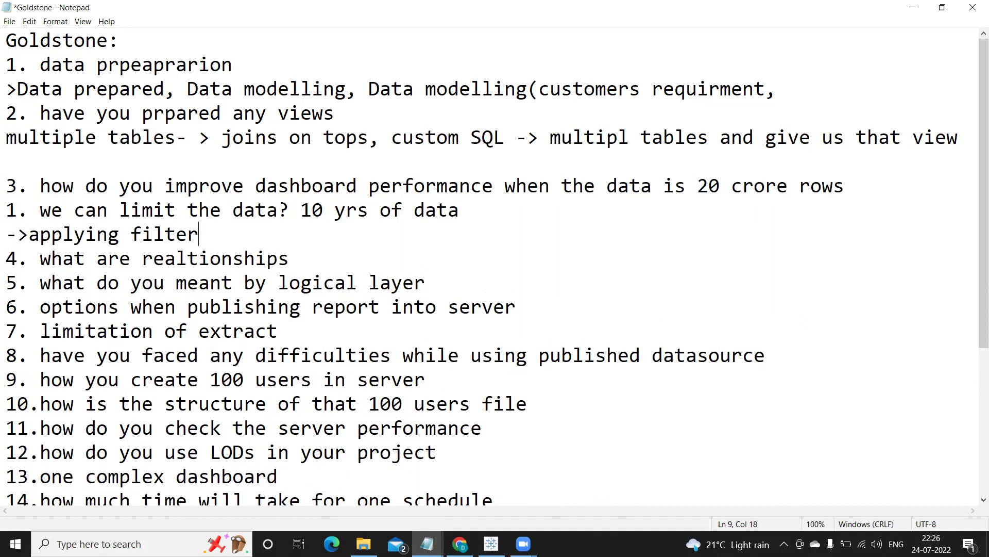
text( on data)
key(Return)
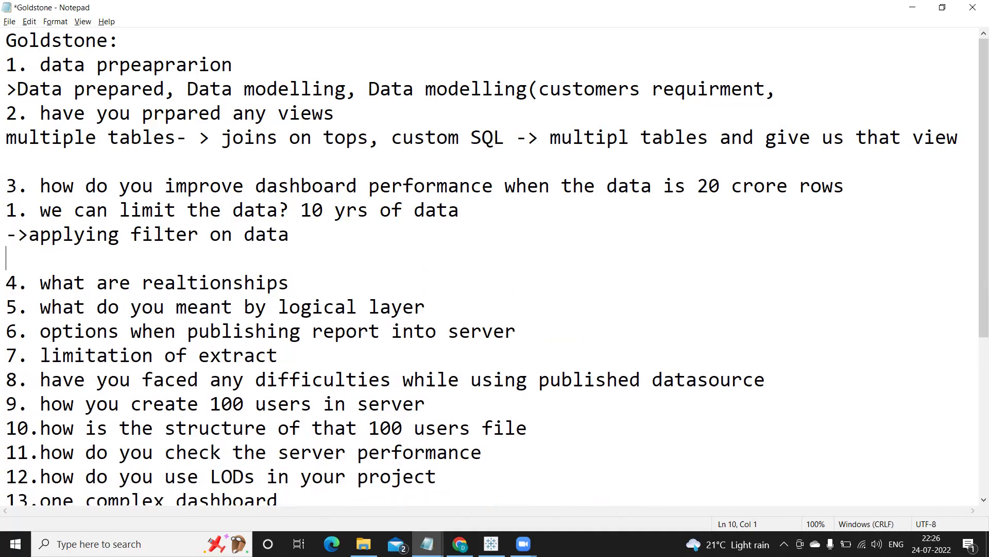
Add the tips '2. Extract.' and '3. limit number of colums of table'
text(2. Extrc)
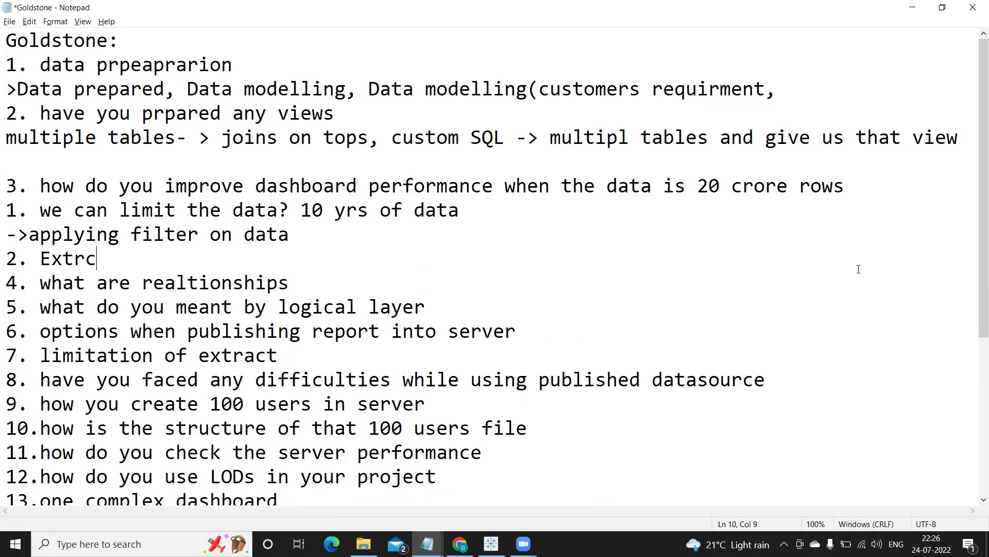
key(BackSpace)
text(act.)
key(Return)
text(3)
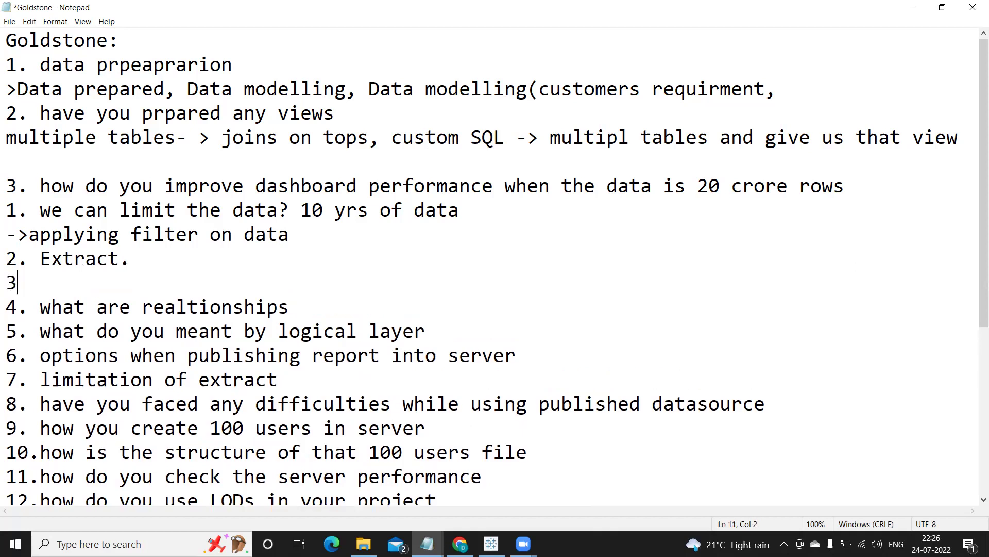
text(. limit o)
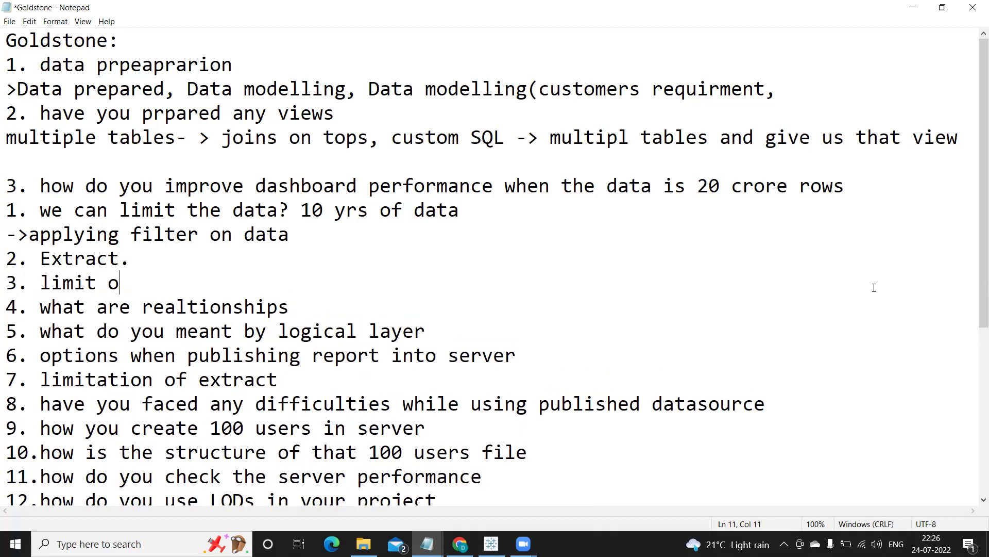
key(BackSpace)
text(numbe)
key(BackSpace)
text(er)
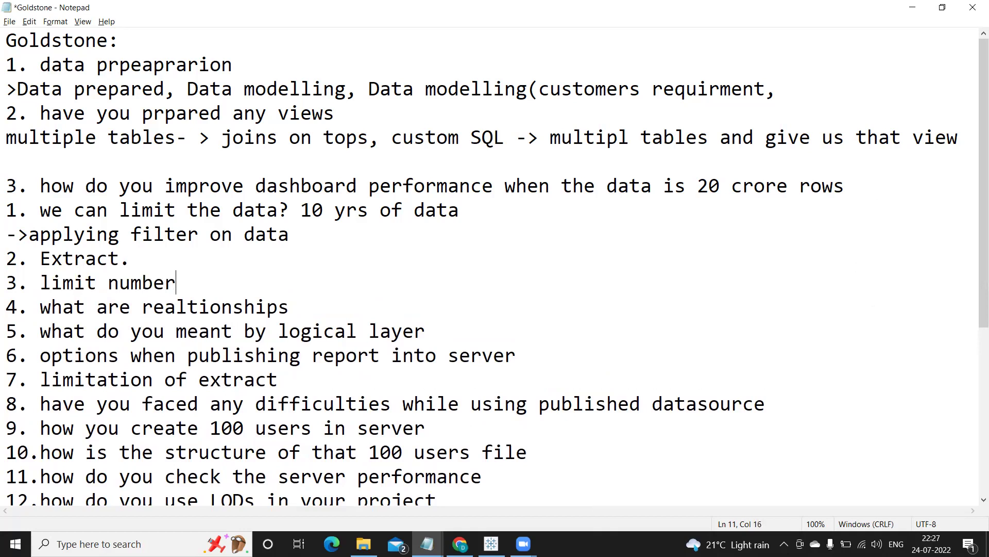
text( of colum)
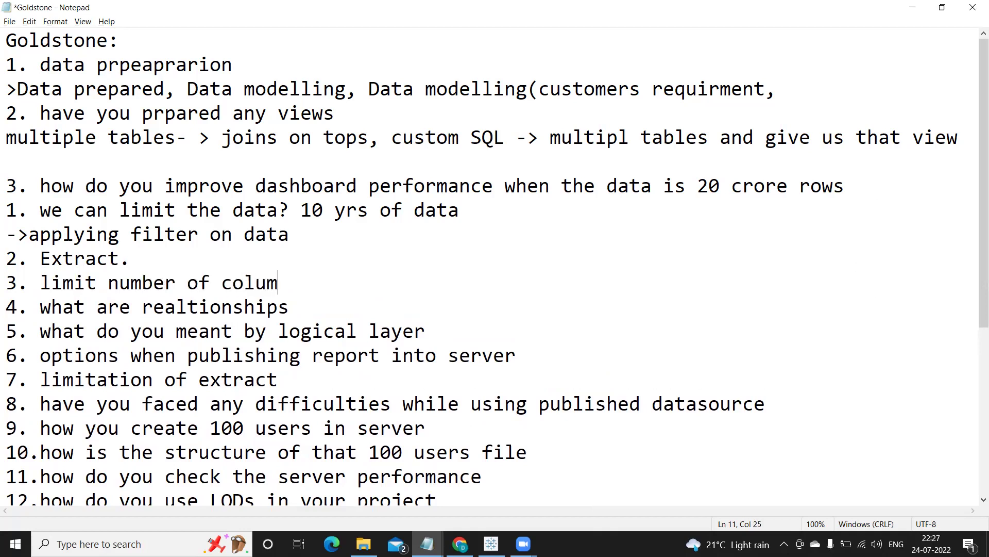
text(s of table)
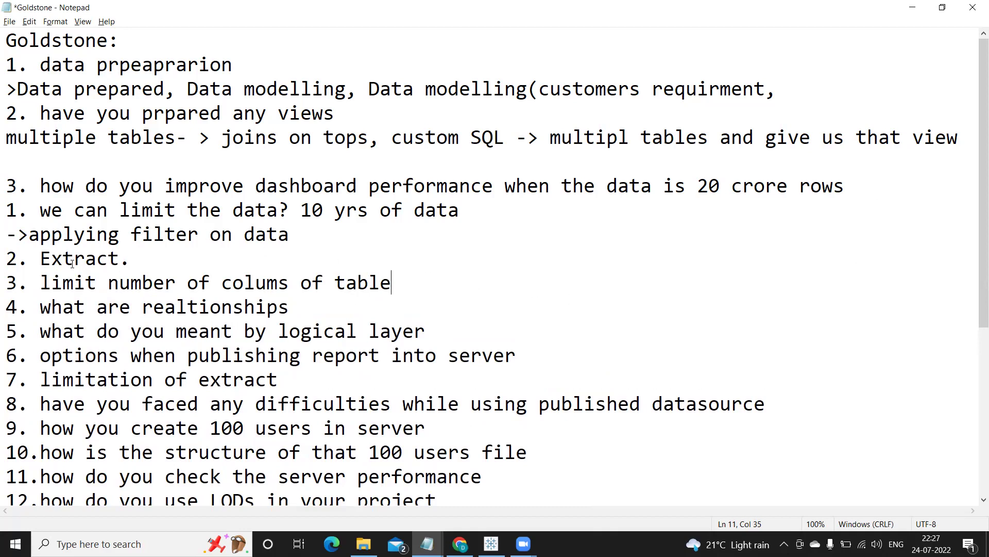
Add a '====' divider, then '1. Removing unwated calculation' and '2. deleting all the unused worksheets'
drag(266, 190, 408, 191)
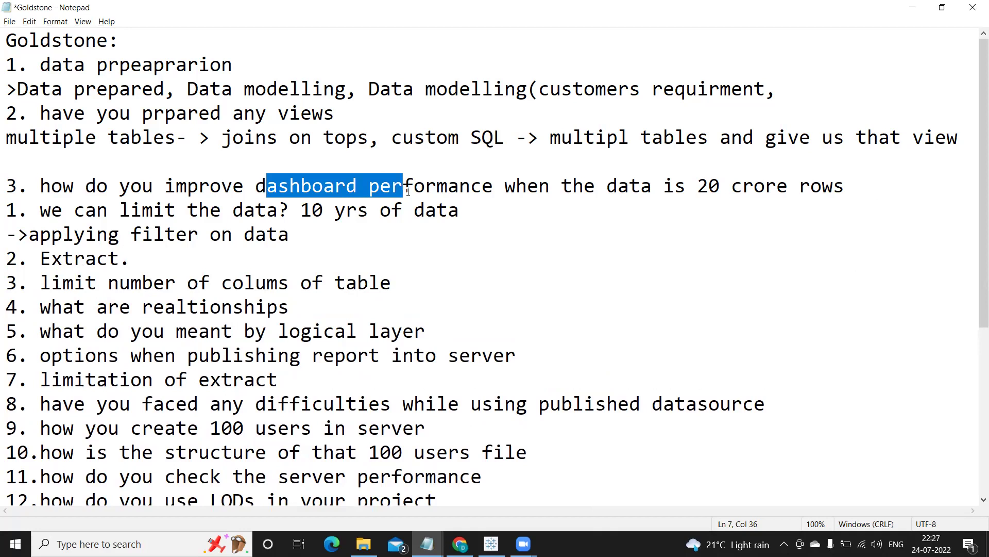
click(420, 281)
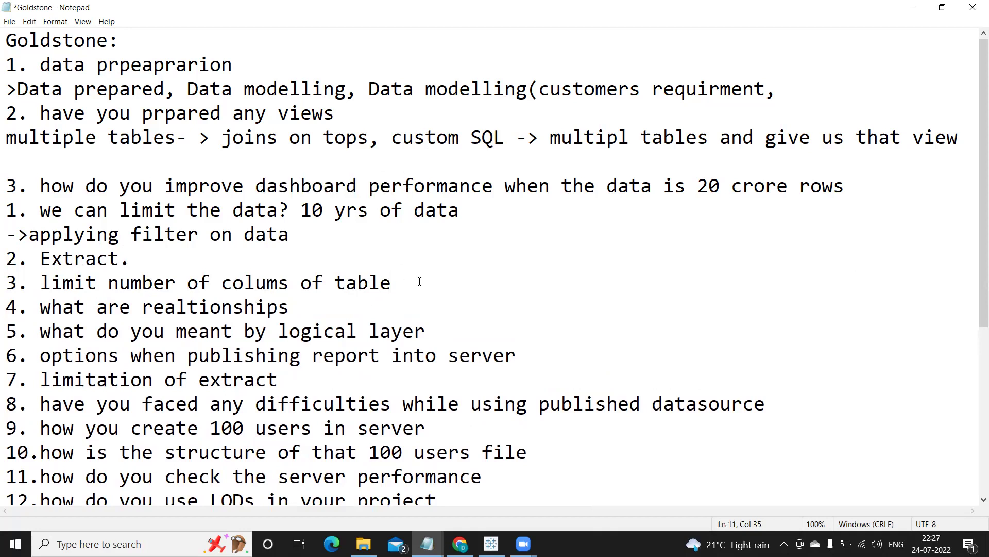
key(Return)
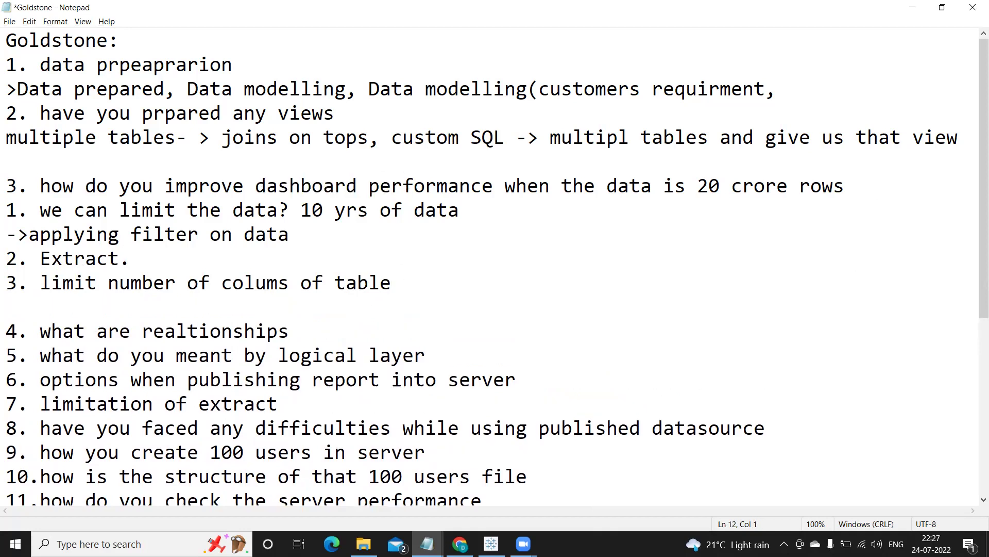
text(====)
key(Return)
text(1;)
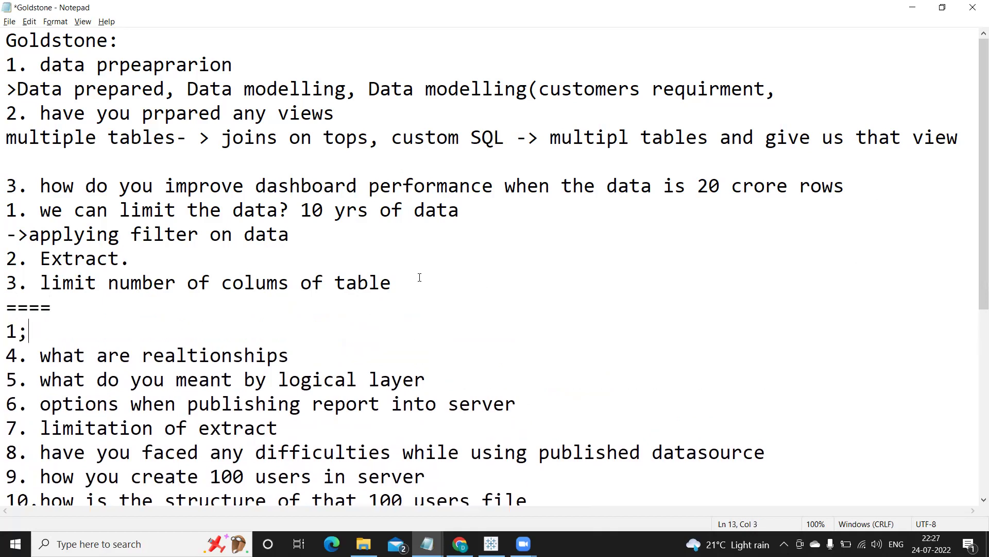
key(BackSpace)
text(. Removi)
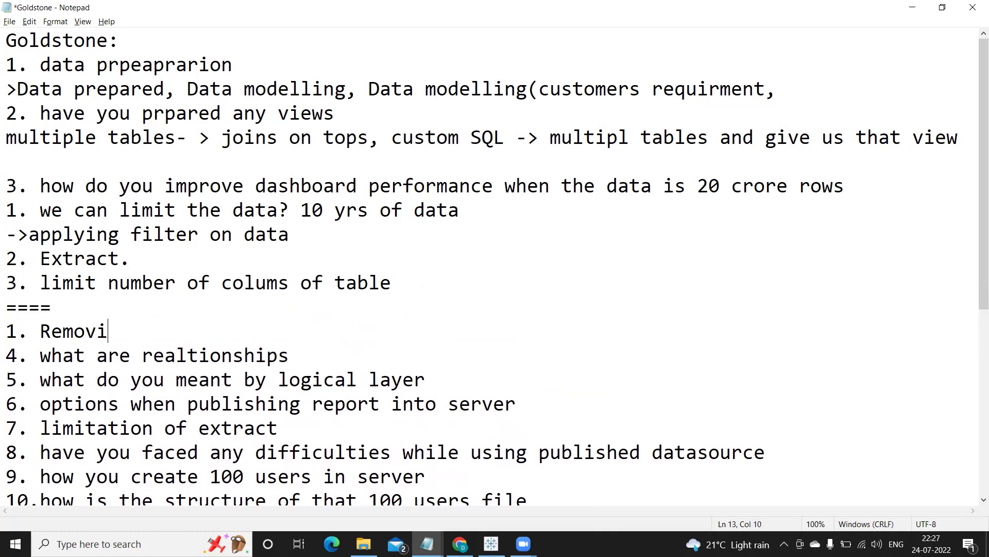
text(ng unwated c)
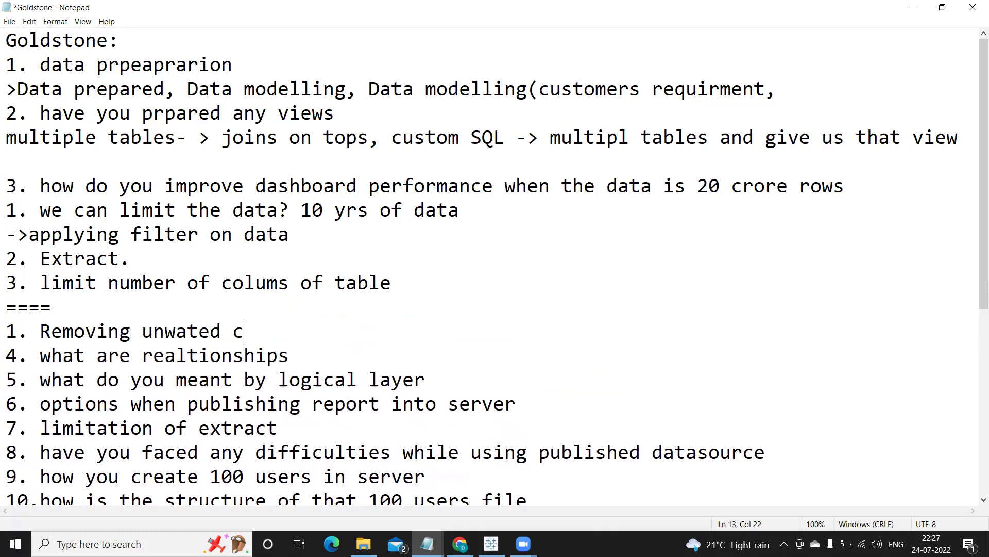
text(alculation)
key(Return)
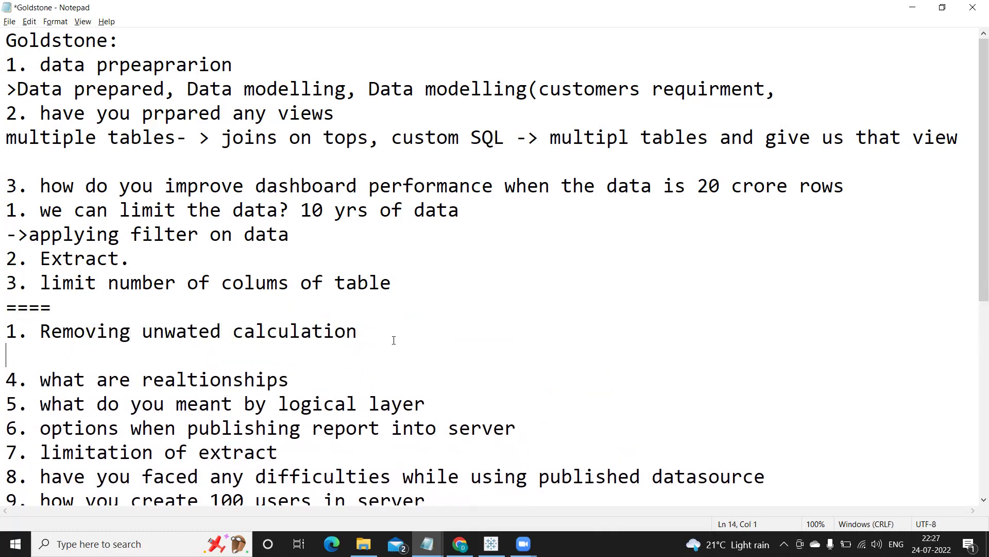
text(2. deleting al)
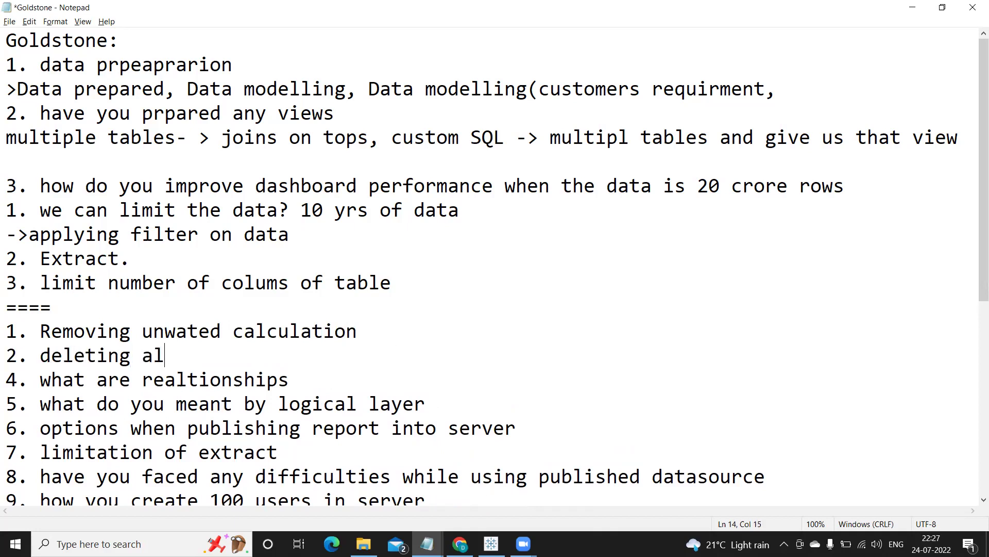
text(l the unu)
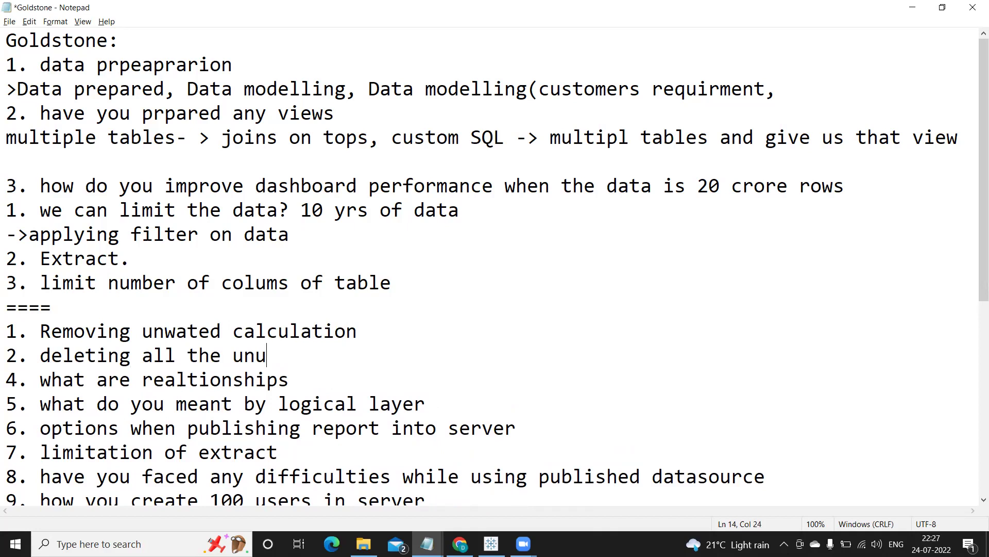
text(sed worksheet)
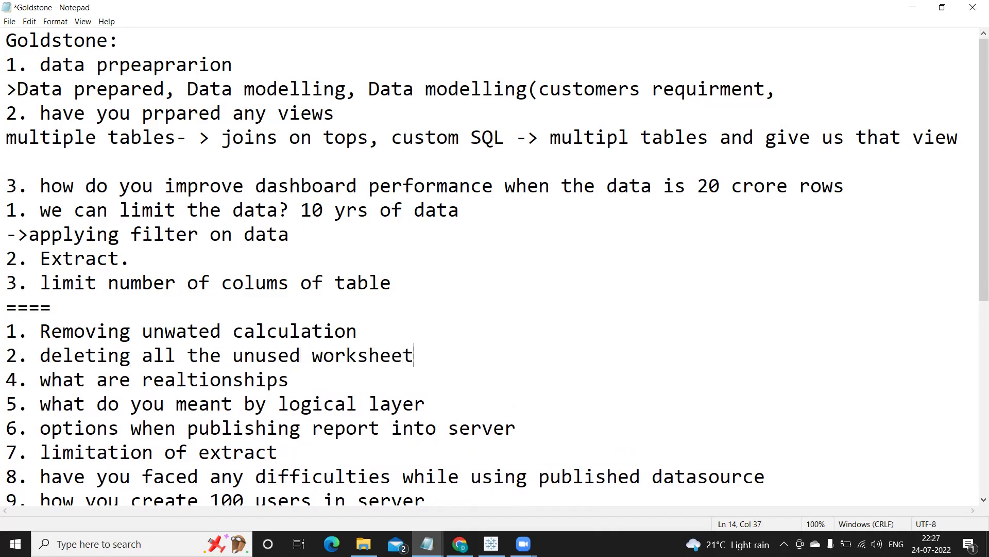
text(s)
Add tips '3. remove unwanted fields from Tableau workbook' and '4. use only required colums,'
key(Return)
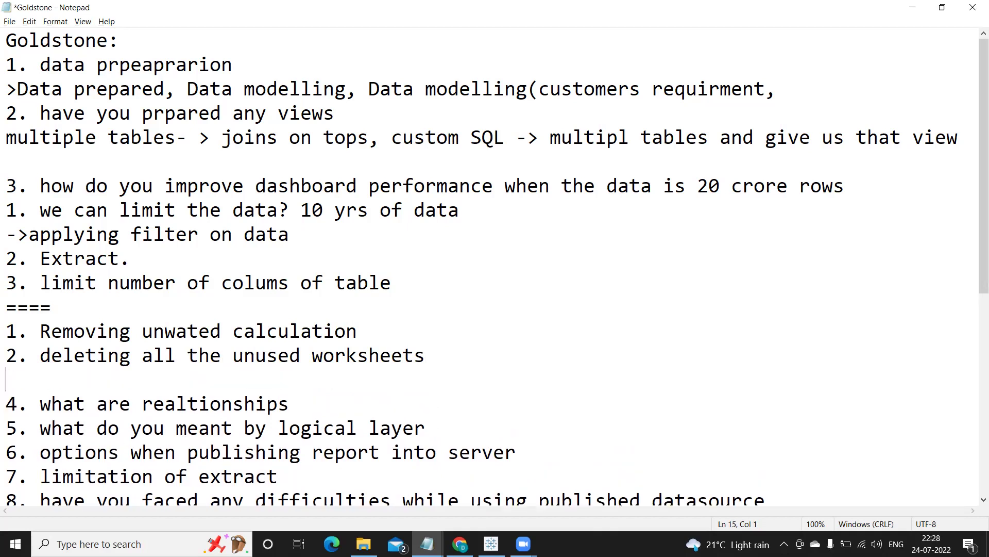
text(3. remove unatn)
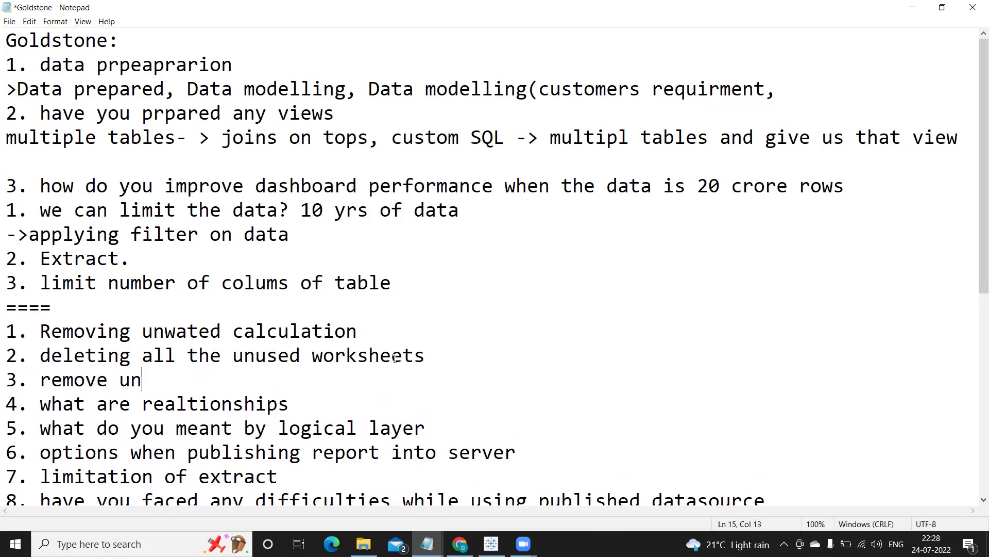
key(BackSpace)
key(BackSpace)
key(BackSpace)
text(wanted fielts)
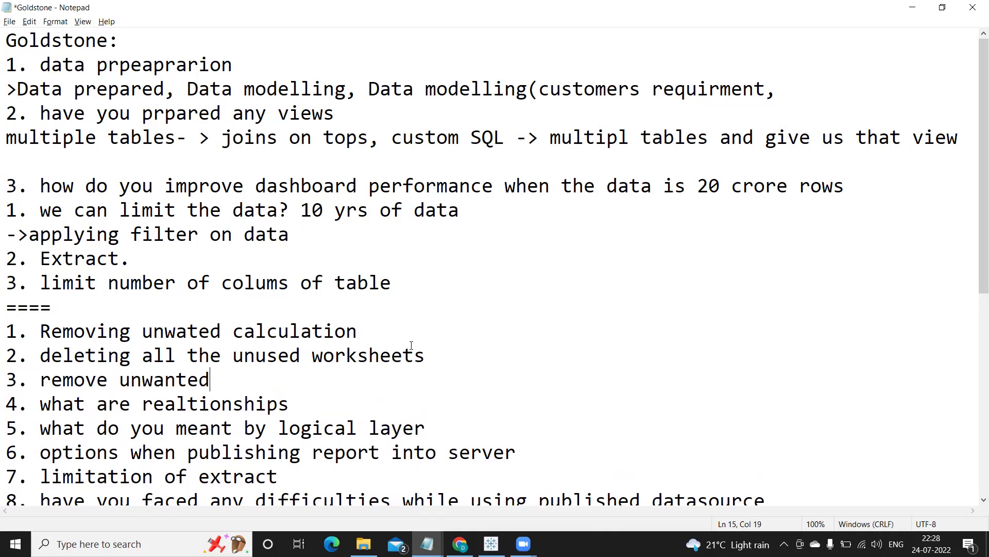
key(BackSpace)
key(BackSpace)
text(ds from Tablea)
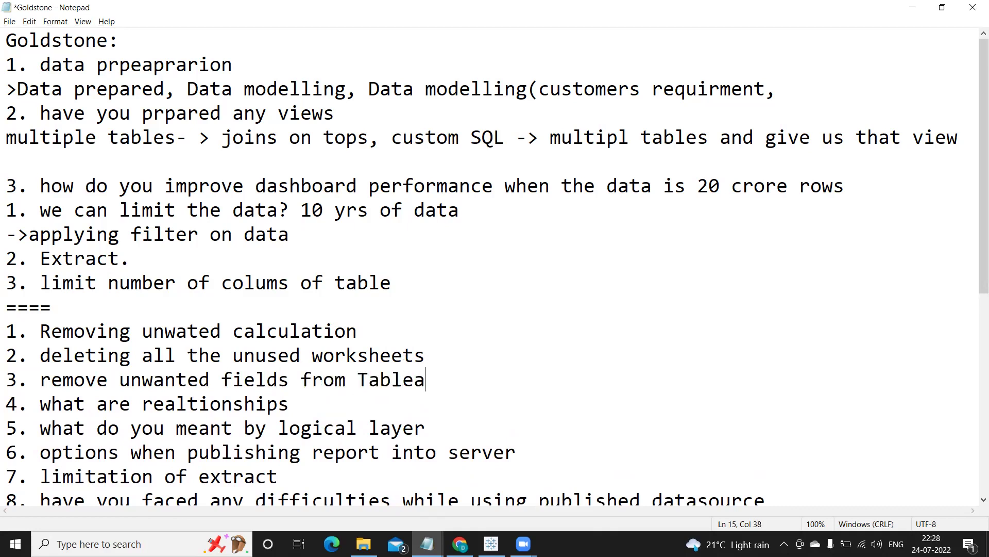
text(u workbook)
key(Return)
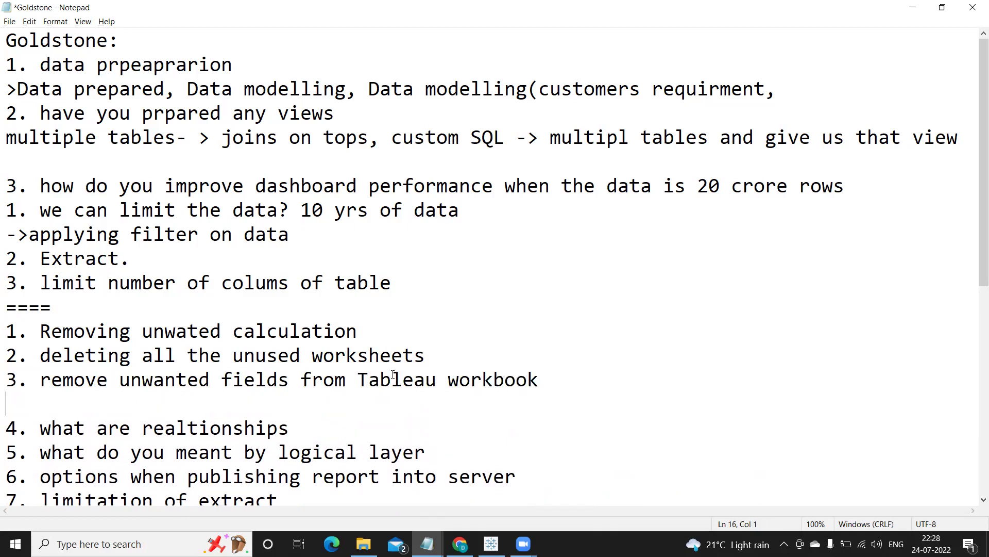
text(4. used on)
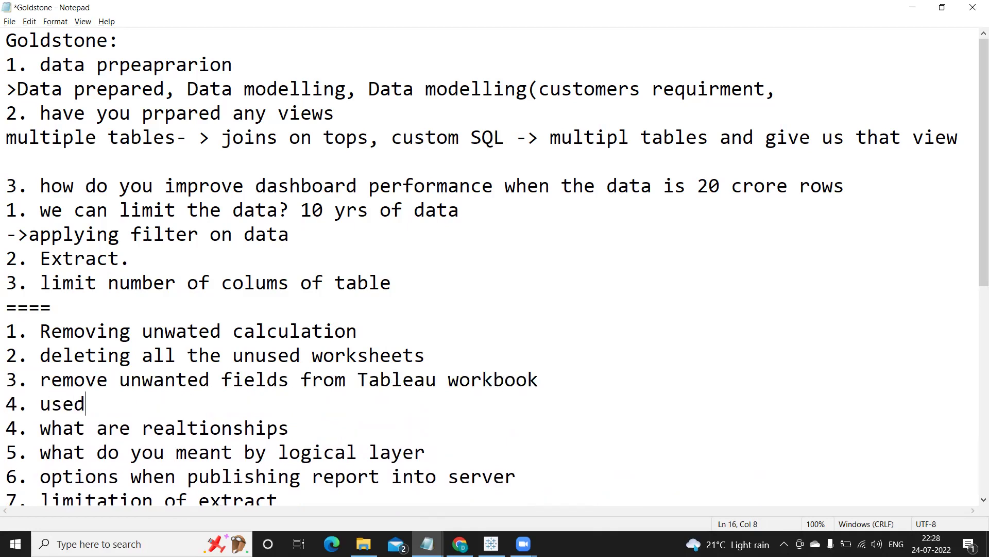
key(BackSpace)
key(BackSpace)
key(BackSpace)
key(BackSpace)
text(only)
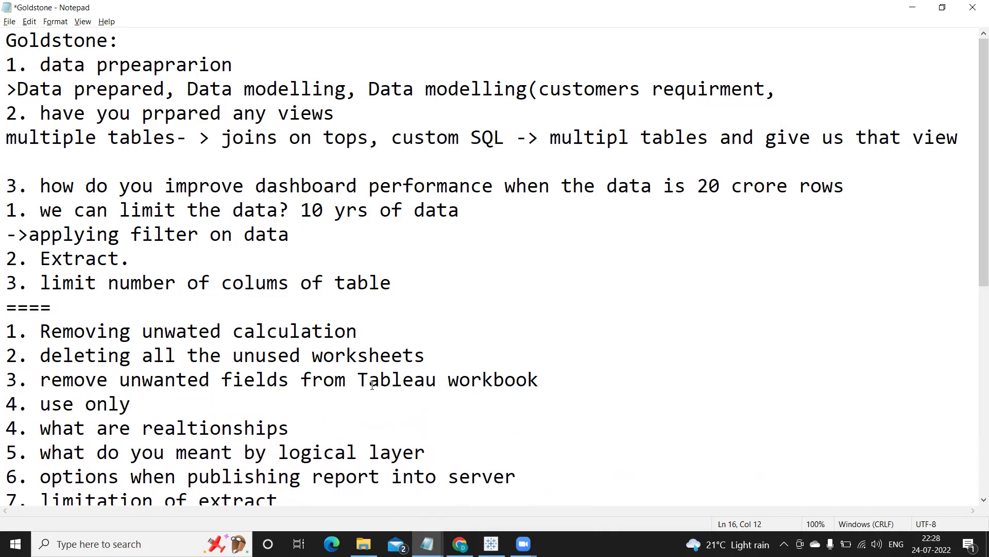
text( rec)
key(BackSpace)
text(e)
key(BackSpace)
text(quired )
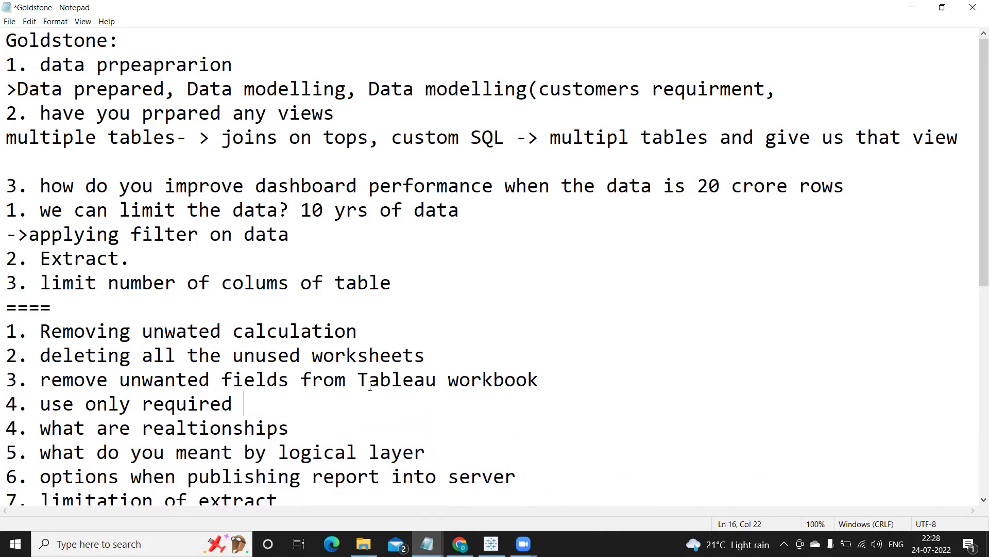
text(colums,)
Add tips '5. try to use int calc than String' and '6. ...built in functionality rather writing lengthy calcuation'
key(Return)
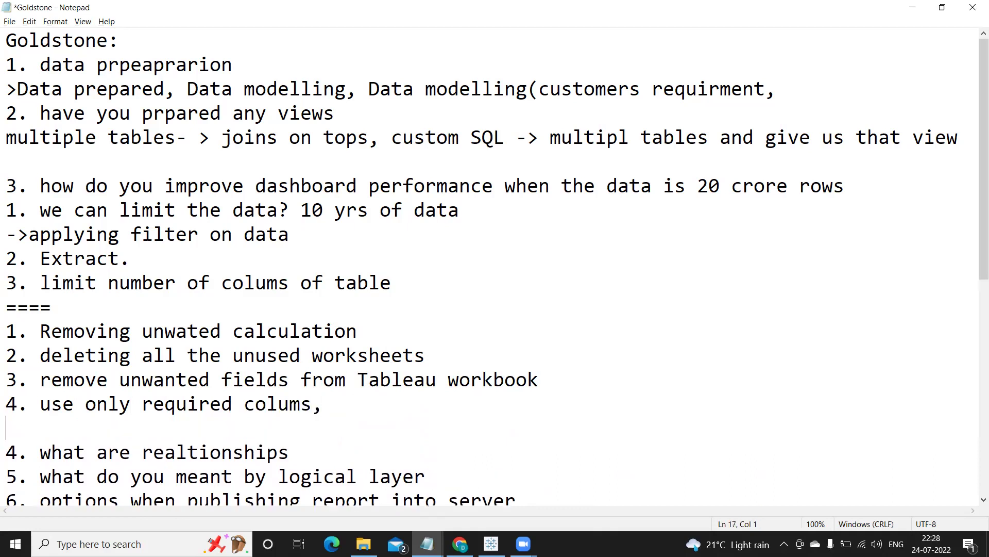
text(5. try to use int c)
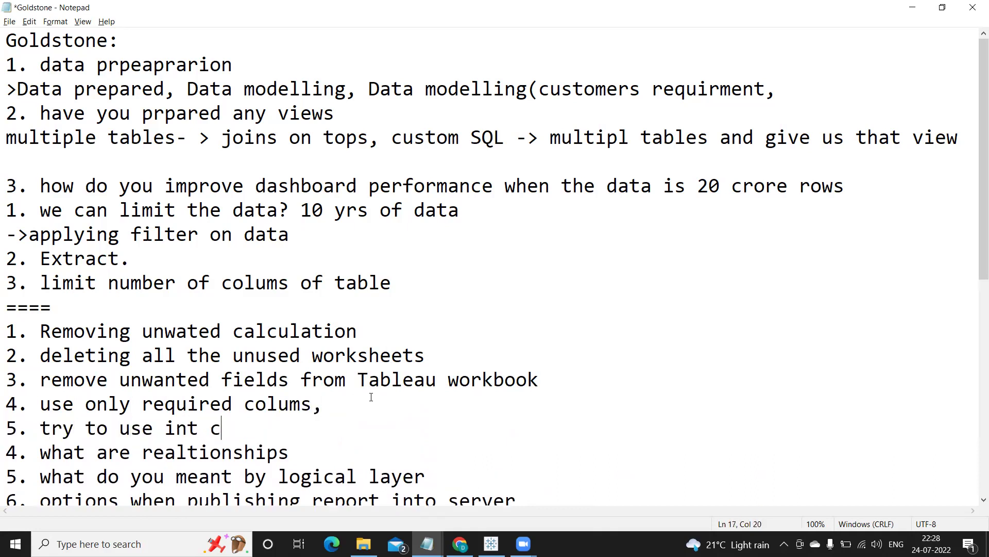
text(alc then)
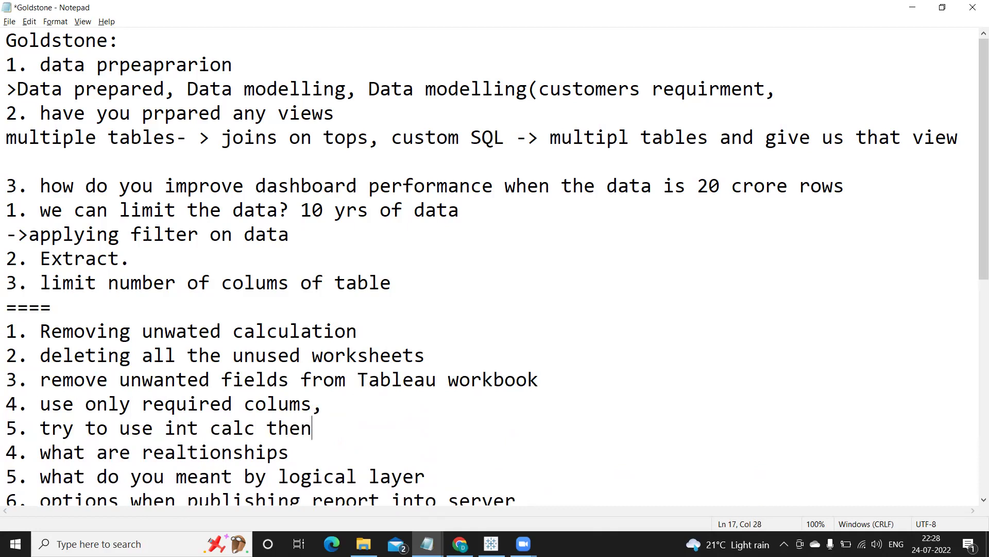
key(BackSpace)
key(BackSpace)
text(an String)
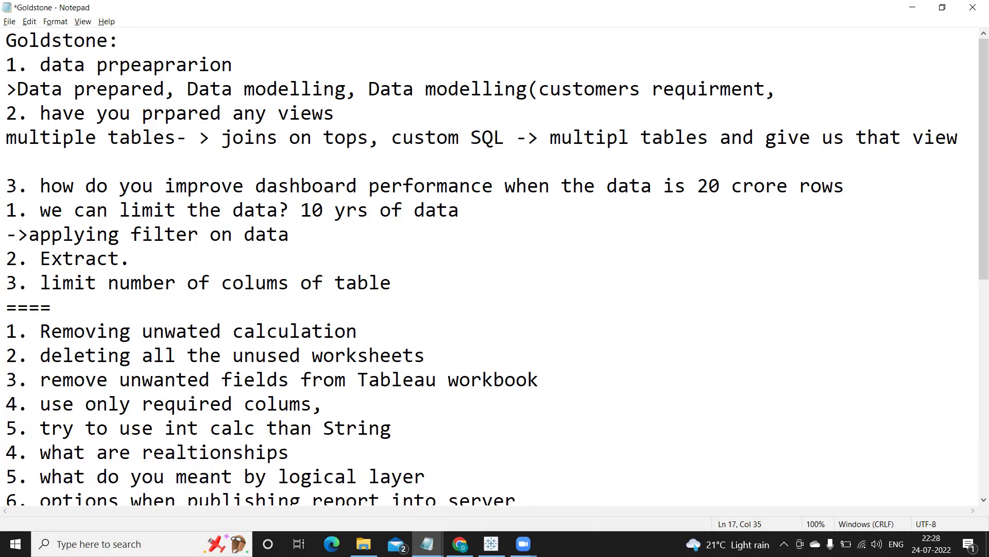
key(Return)
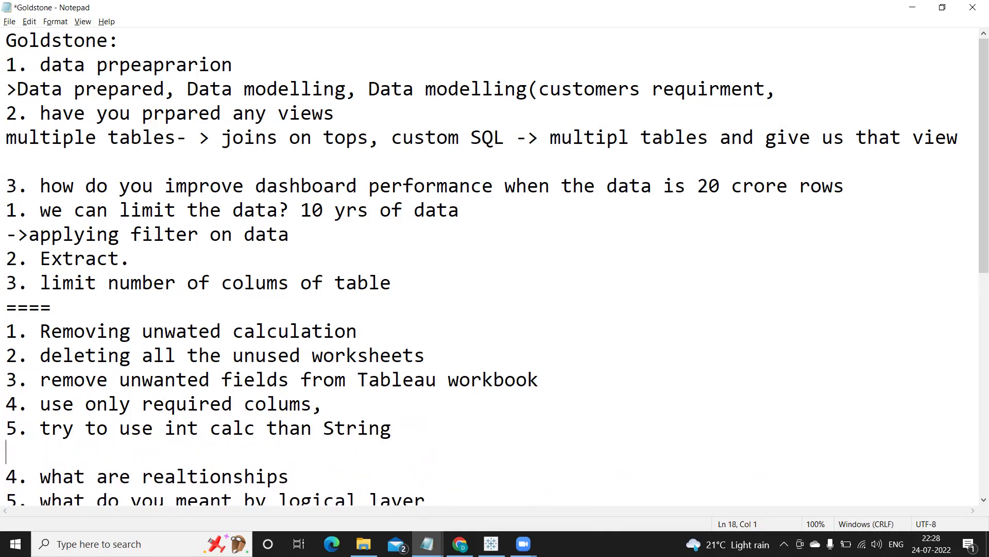
text(6. try to use )
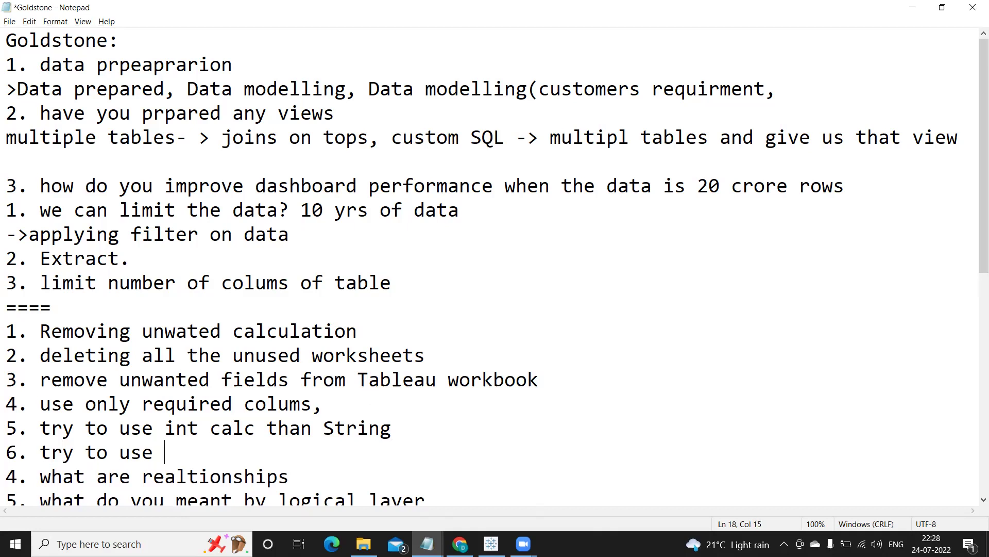
text(tableau bulit)
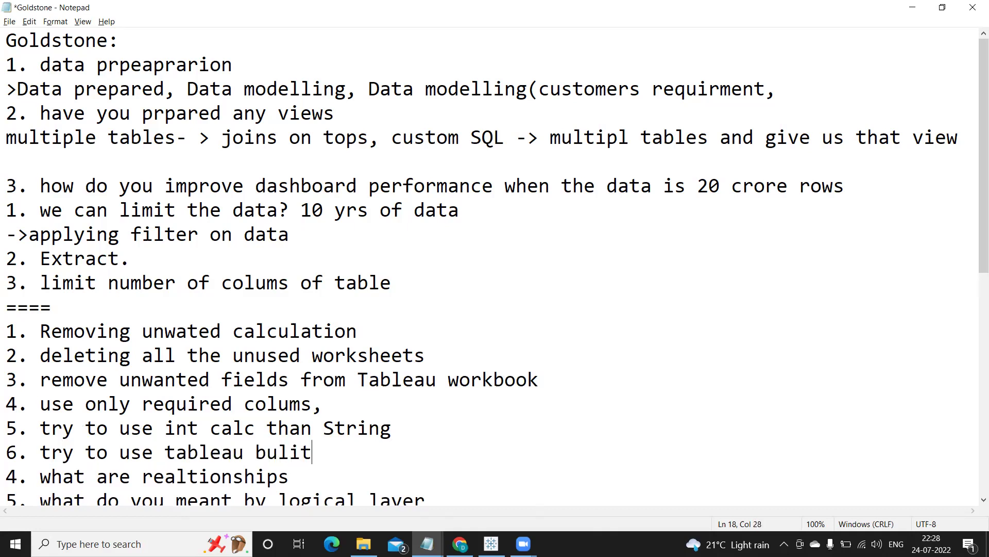
key(BackSpace)
key(BackSpace)
key(BackSpace)
text(ilt in functionality)
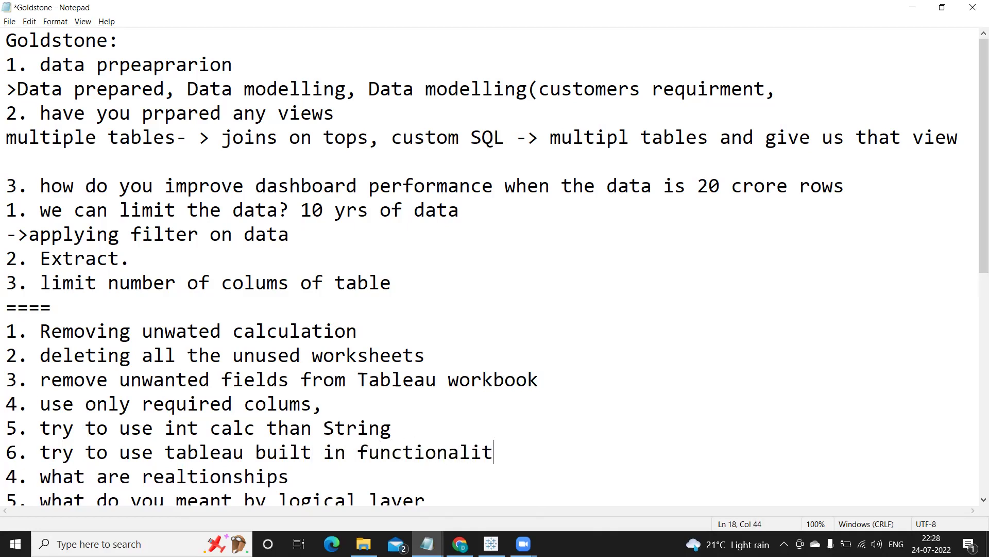
text( rather )
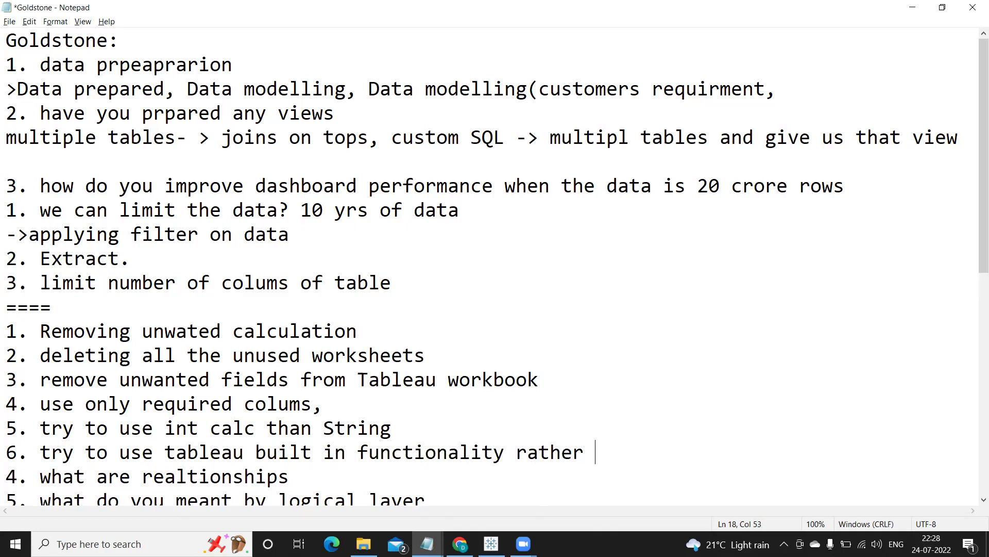
text(writing )
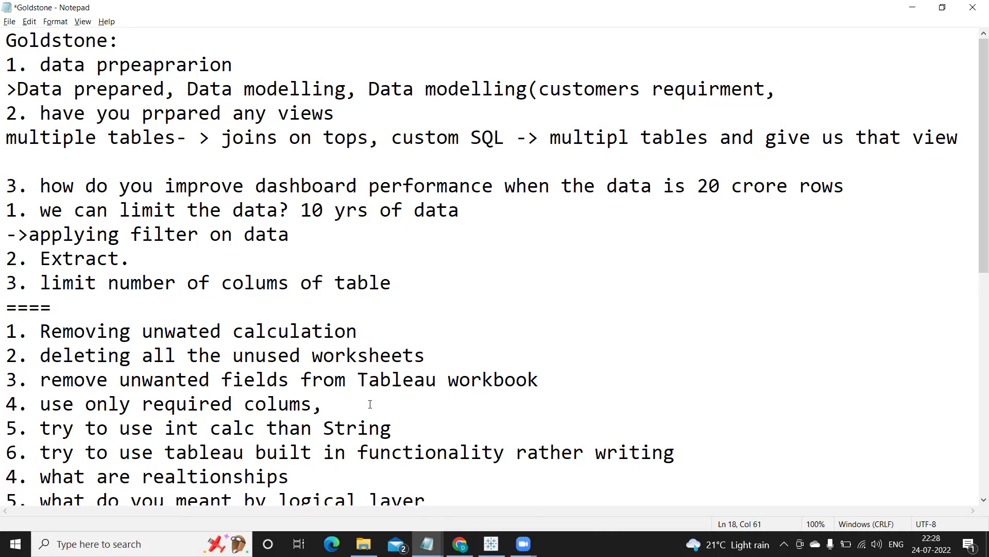
text(lenght)
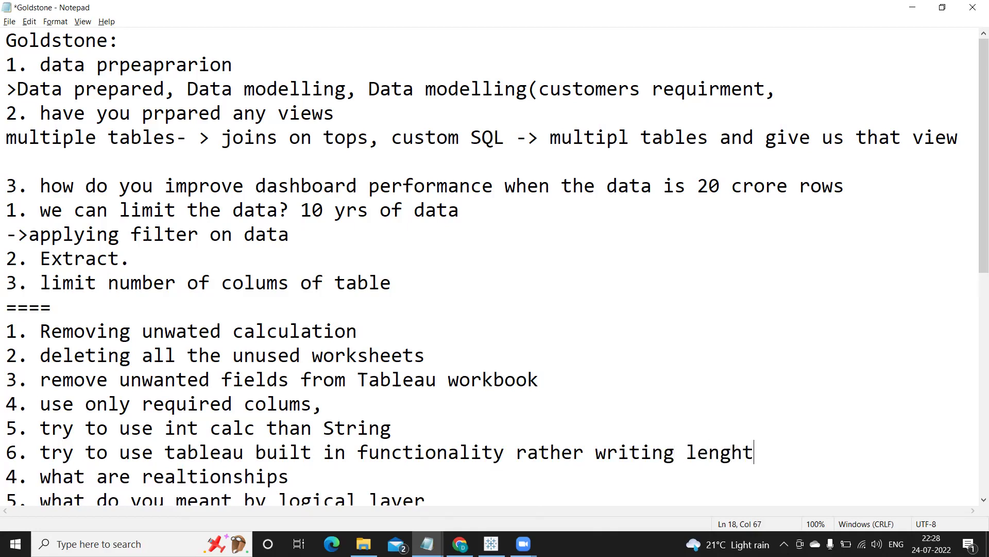
key(BackSpace)
key(BackSpace)
text(thy calcuation)
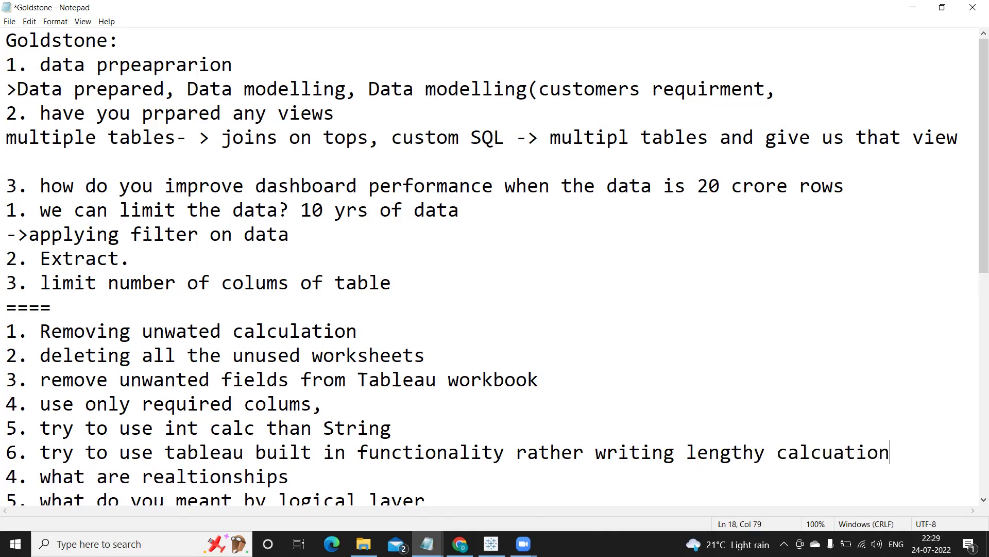
key(Return)
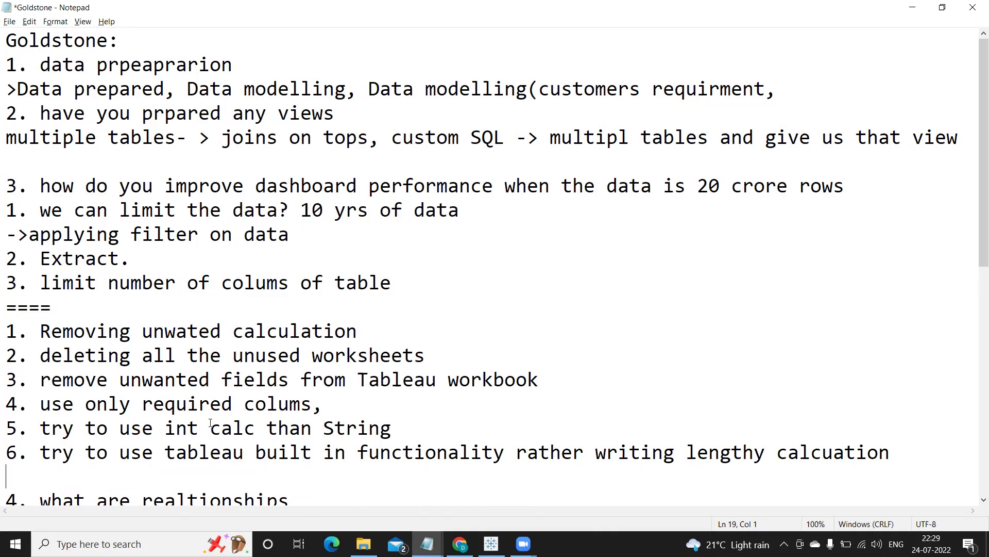
scroll(121, 416, down, 1)
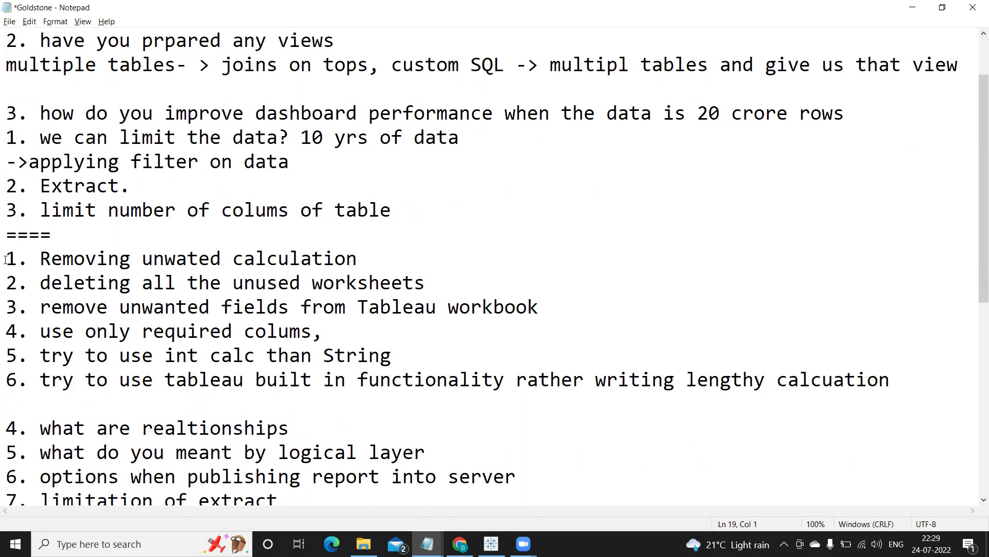
drag(6, 259, 647, 398)
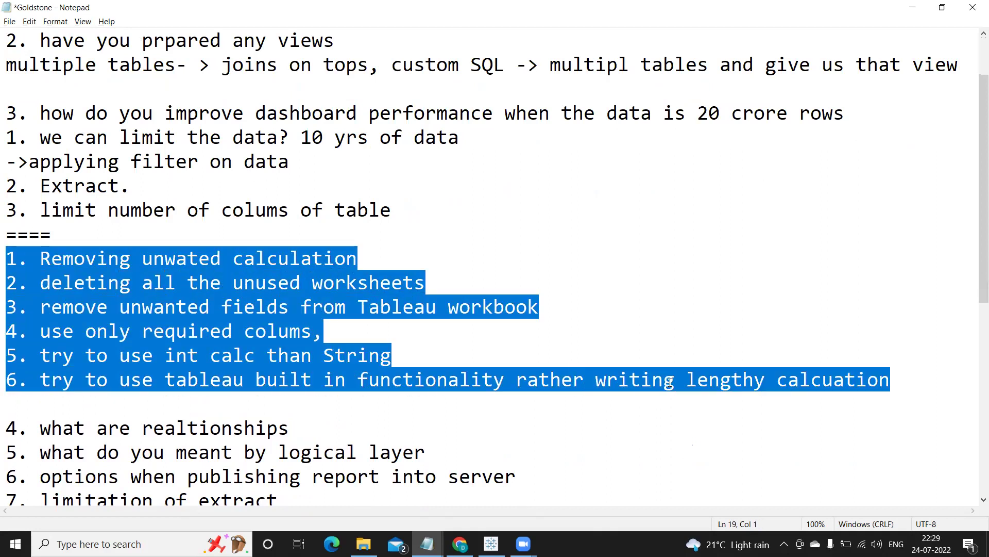
scroll(933, 356, down, 1)
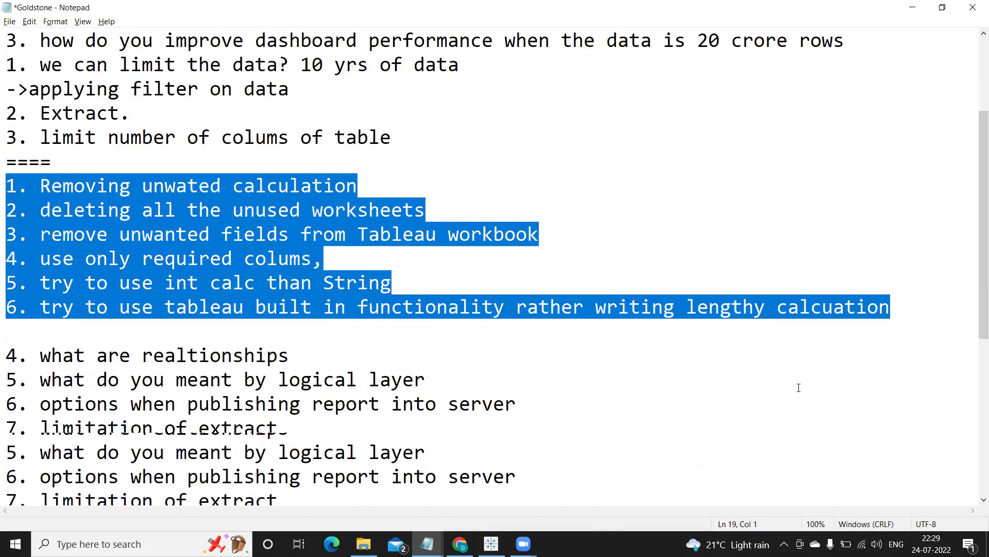
click(319, 355)
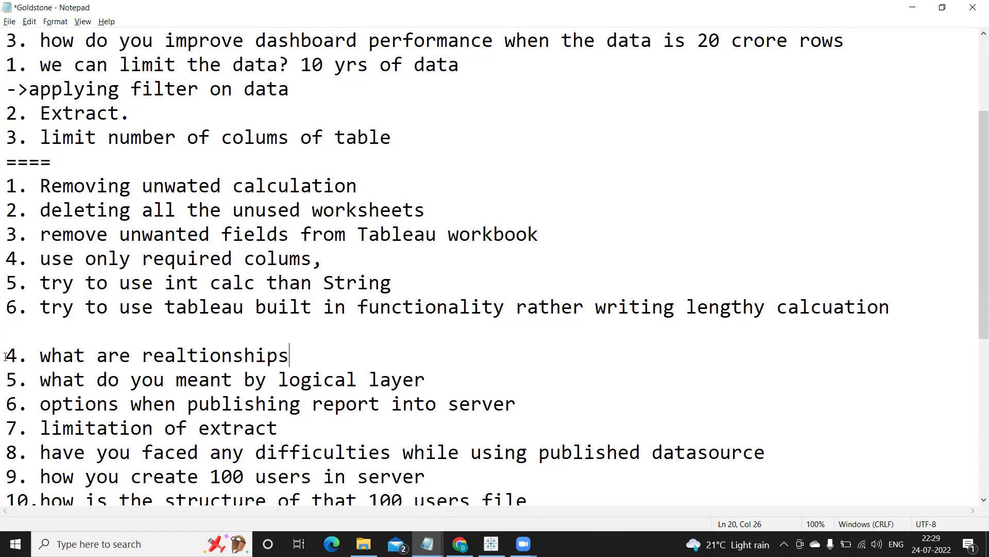
drag(6, 356, 461, 375)
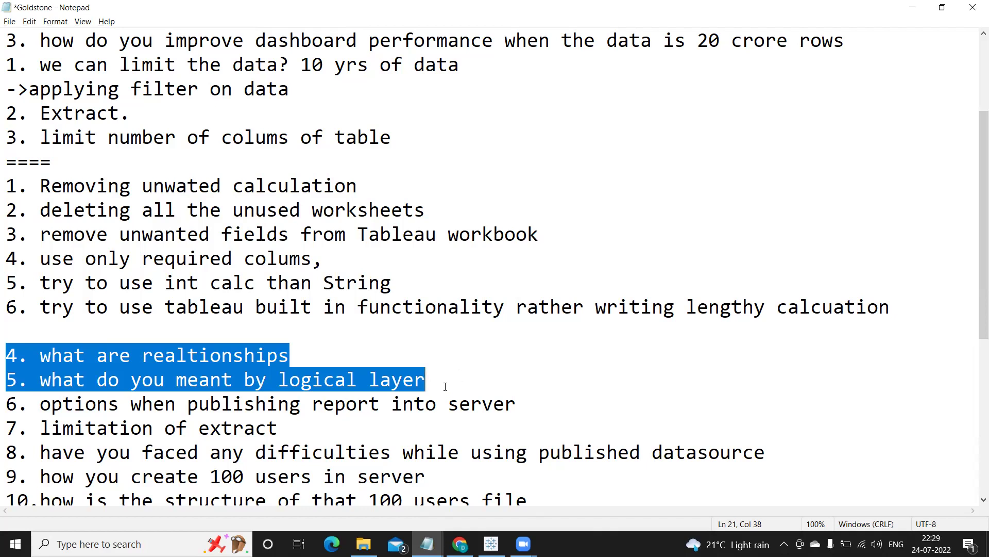
click(445, 387)
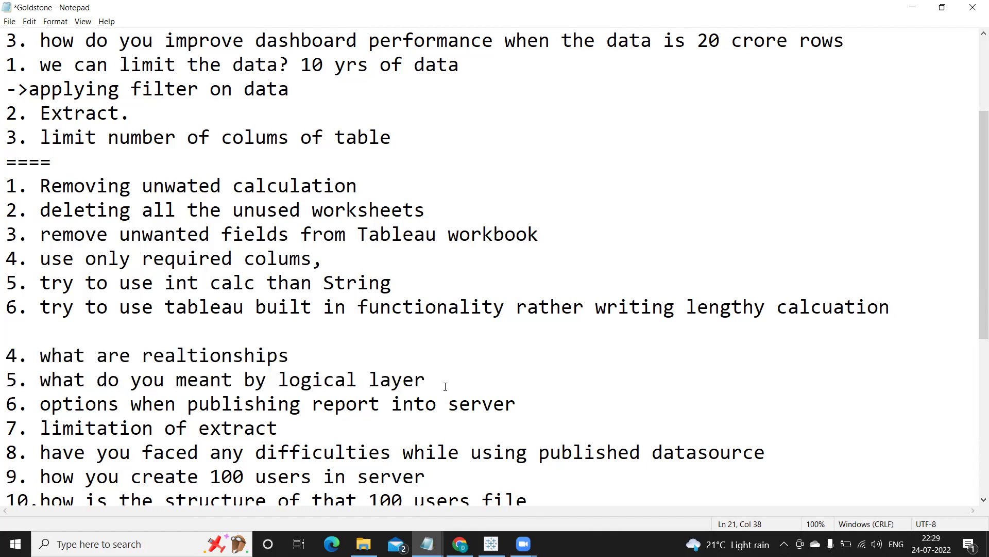
Below the logical layer question, type 'Physical Layer: where the actual join b/w multiple table takes place'
key(Return)
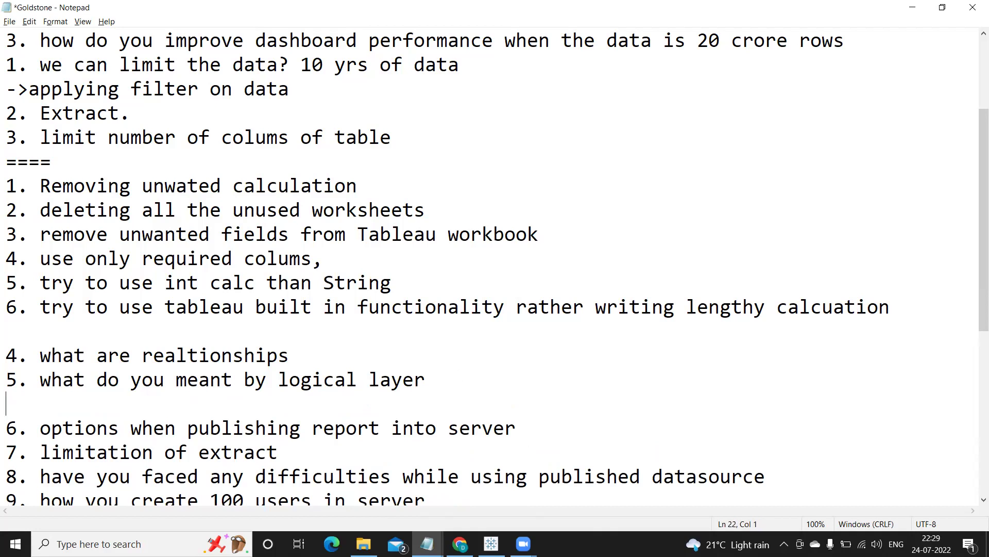
text(Physical Lay)
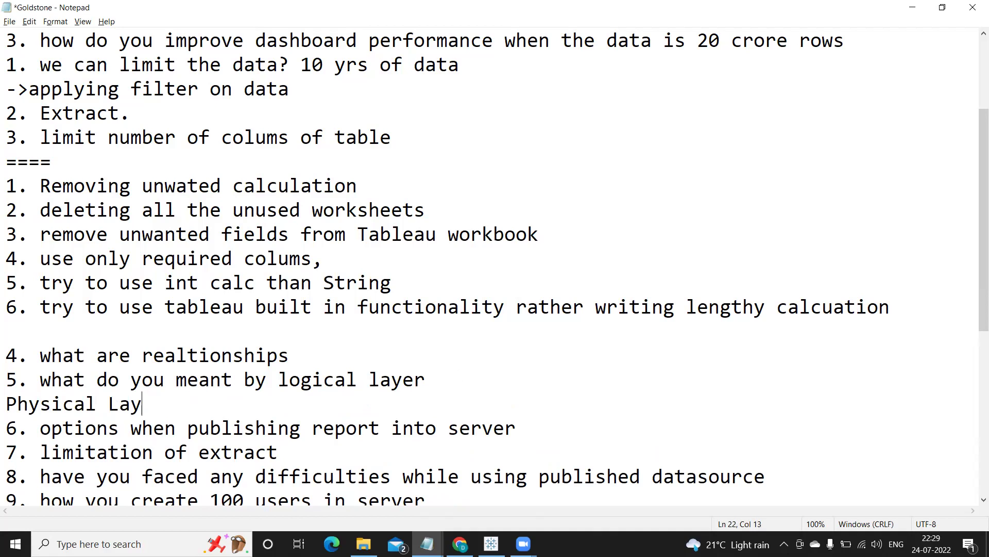
text(er: where the )
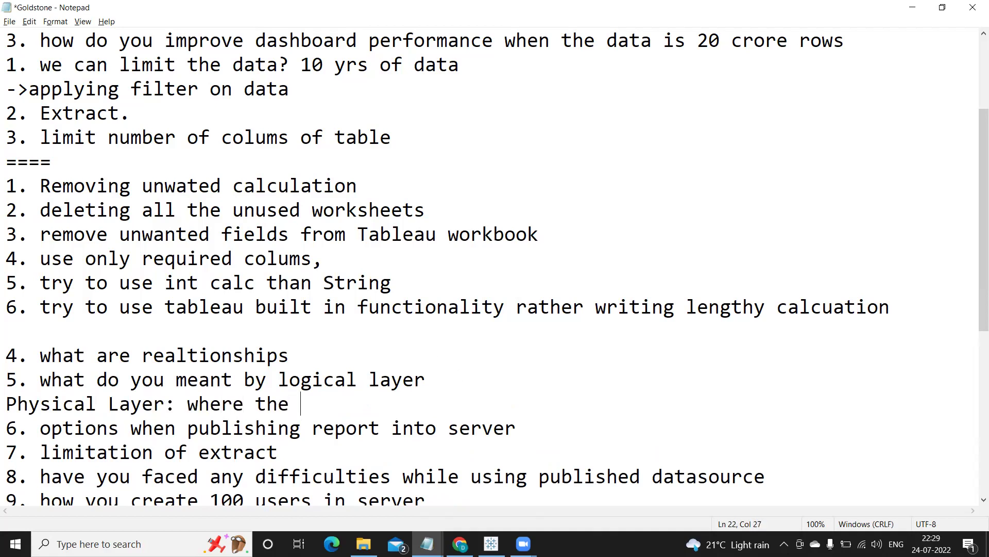
text(actual join b/w )
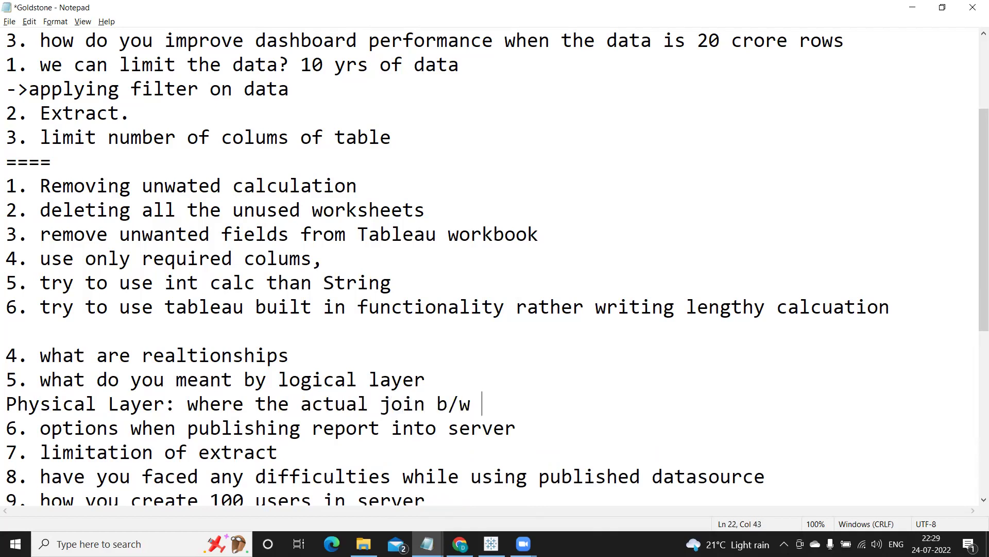
text(multiple ta)
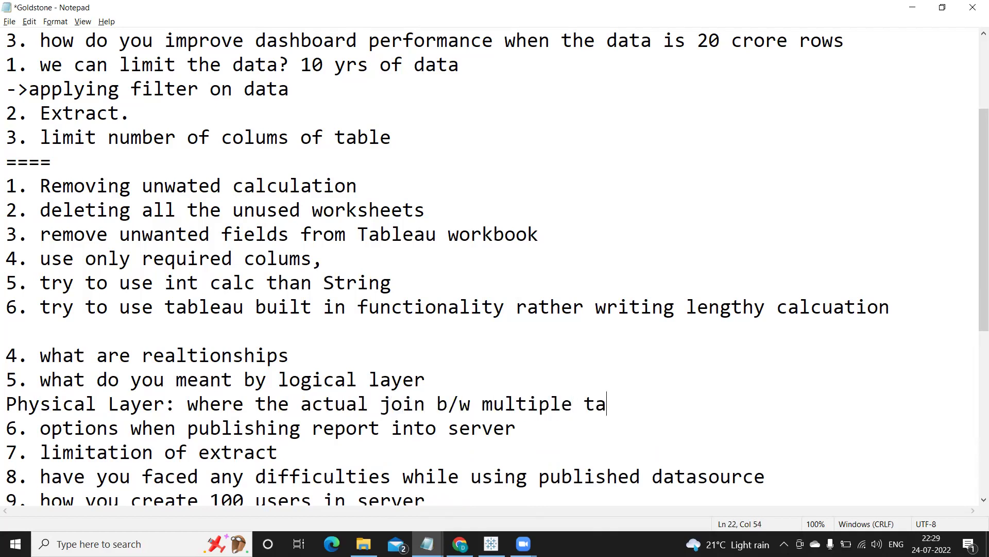
text(ble takes )
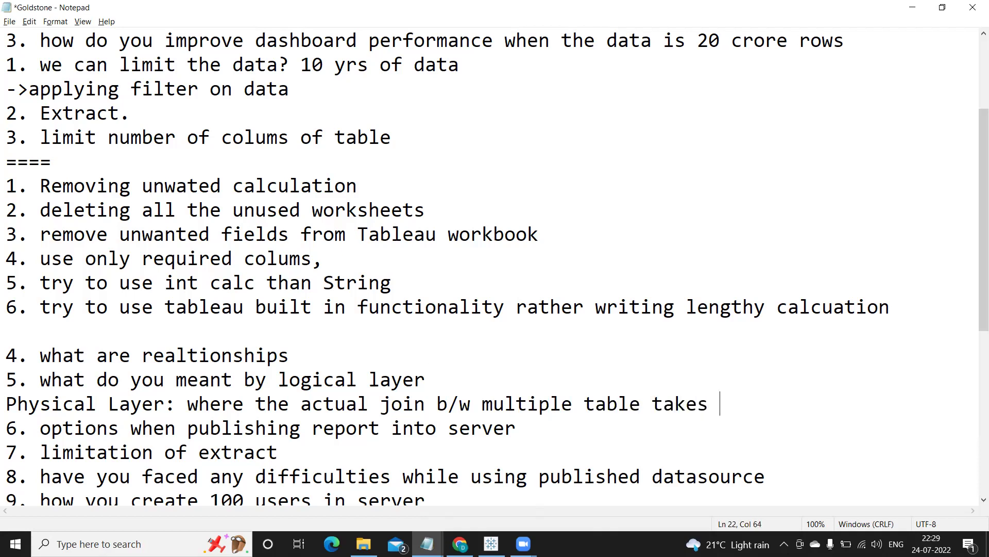
text(place)
Highlight the relationships question and the terms logical layer and Physical Layer while explaining them
click(301, 357)
key(Return)
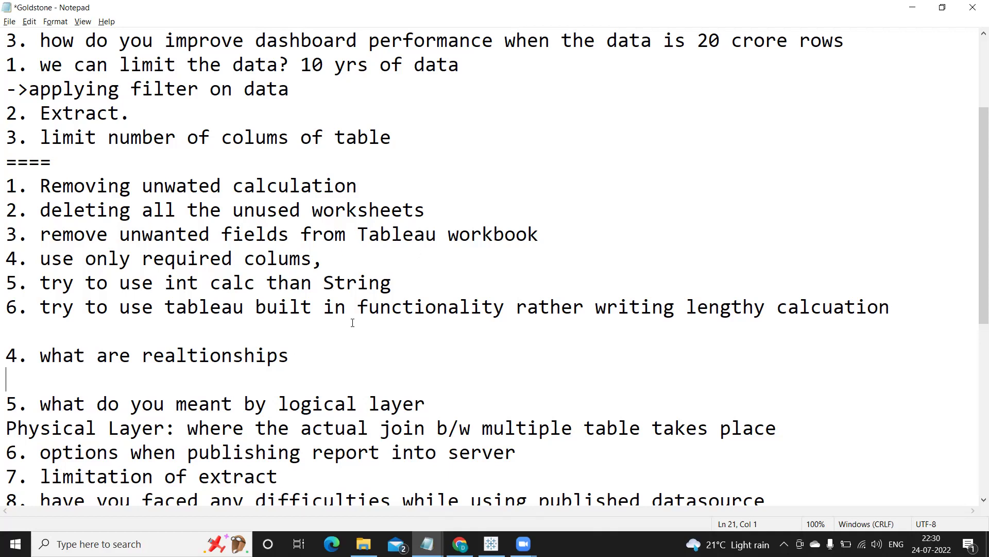
click(320, 357)
key(shift+Left)
key(shift+Left)
key(shift+Left)
key(shift+Left)
key(shift+Left)
key(shift+Left)
key(shift+Left)
key(shift+Left)
key(shift+Left)
key(shift+Left)
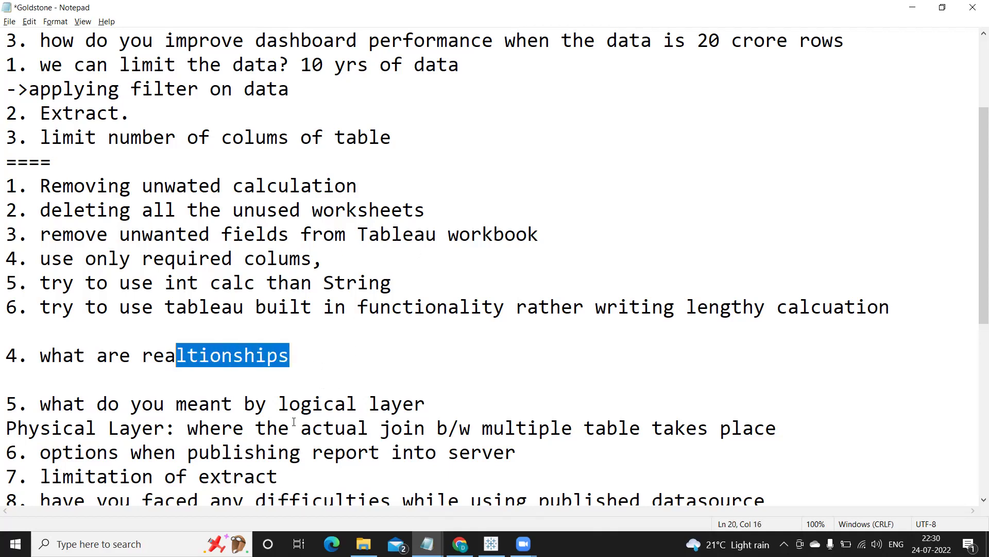
drag(441, 396, 278, 396)
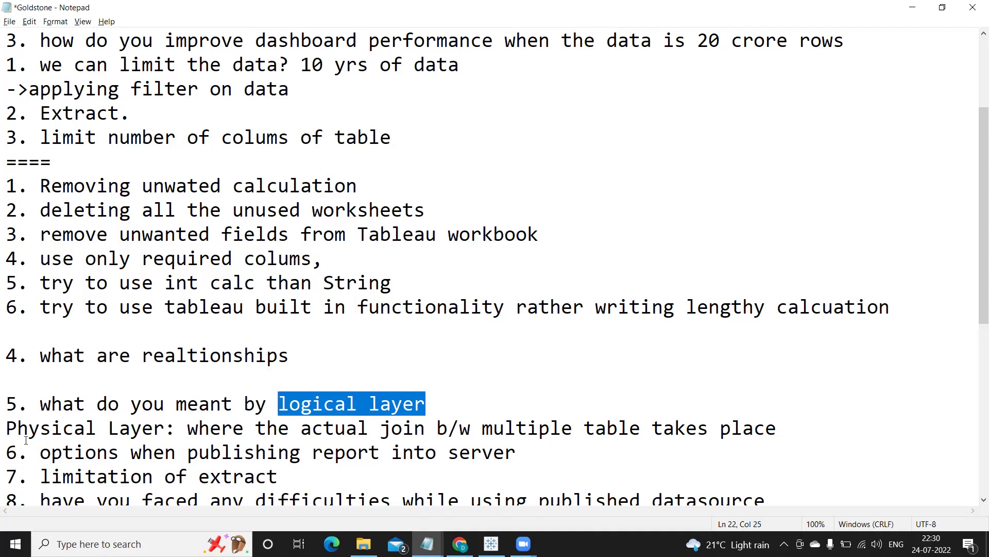
drag(5, 431, 159, 431)
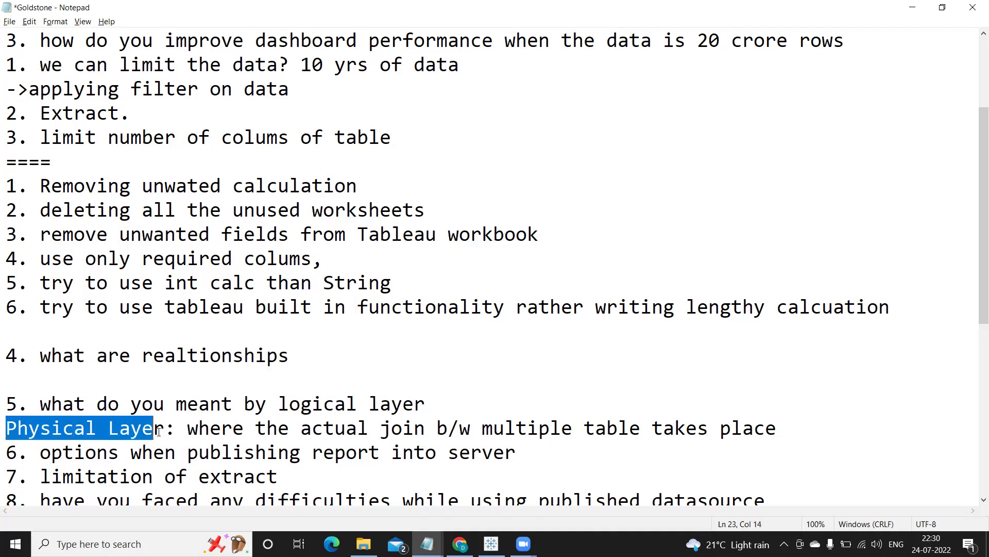
double_click(297, 411)
double_click(41, 430)
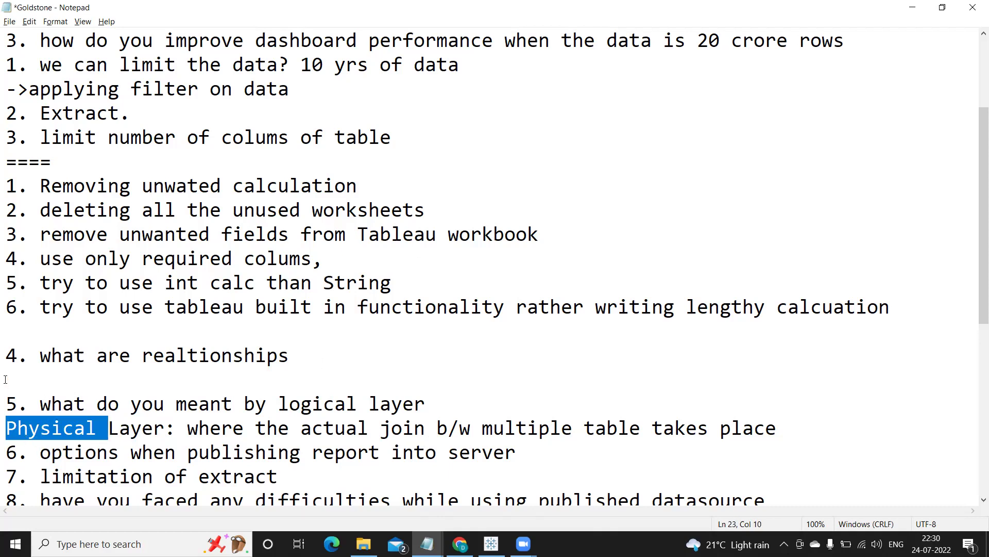
drag(6, 355, 350, 353)
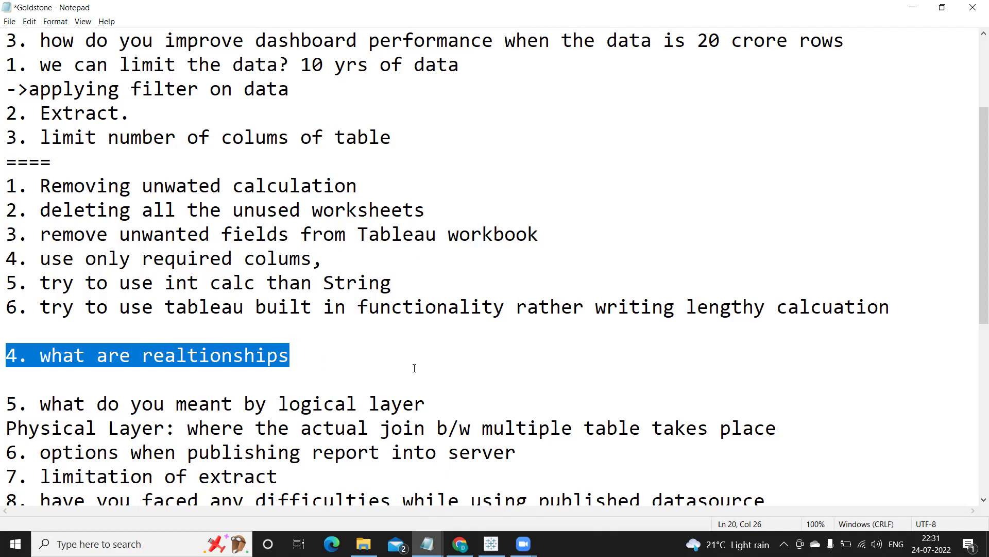
click(39, 381)
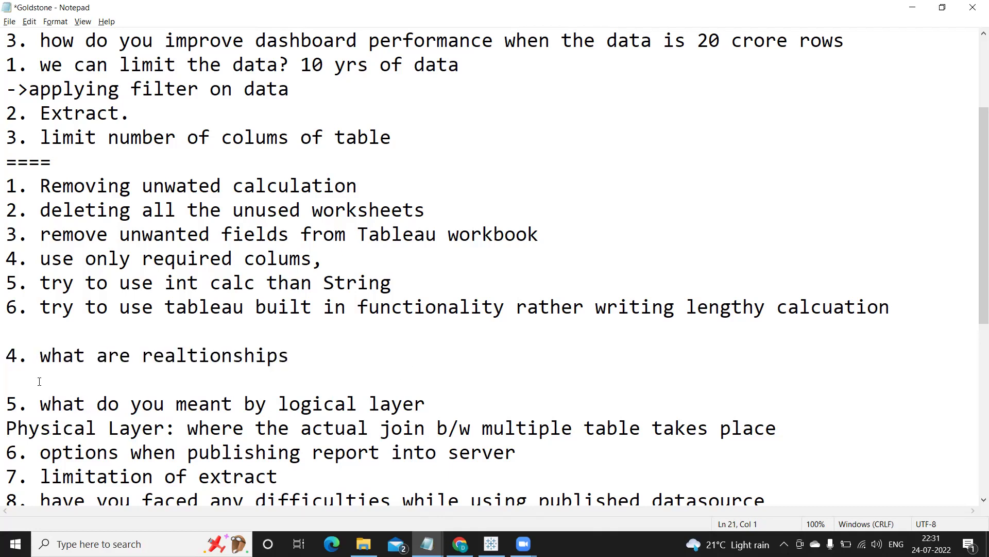
key(Delete)
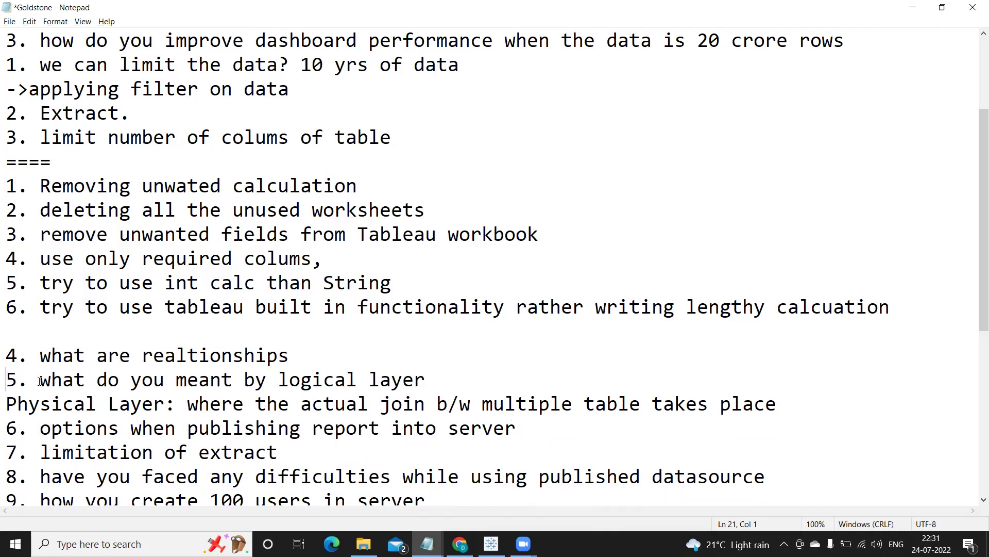
Add a blank line after the Physical Layer note and highlight the publishing options question
scroll(40, 382, down, 1)
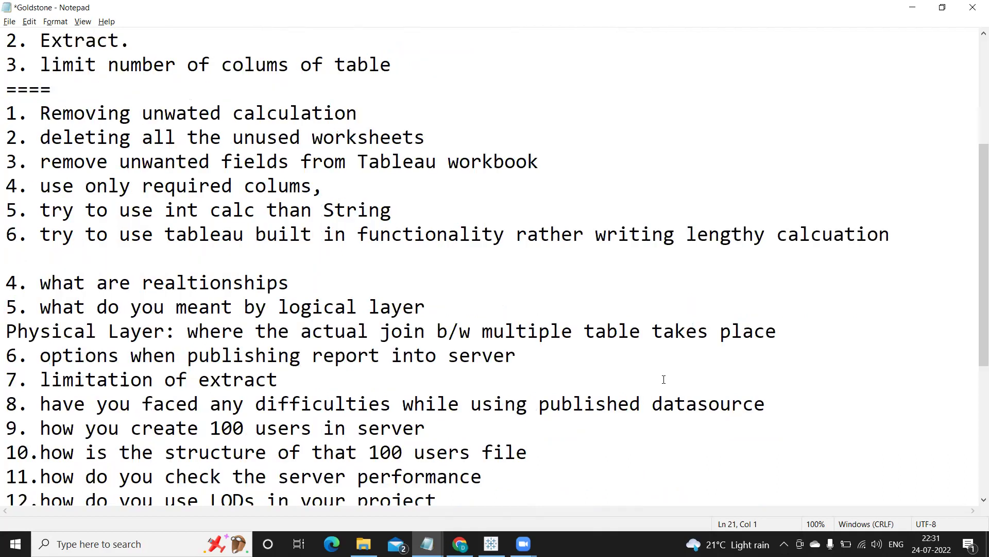
click(825, 328)
key(Return)
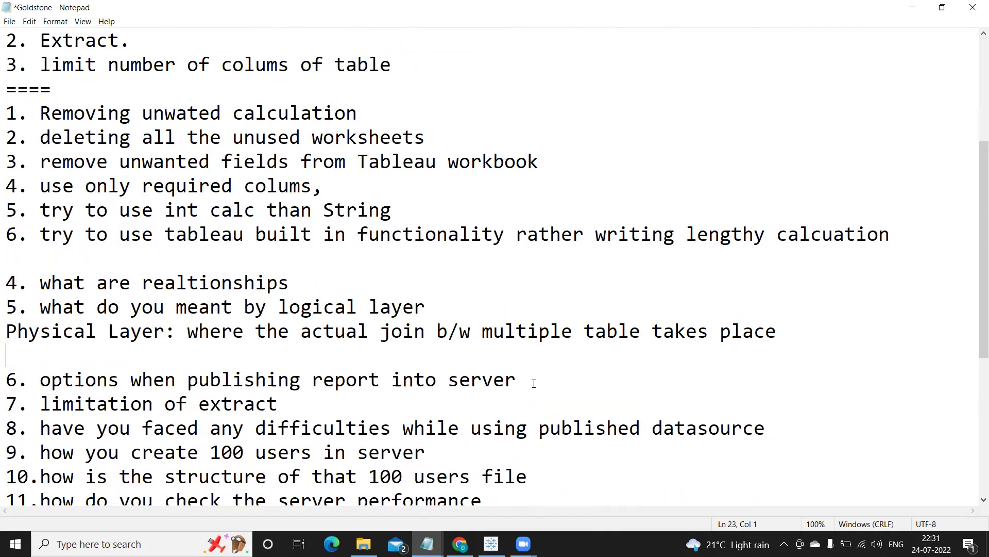
drag(543, 381, 171, 357)
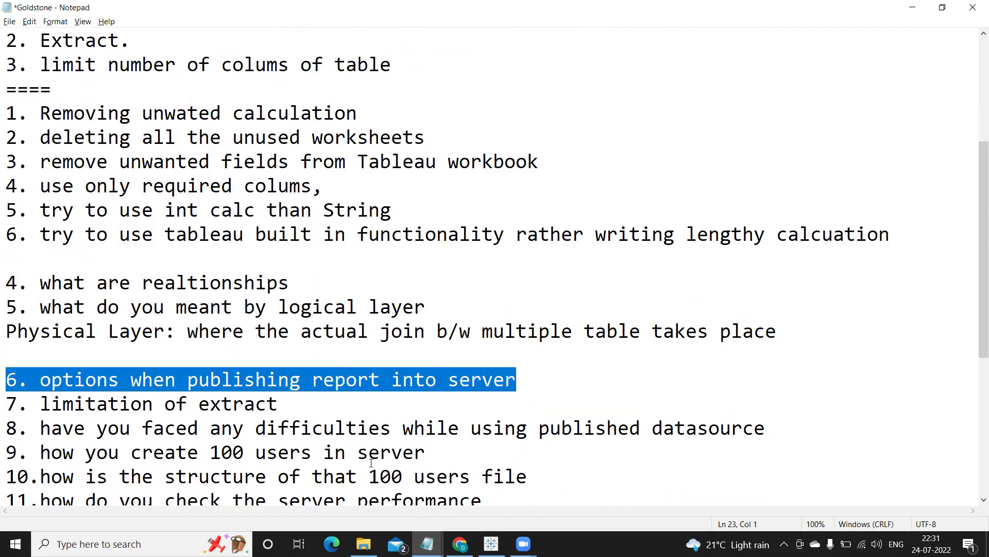
click(490, 539)
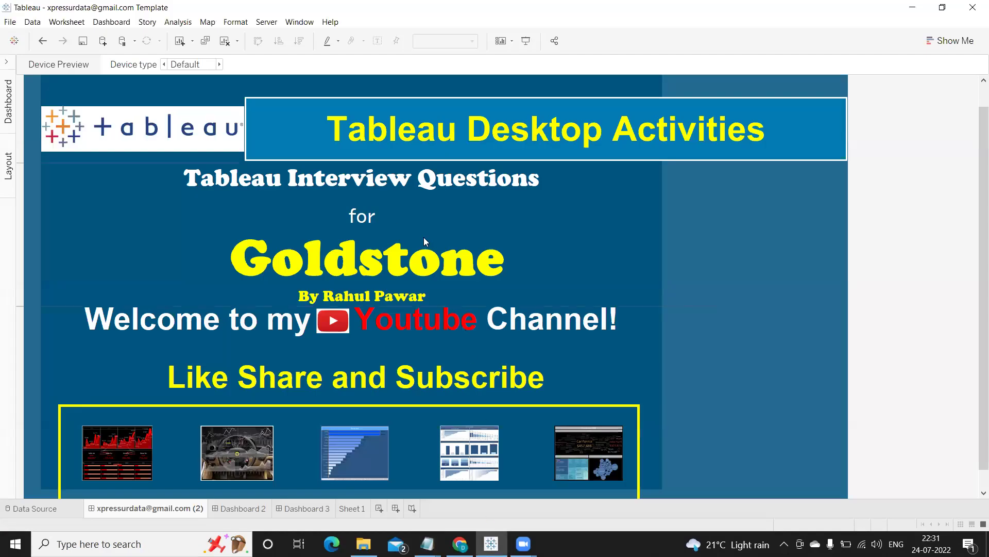
key(alt+s)
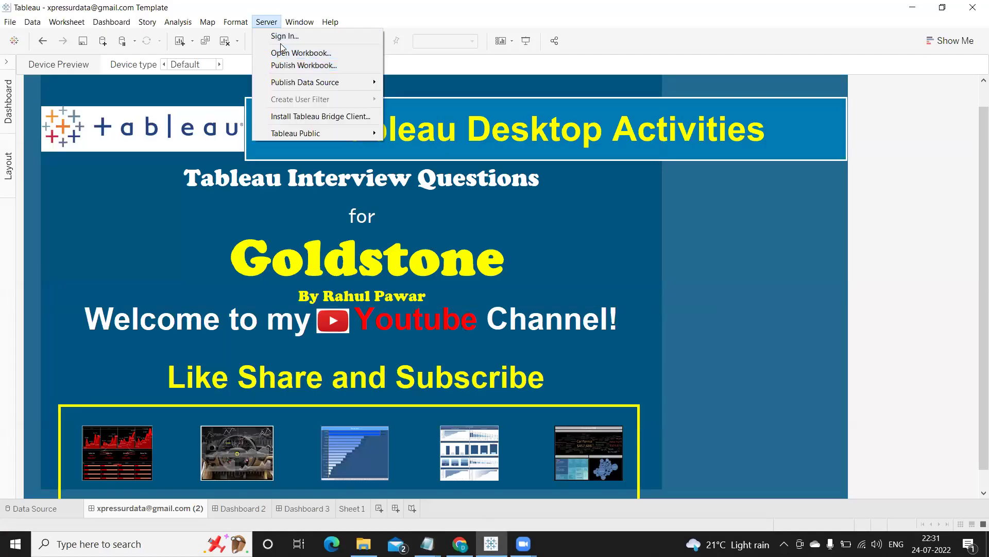
click(293, 67)
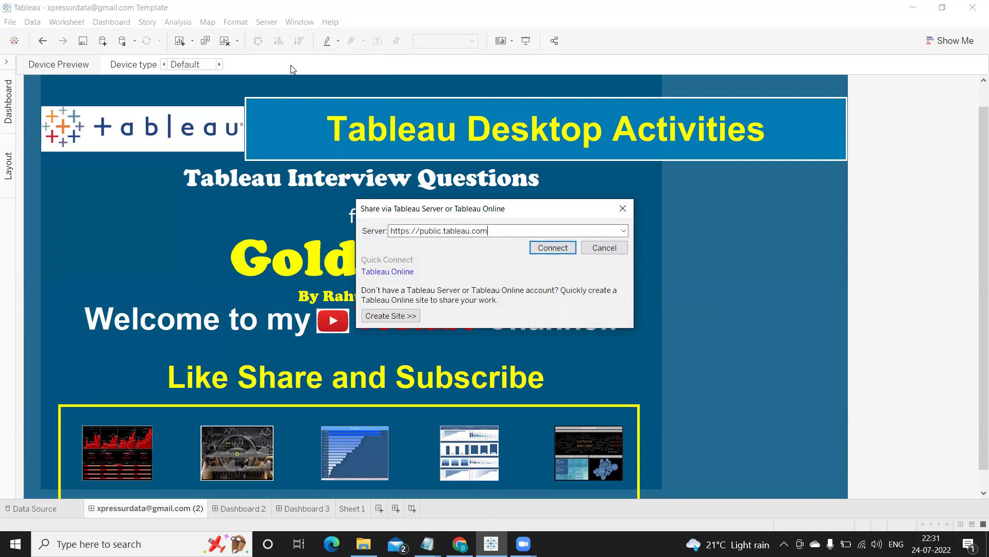
click(624, 208)
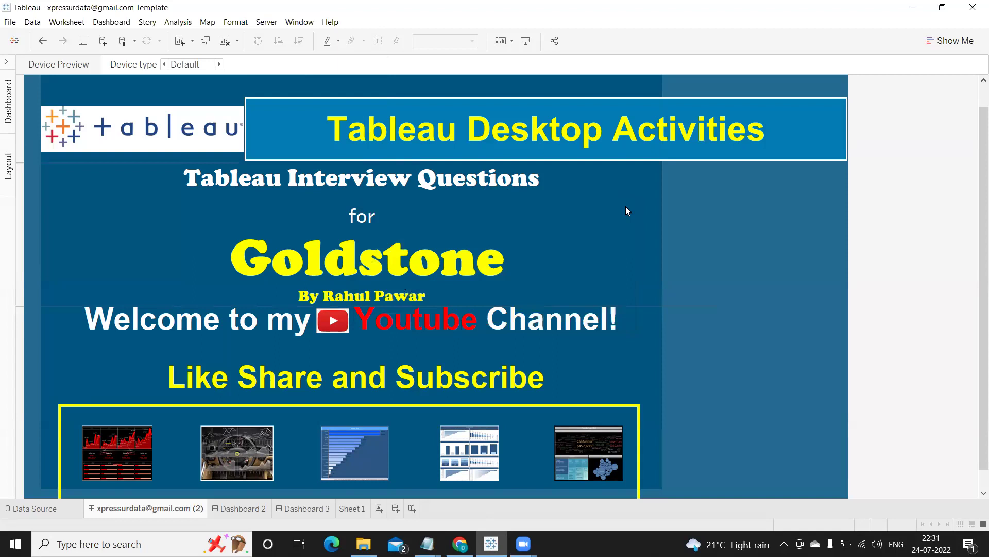
Under question 6, list '1. Report name,', '2. Report location,', '3. permission,', '4. server details', '5. password'
key(alt+Tab)
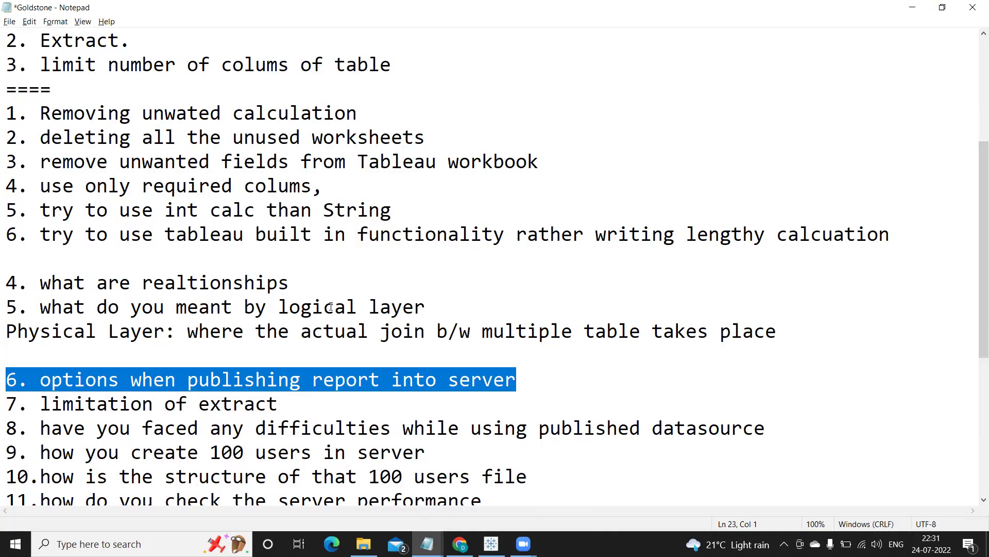
click(528, 379)
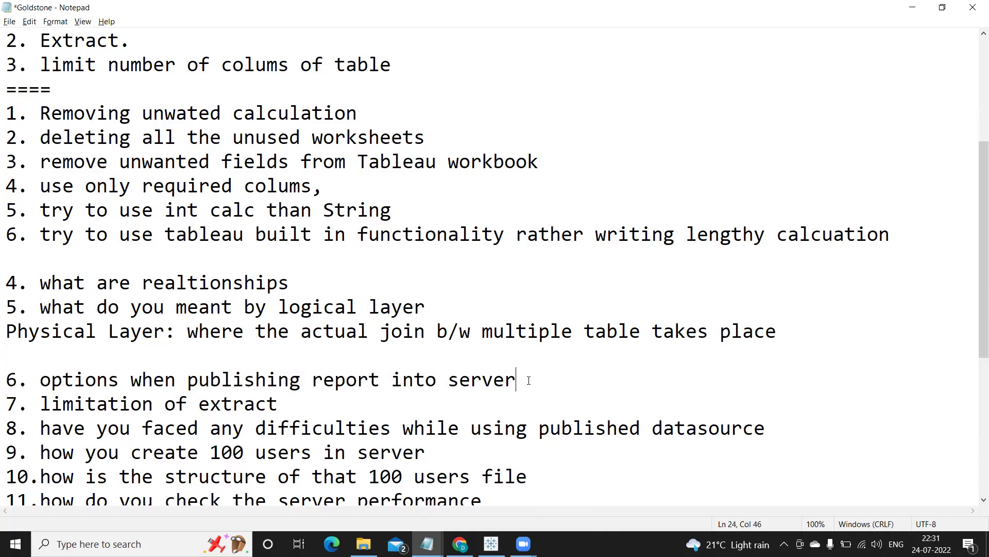
key(Return)
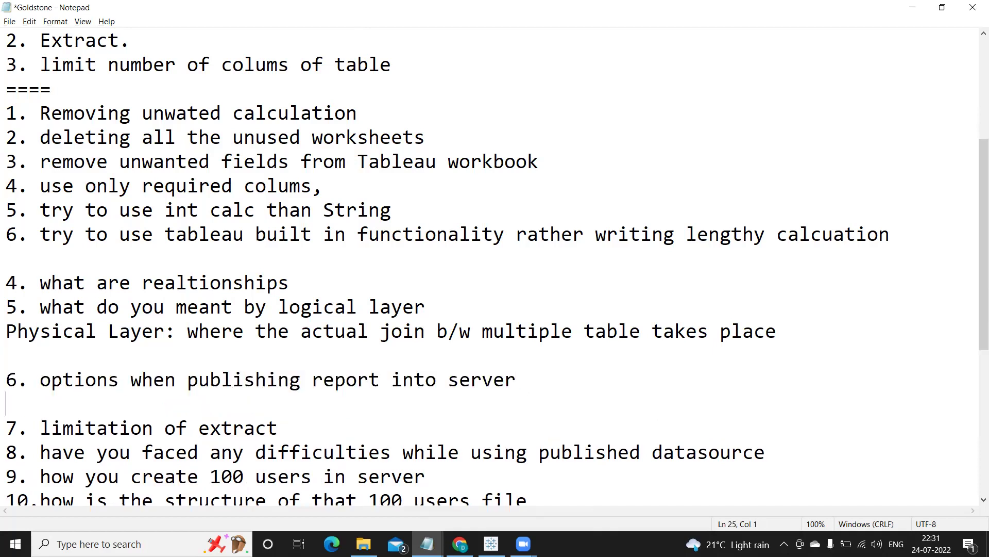
text(1. Reporti)
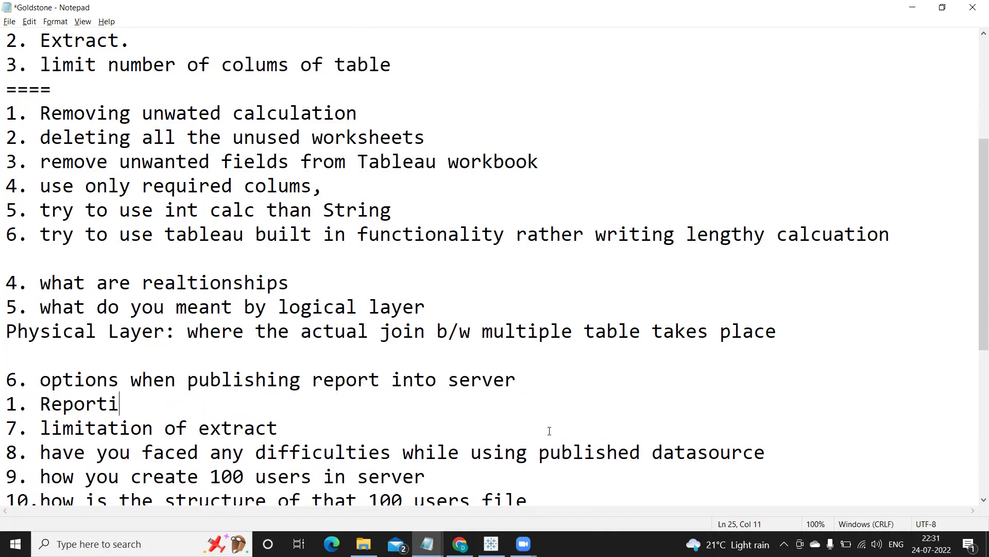
key(BackSpace)
text(name,)
key(Return)
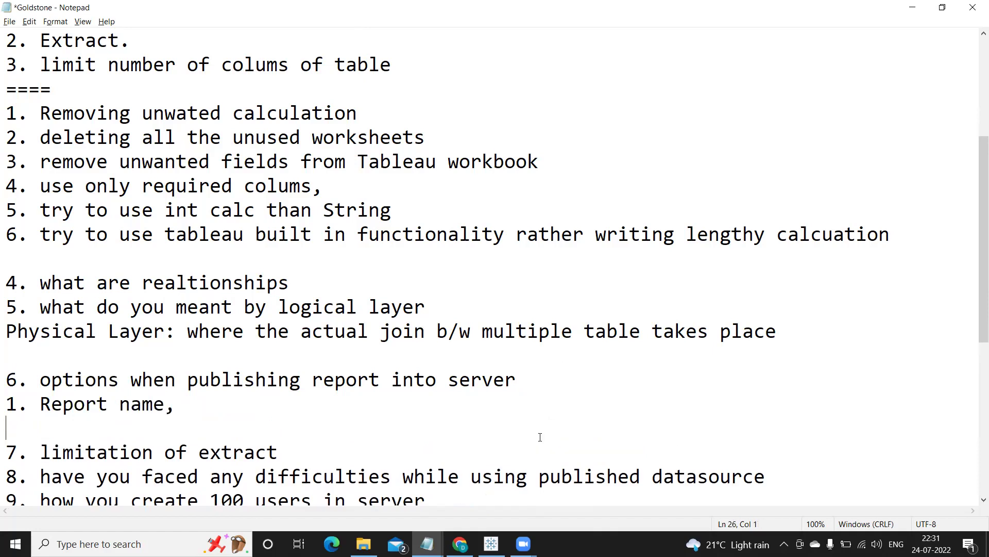
text(2. Report location,)
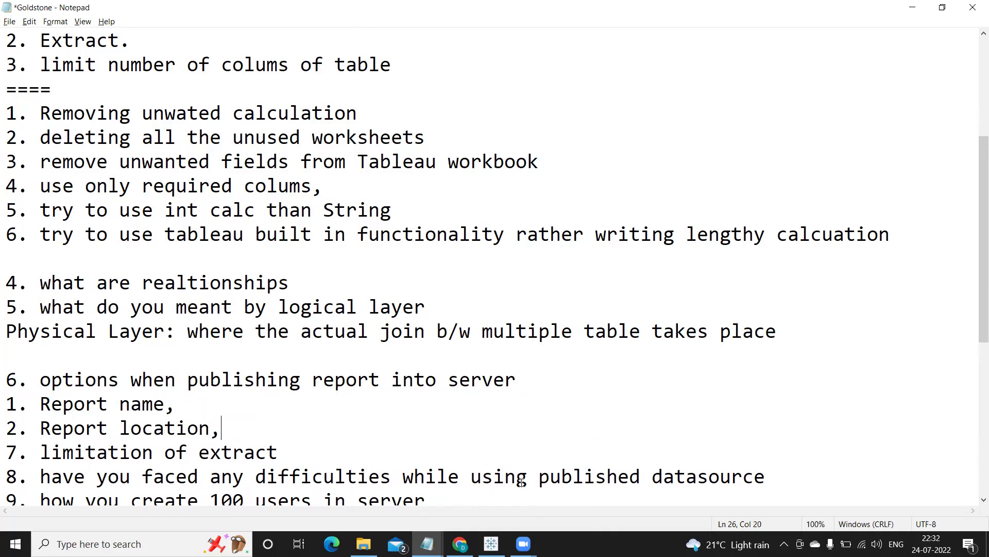
key(Return)
text(3.)
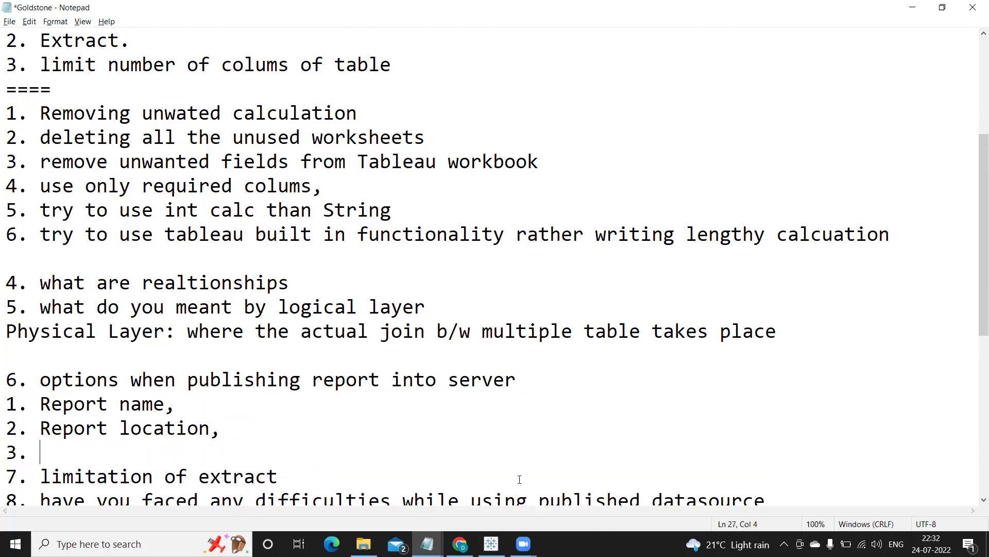
mouse_move(492, 544)
text(permission)
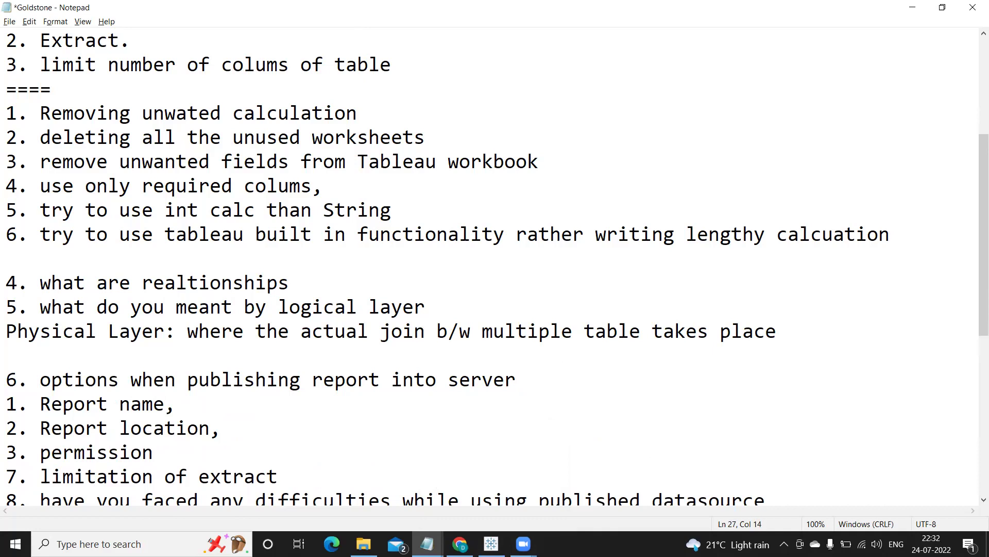
text(,)
key(Return)
text(4. )
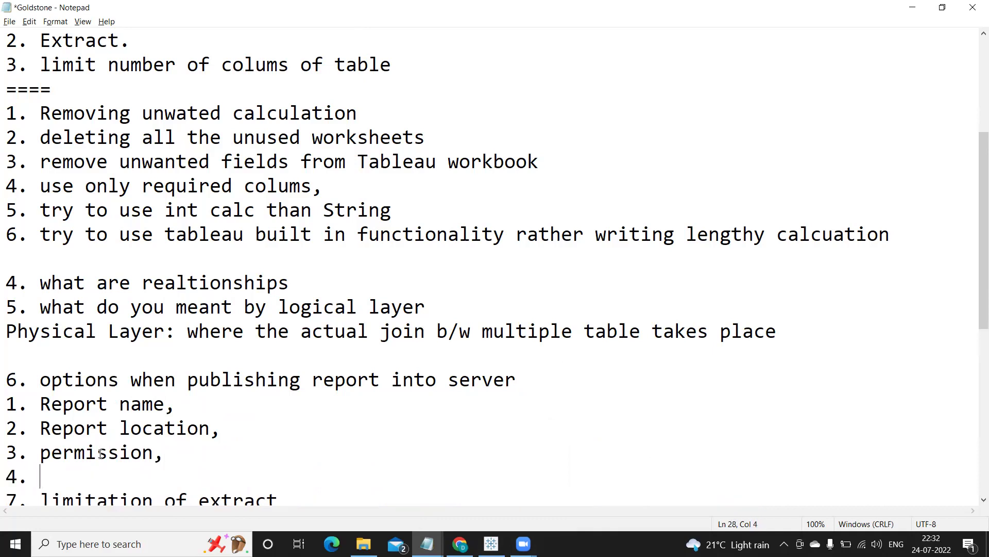
text(server)
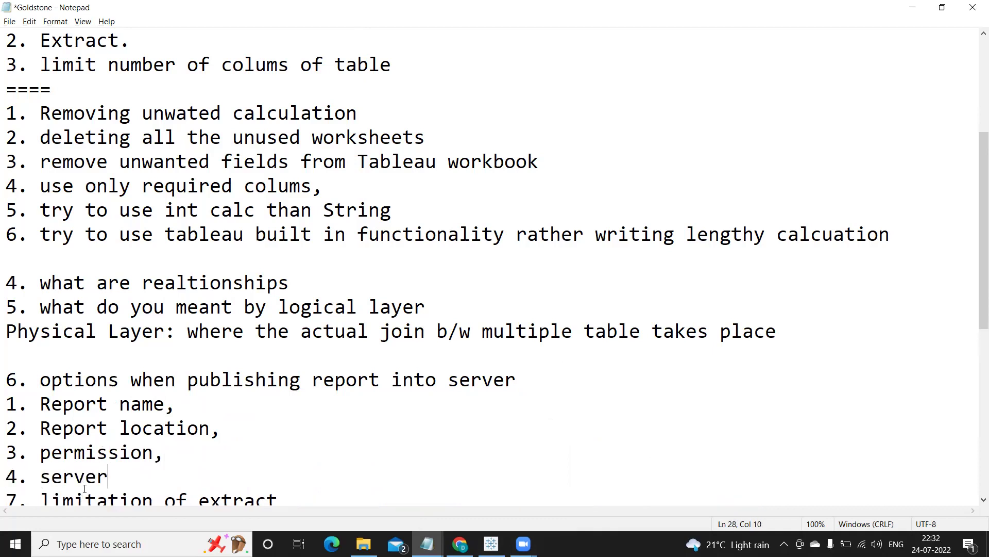
text( details)
key(Return)
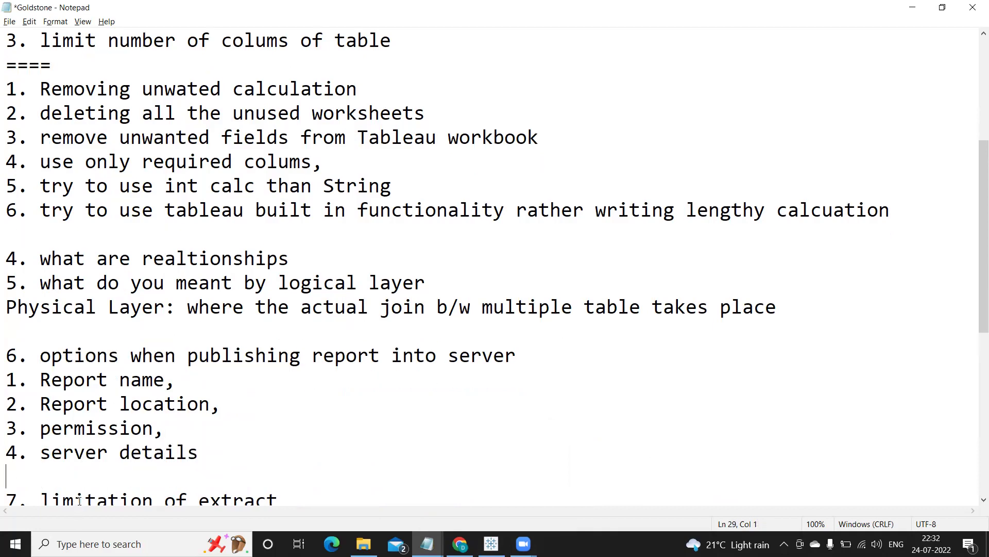
text(5. password)
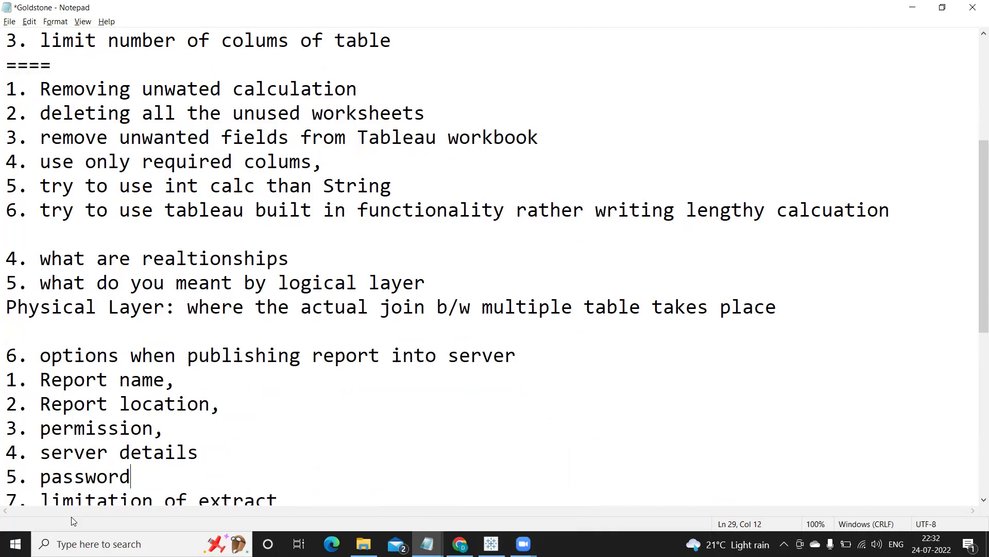
Highlight the options list and questions 6 and 7, then insert a blank line before question 7
scroll(202, 480, down, 2)
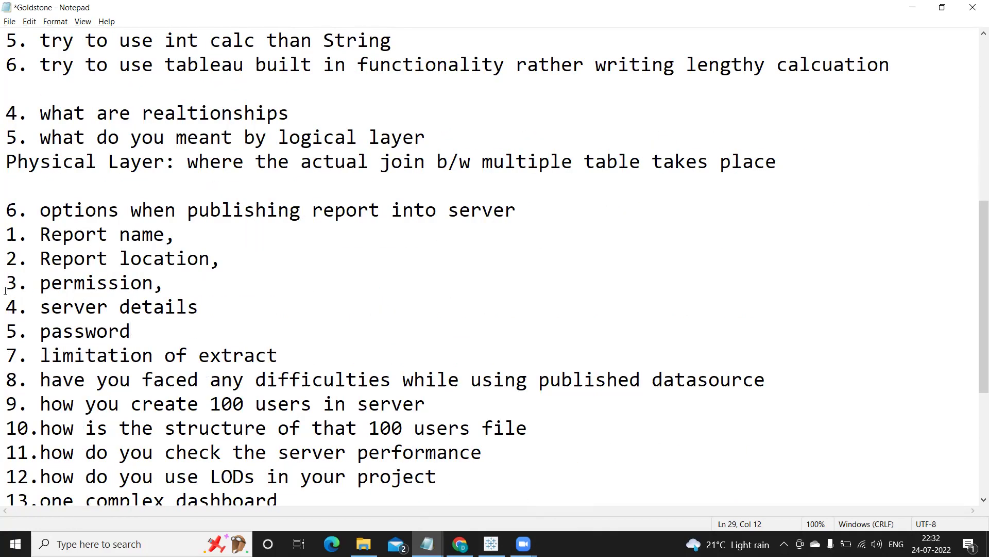
double_click(11, 235)
drag(39, 253, 132, 331)
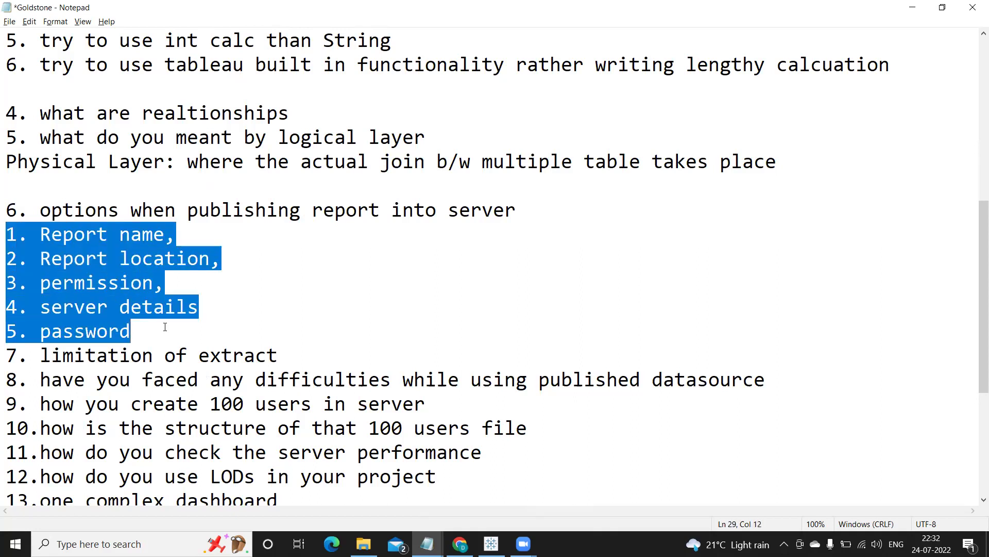
click(519, 209)
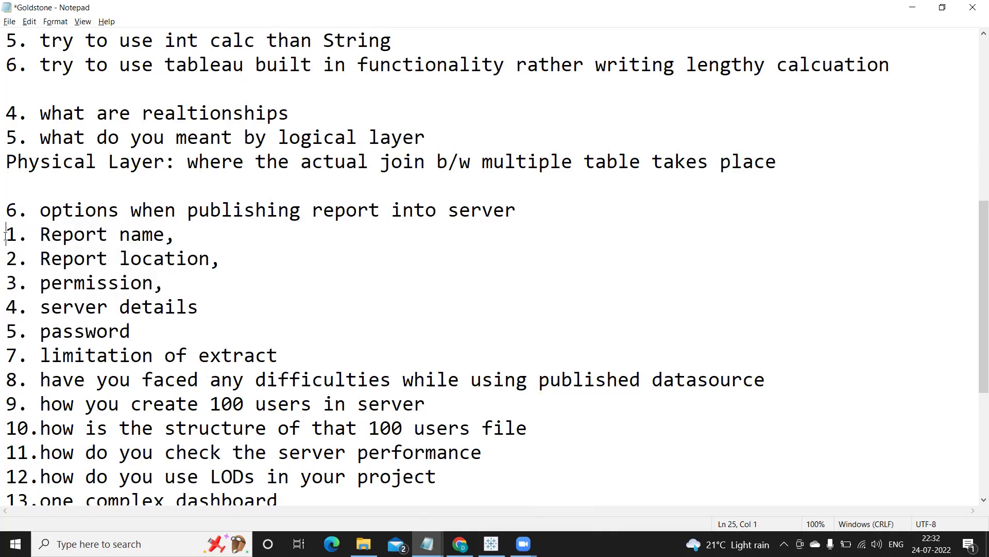
drag(516, 209, 5, 213)
click(281, 355)
drag(281, 355, 5, 354)
click(135, 331)
key(Return)
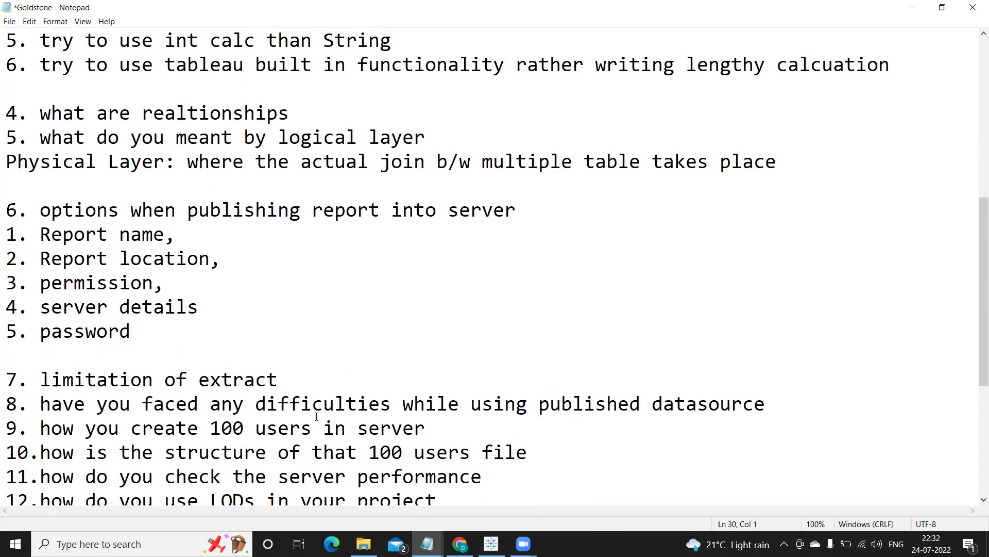
Highlight question 7 'limitation of extract' and question 8 on published datasource difficulties, then scroll further down
drag(281, 380, 8, 368)
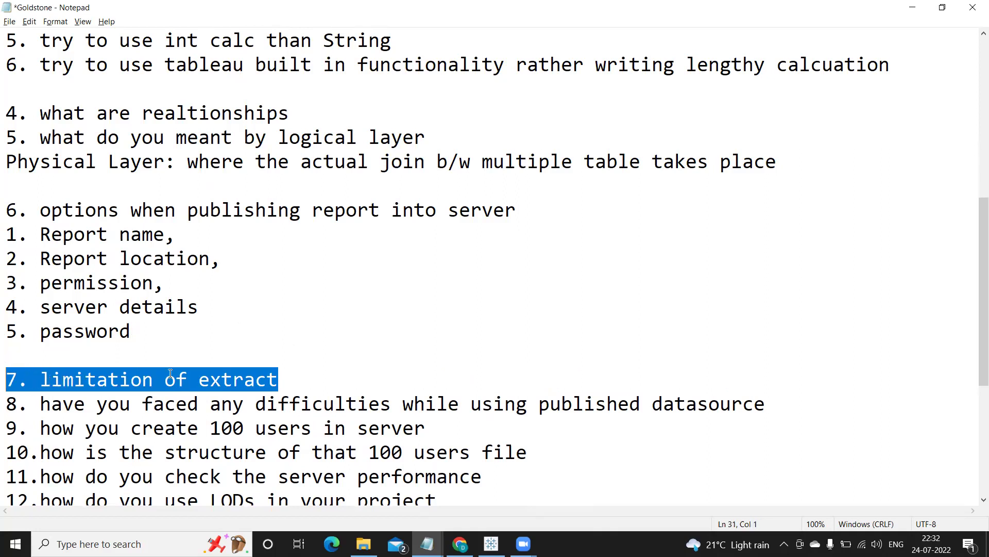
double_click(251, 380)
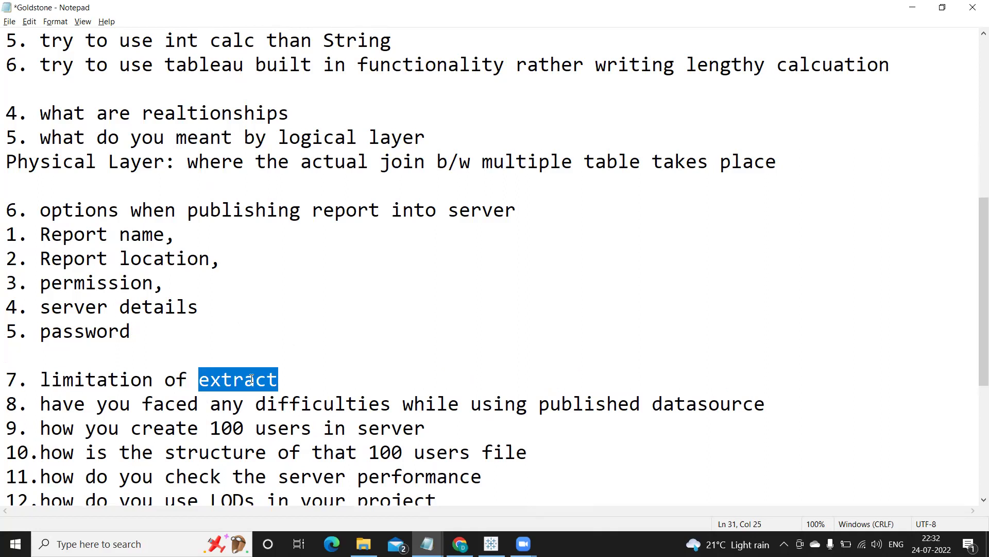
click(297, 381)
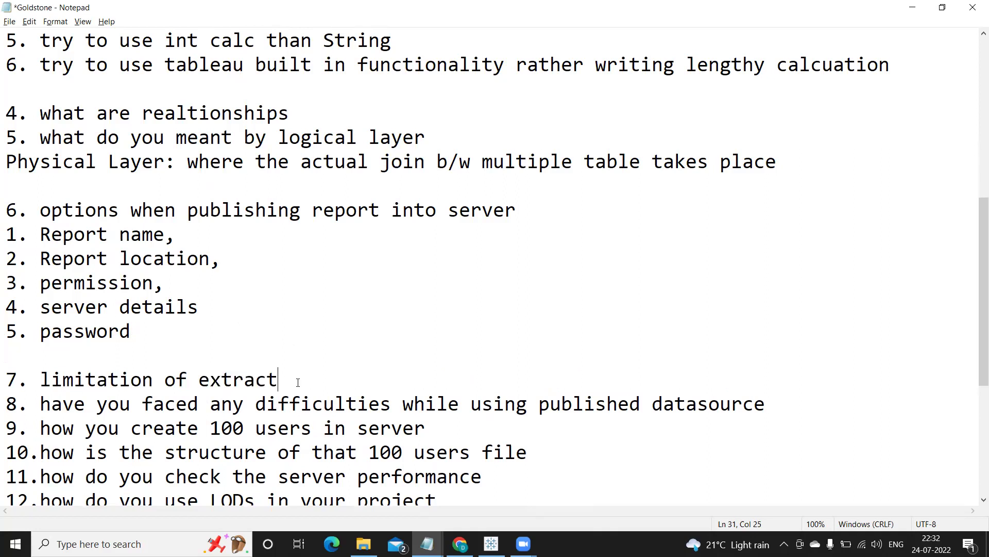
drag(298, 382, 186, 380)
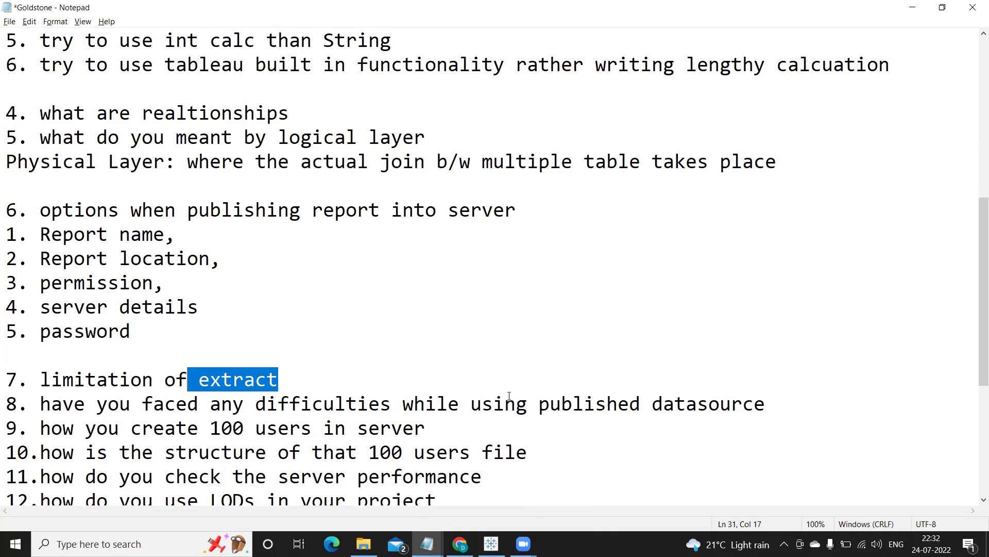
drag(284, 379, 3, 379)
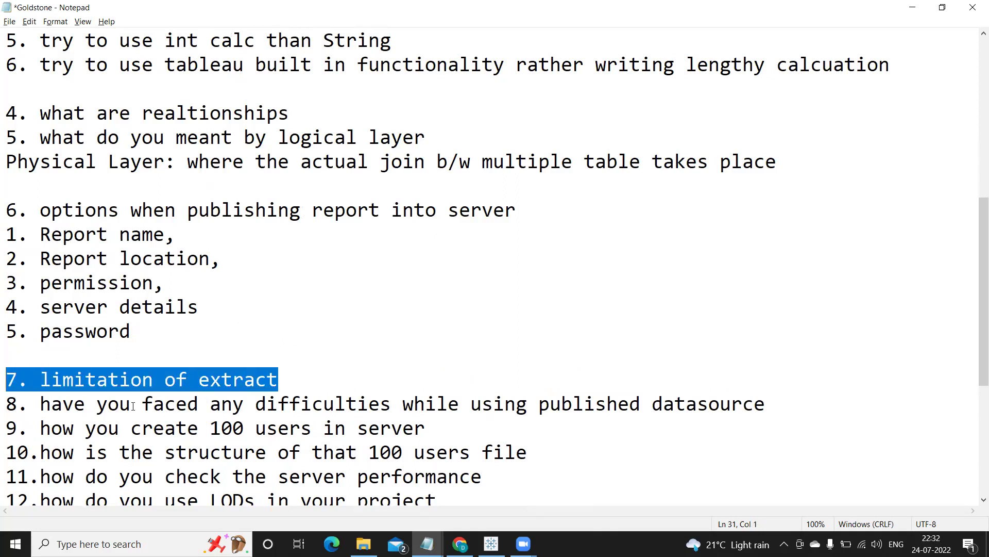
drag(97, 404, 769, 406)
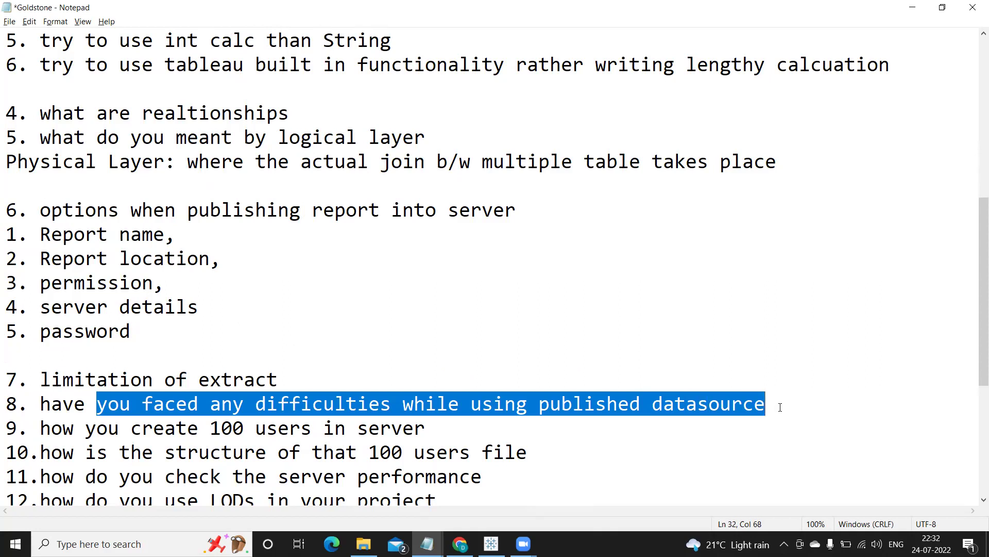
drag(780, 406, 5, 395)
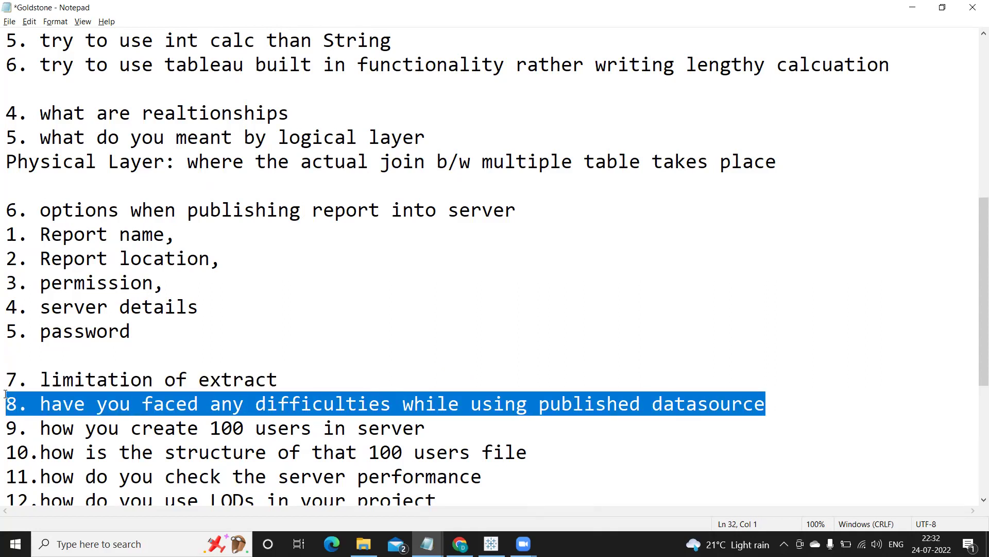
click(289, 403)
double_click(289, 405)
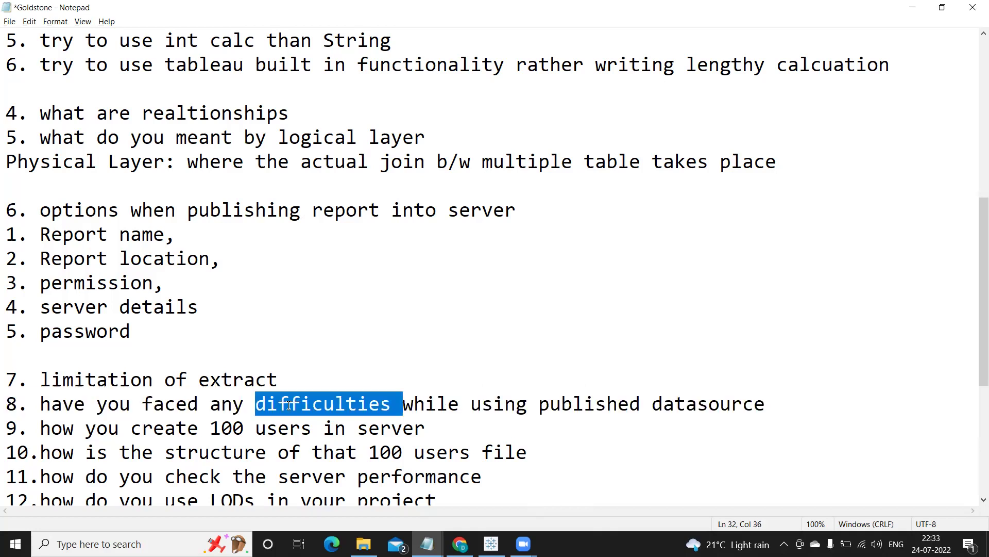
click(778, 397)
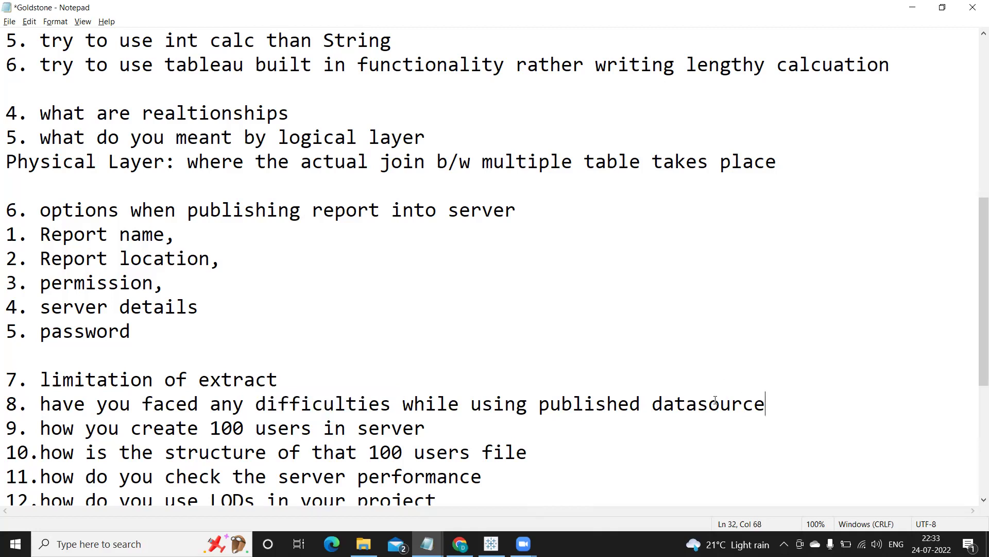
scroll(715, 401, down, 1)
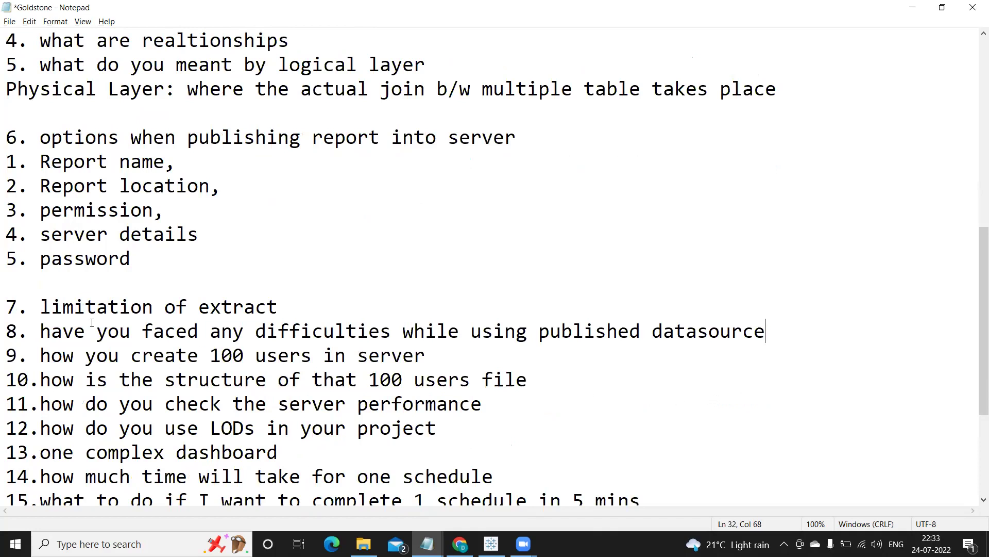
Below question 9, add the answer line 'add user -> Email address of the user'
drag(40, 355, 425, 352)
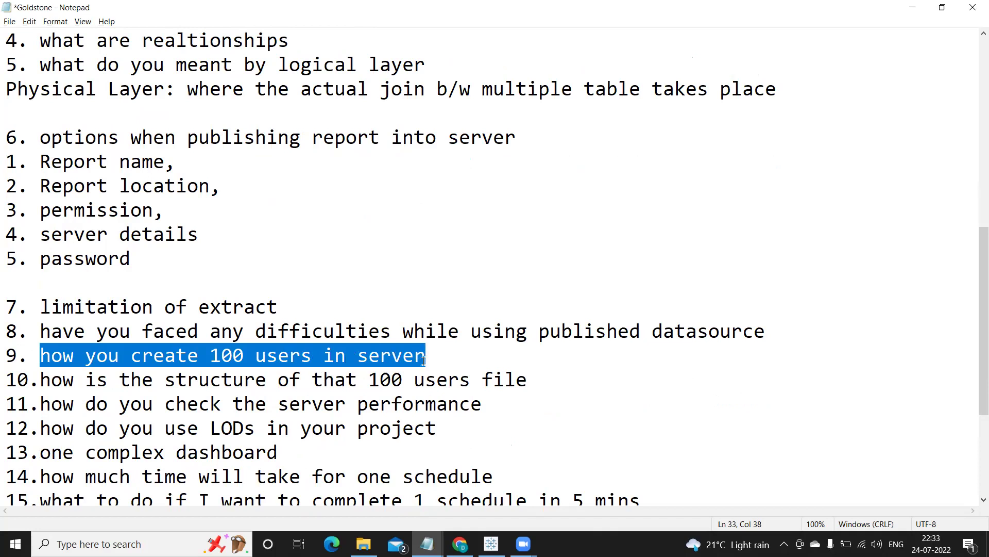
click(425, 361)
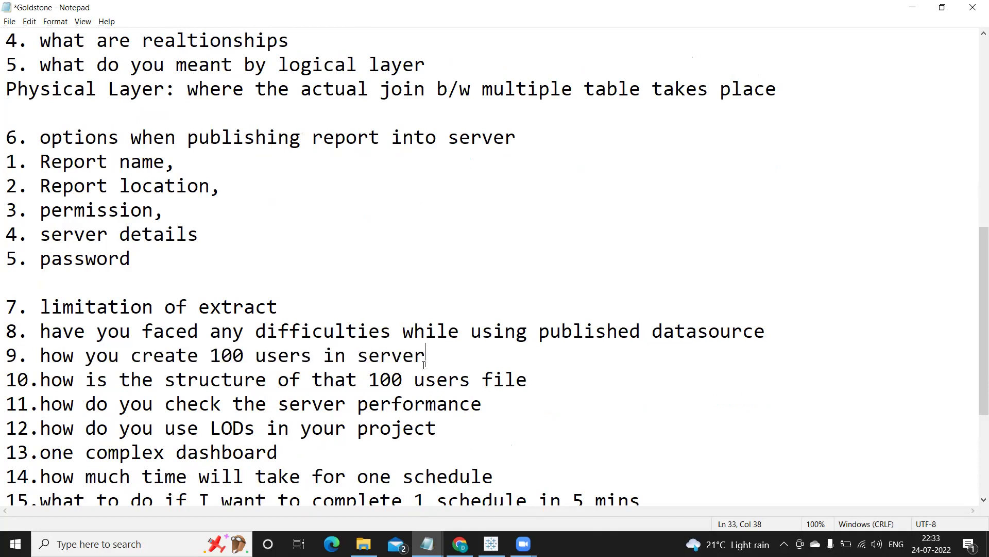
key(Return)
text(a)
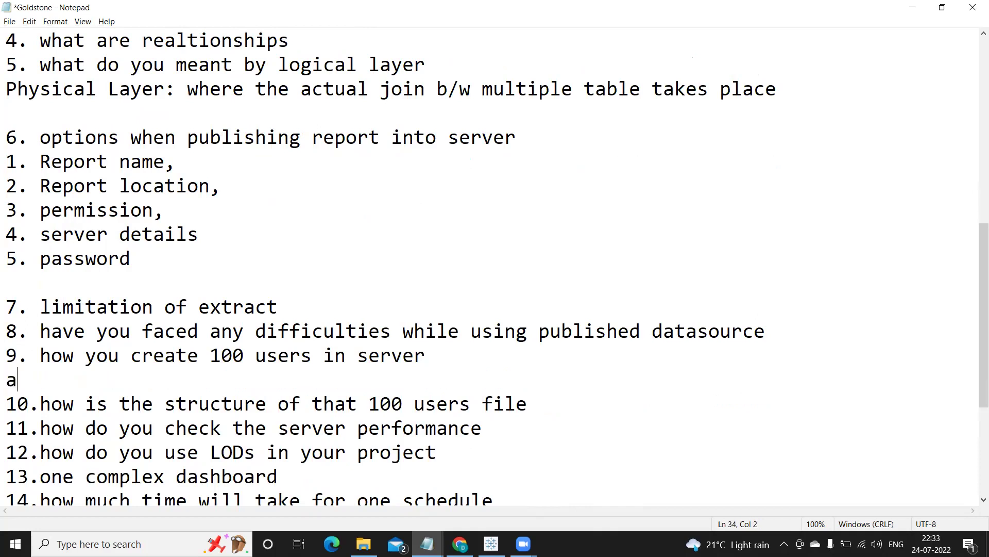
text(dd user -)
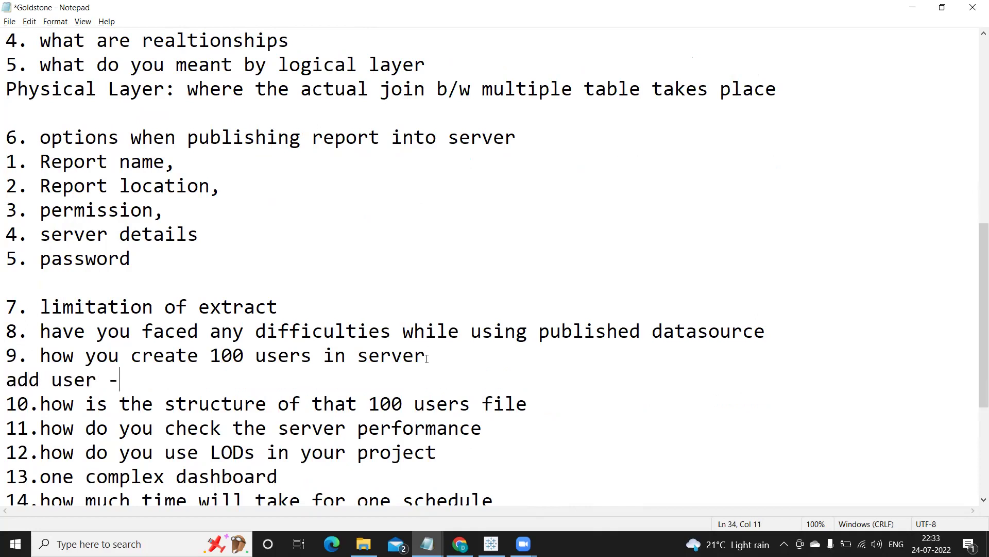
text(> Email ad)
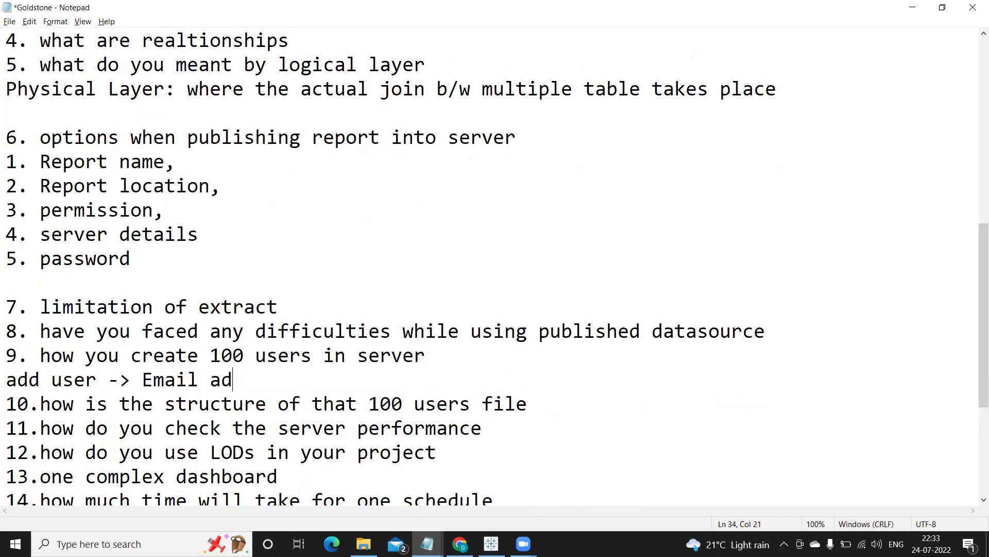
text(dress of the s)
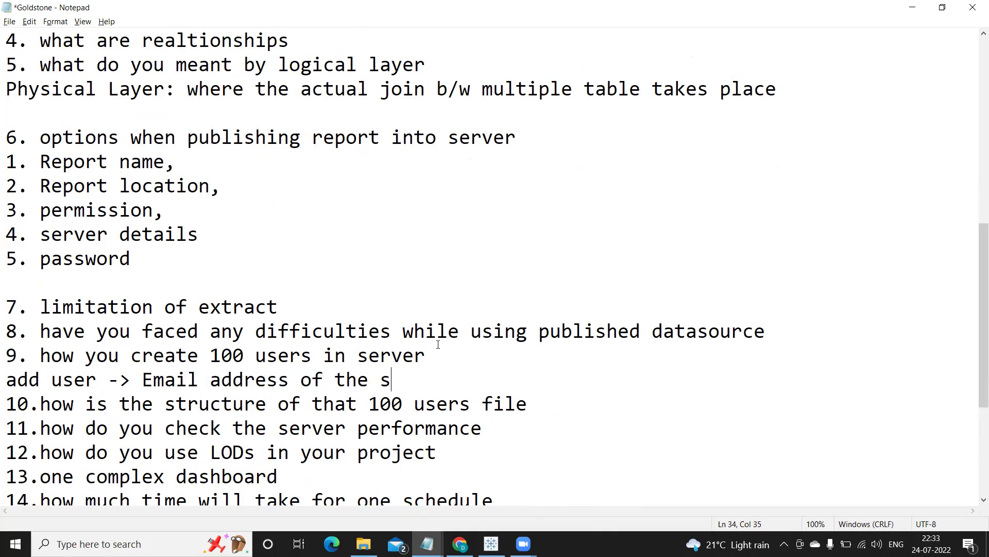
key(BackSpace)
text(user)
Add a second line 'import it from file ->' followed by two comma-separated sample Gmail addresses
key(Return)
text(import )
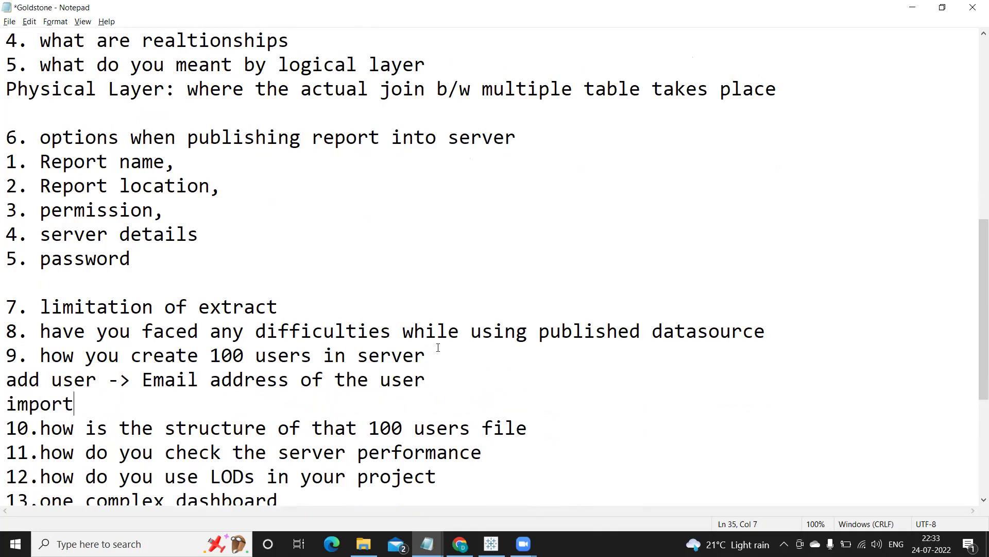
text(it from)
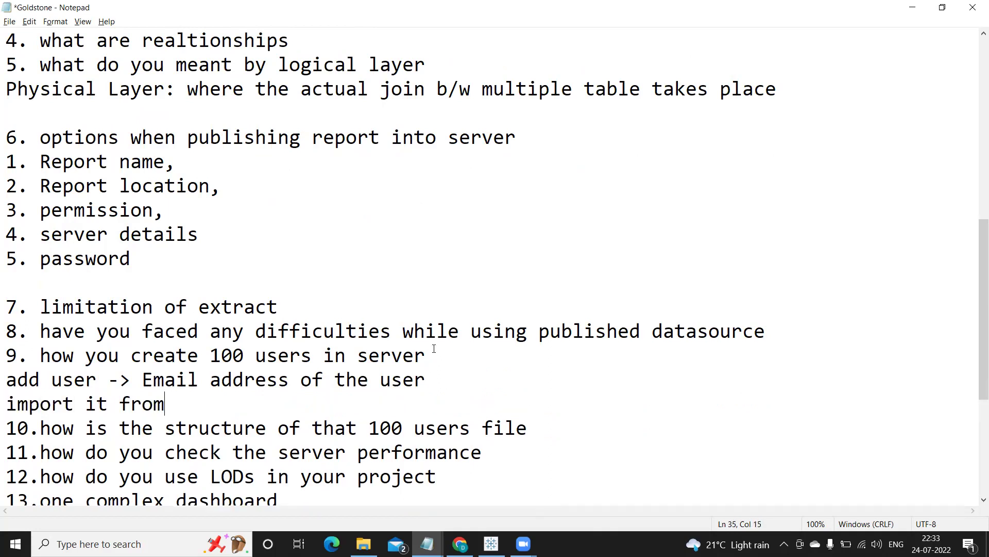
text( file - >)
key(BackSpace)
key(BackSpace)
text(> u)
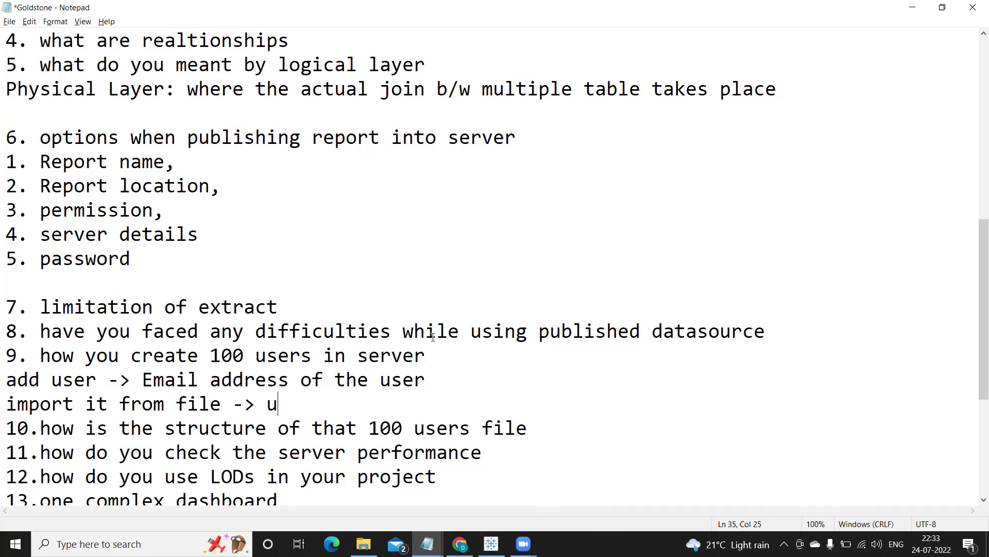
text(sername@)
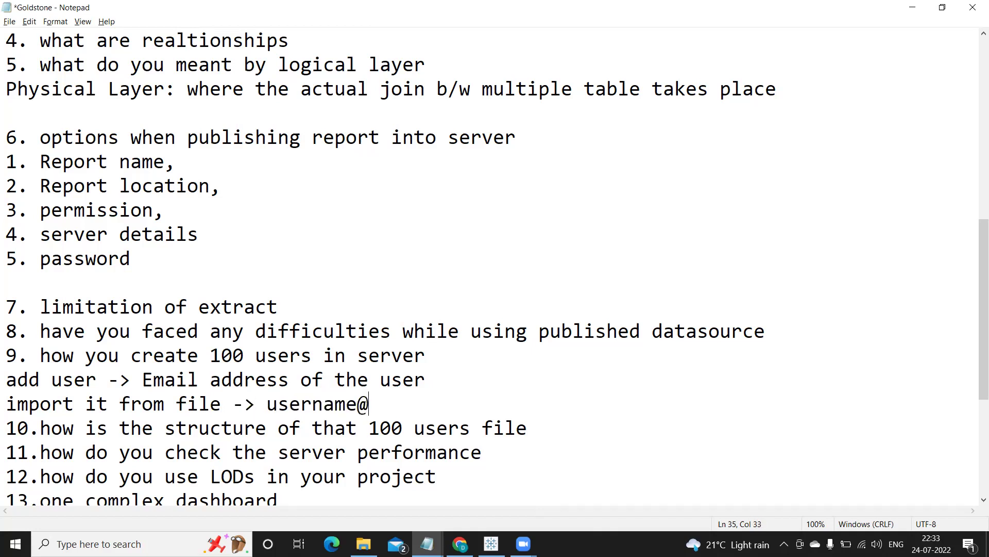
text(ggmai)
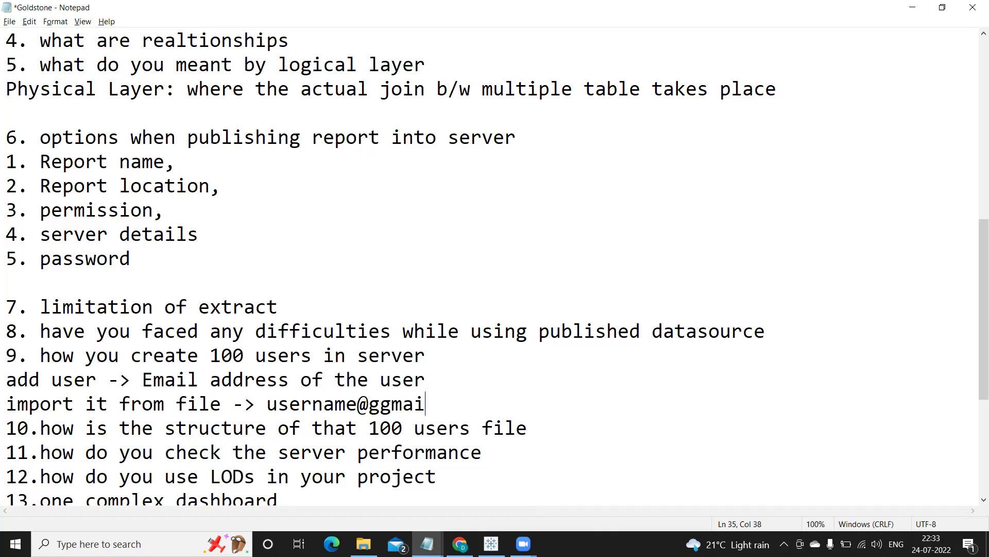
key(BackSpace)
key(BackSpace)
key(BackSpace)
key(BackSpace)
text(mail.com,)
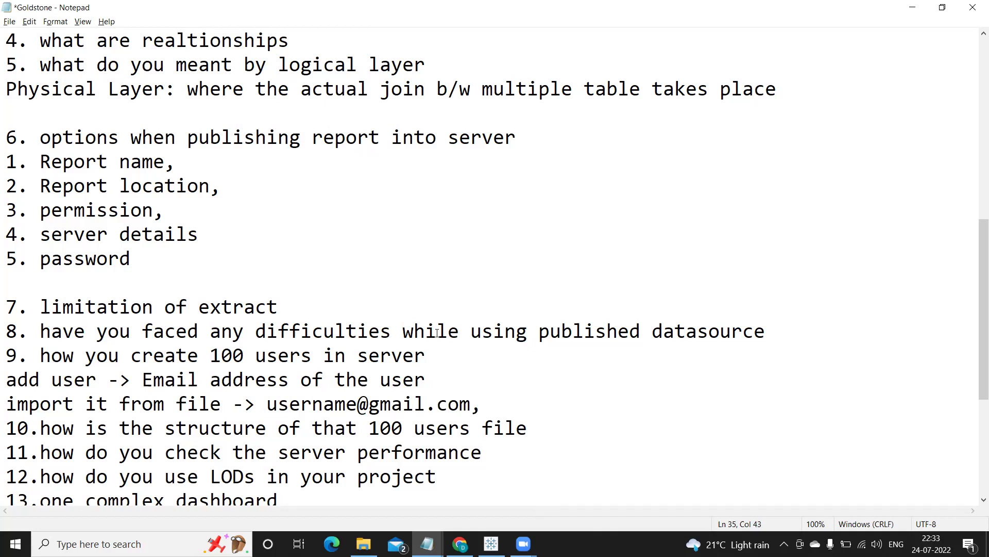
text(username1)
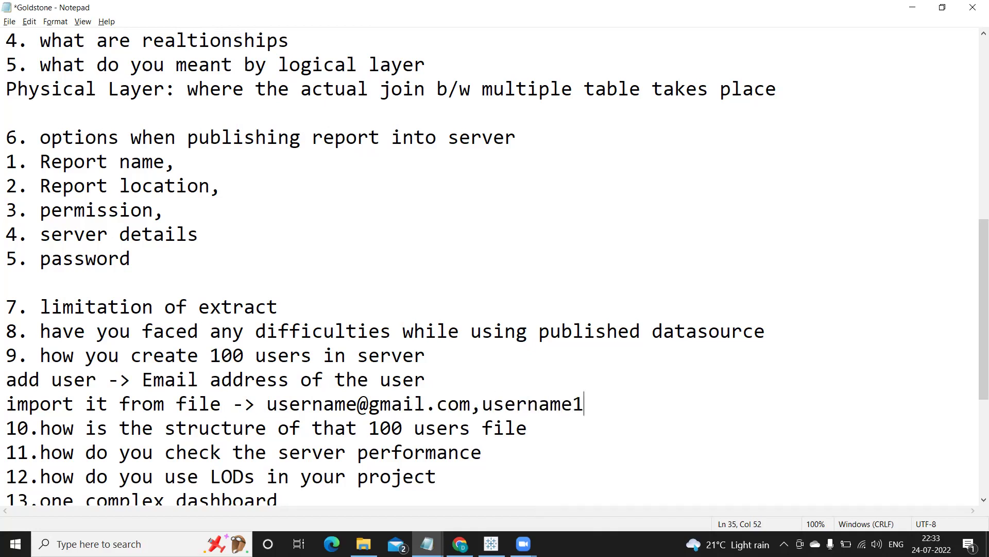
drag(583, 403, 437, 332)
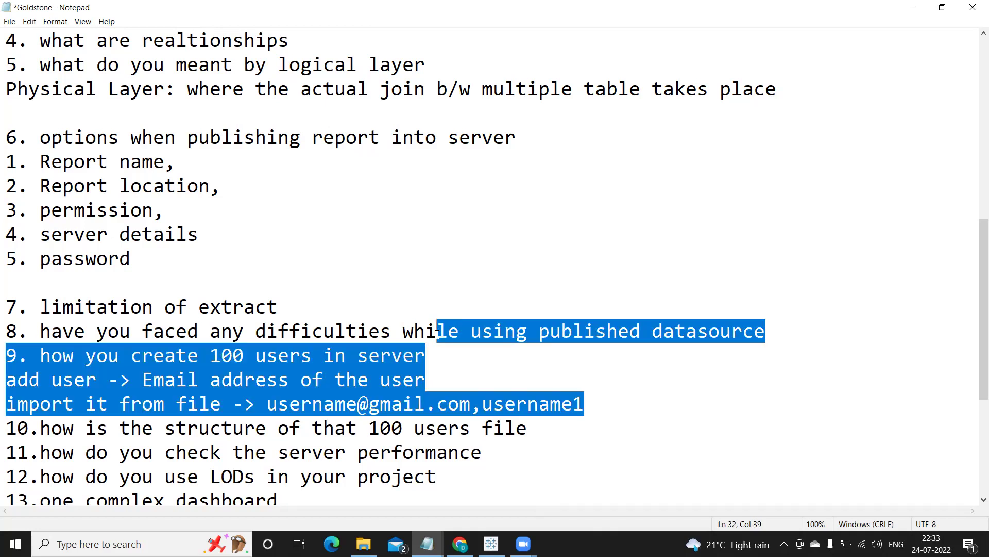
click(587, 411)
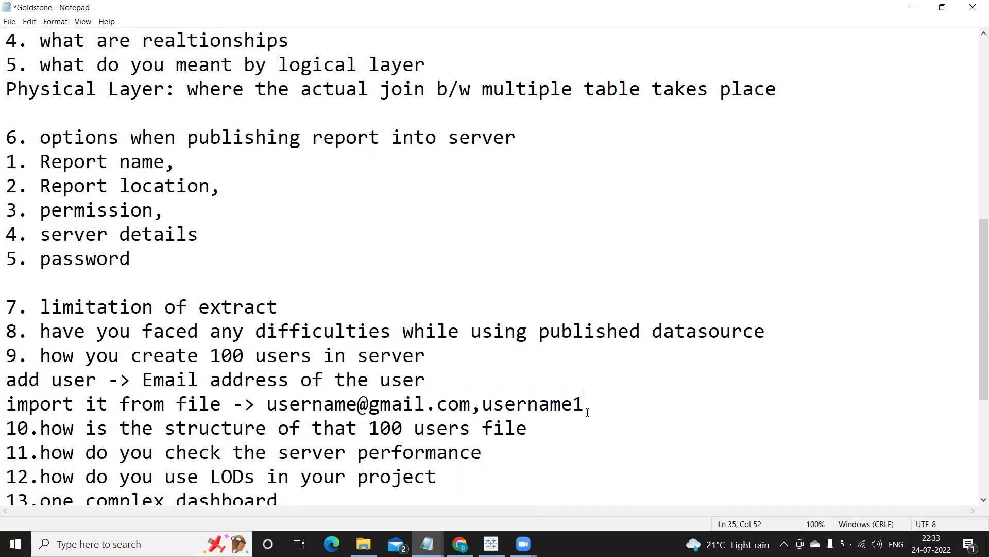
text(@gmail.com)
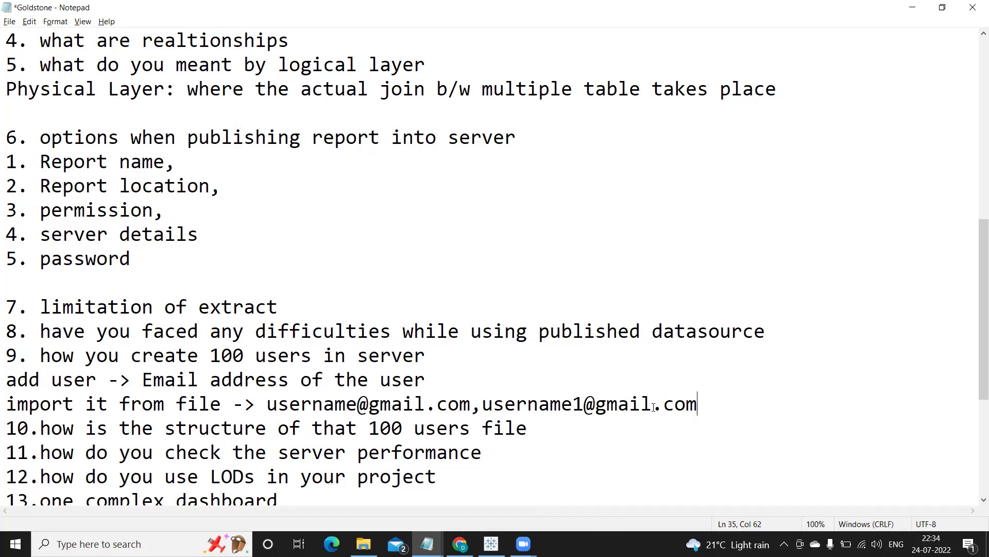
Highlight the sample addresses, 'import it from file', the number 100, and LOD question 12
drag(714, 406, 230, 392)
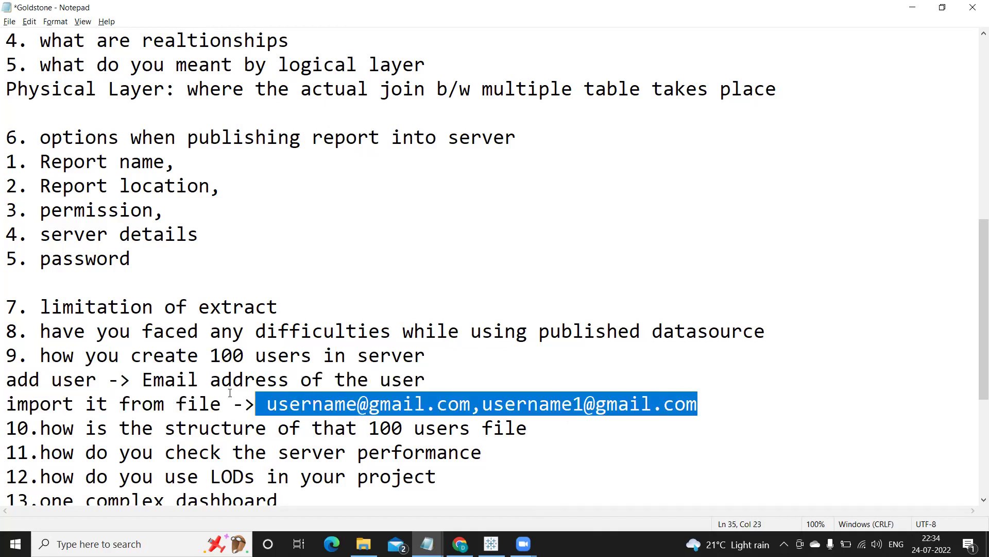
double_click(24, 407)
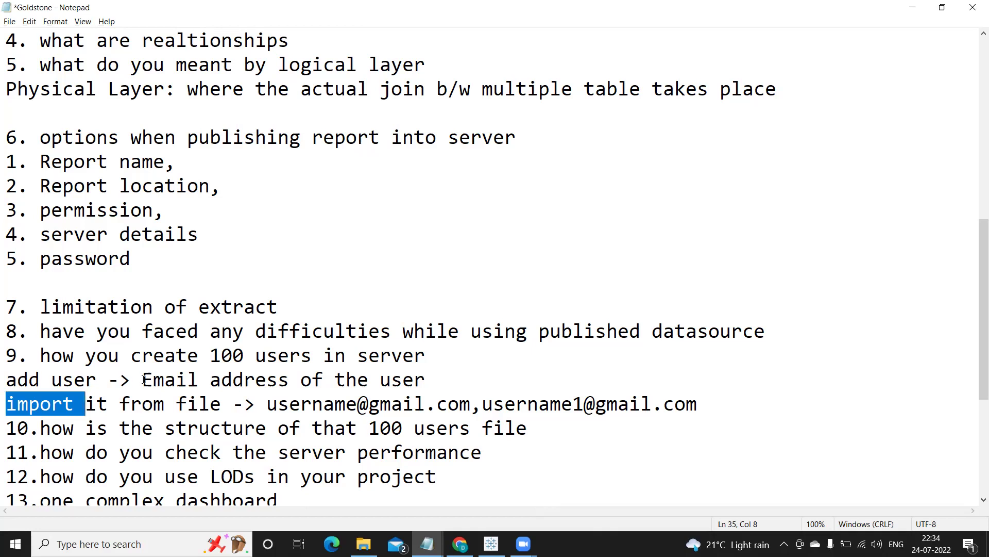
double_click(236, 358)
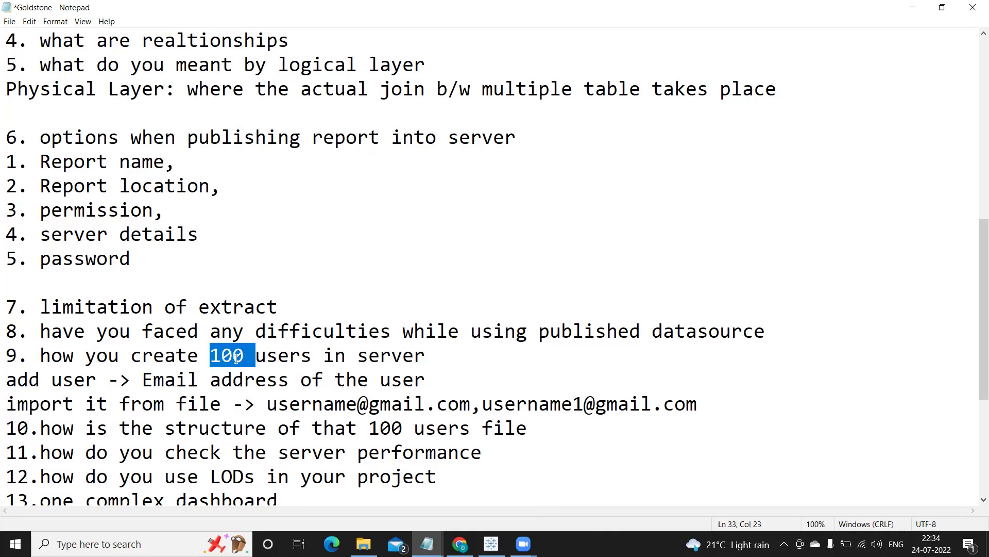
drag(5, 403, 235, 403)
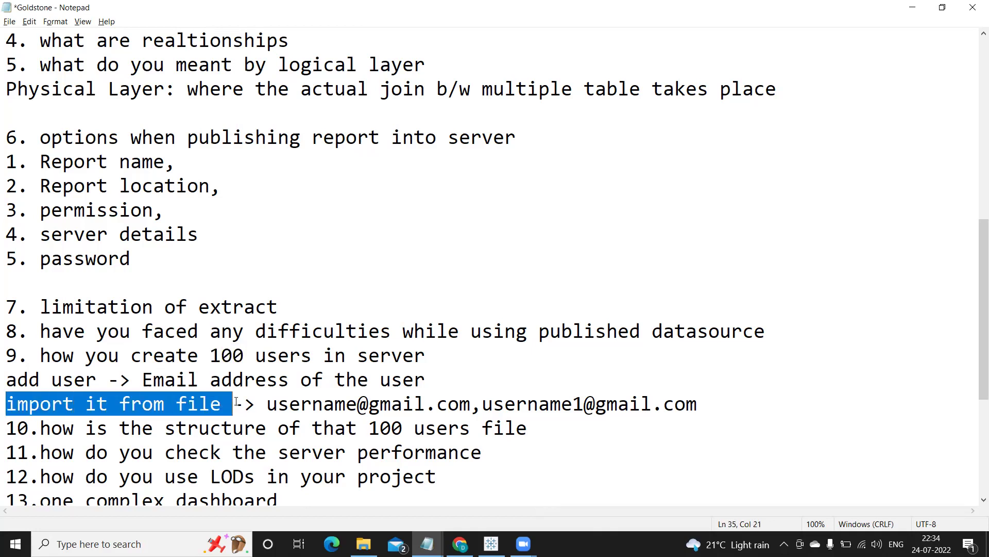
scroll(238, 402, down, 1)
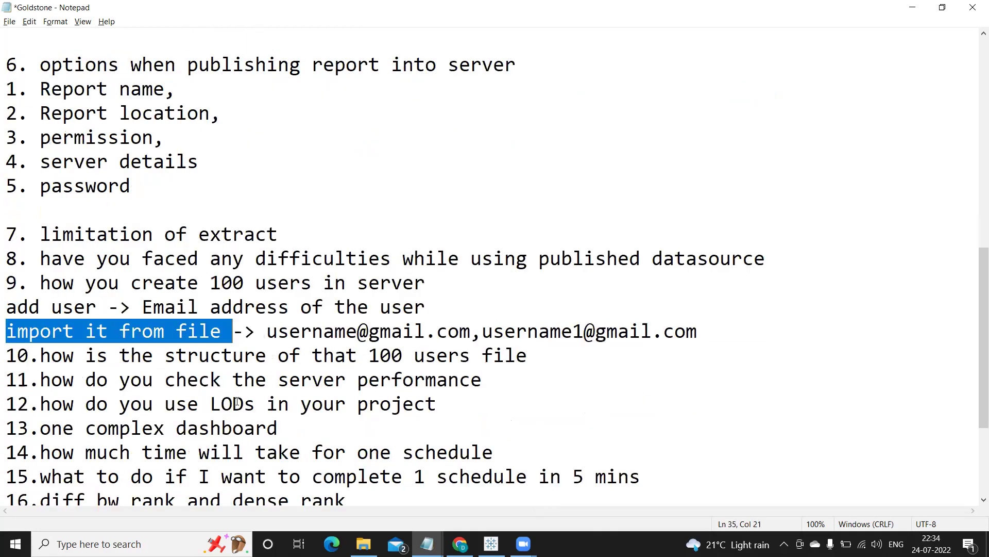
drag(51, 356, 535, 355)
drag(714, 332, 338, 336)
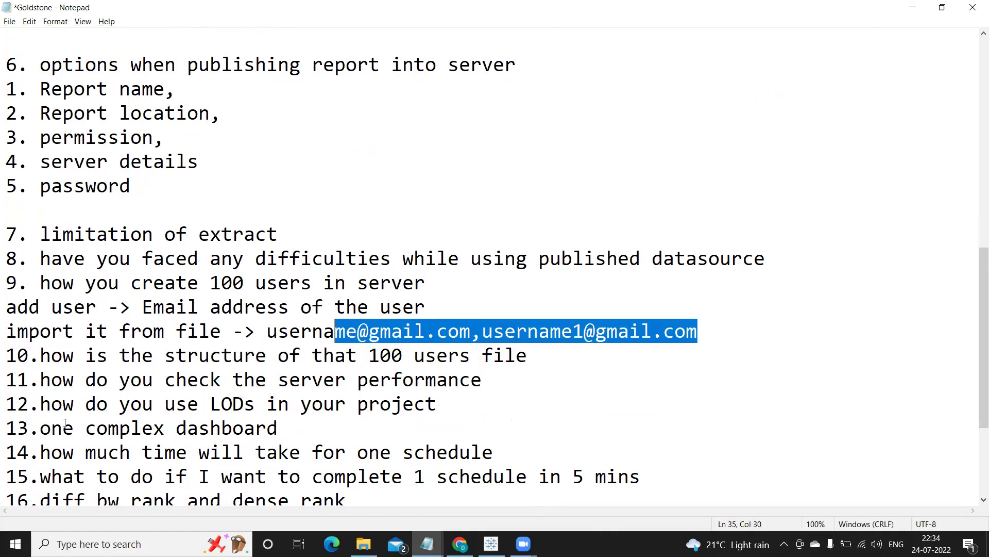
drag(9, 393, 436, 410)
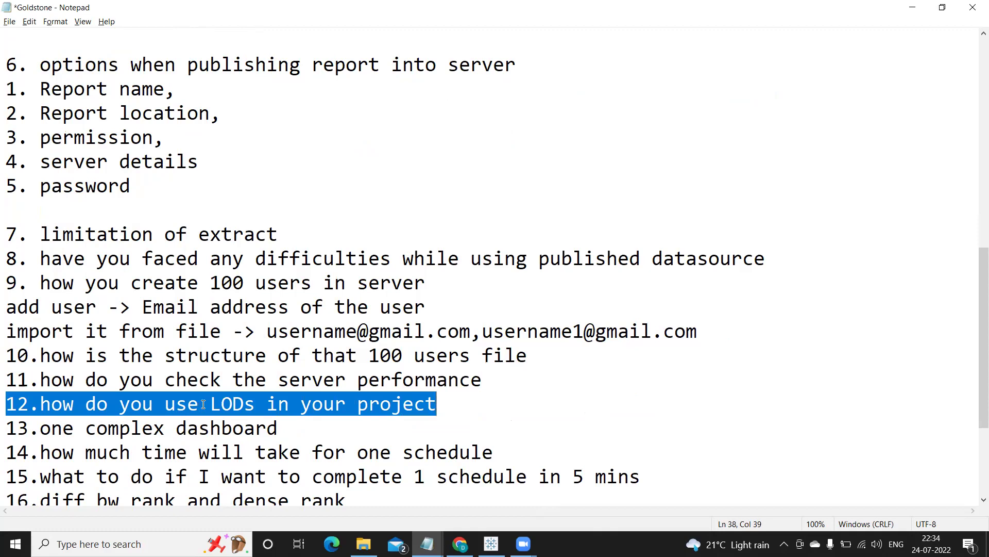
Under question 12, add 'define what is lod, types of lod's are the there and their usage'
click(453, 396)
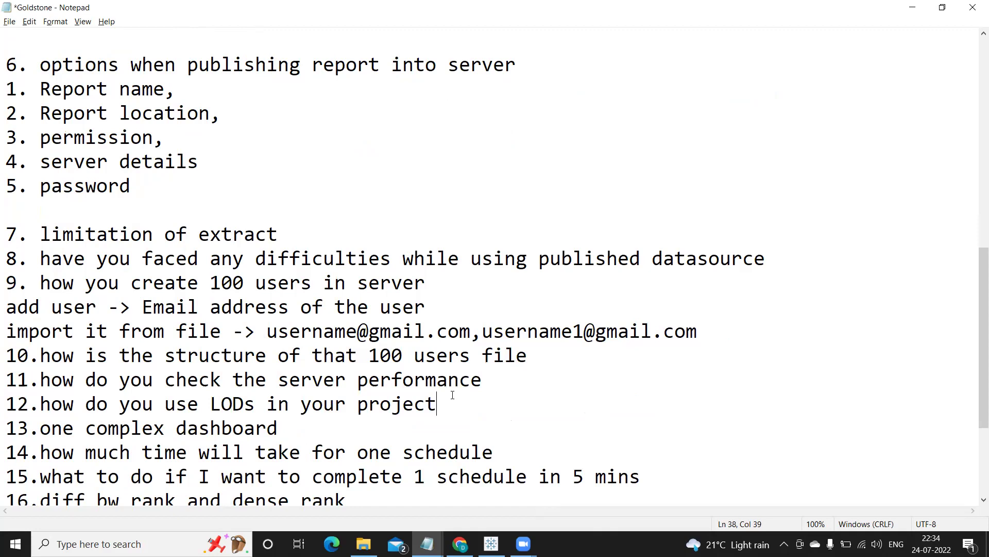
key(Return)
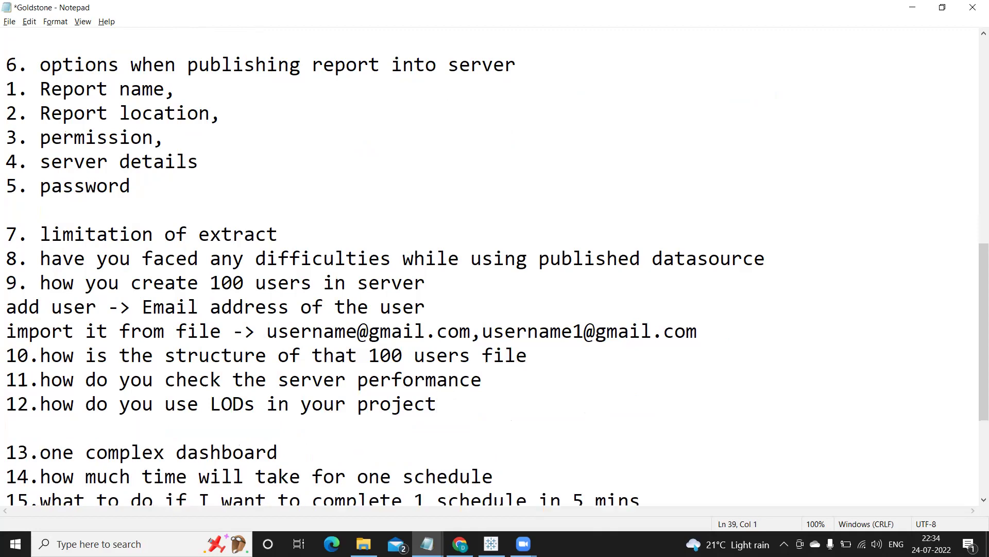
text(define waht)
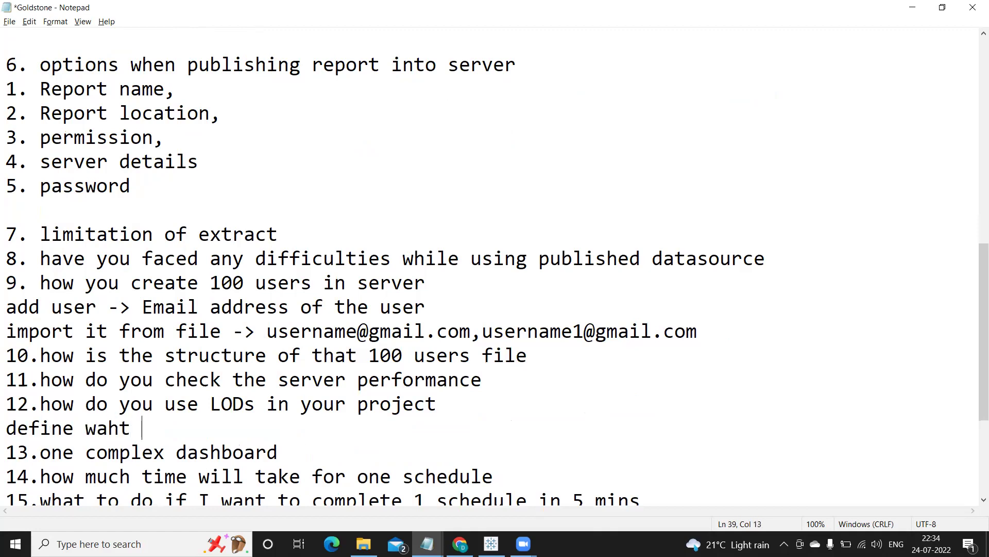
key(BackSpace)
key(BackSpace)
key(BackSpace)
text(hat is lod, typ)
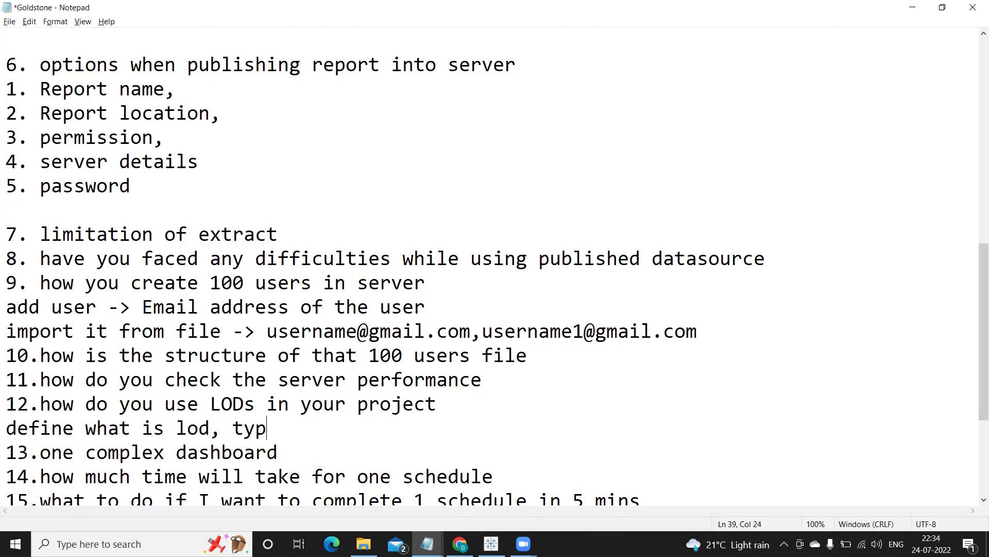
text(es of lod)
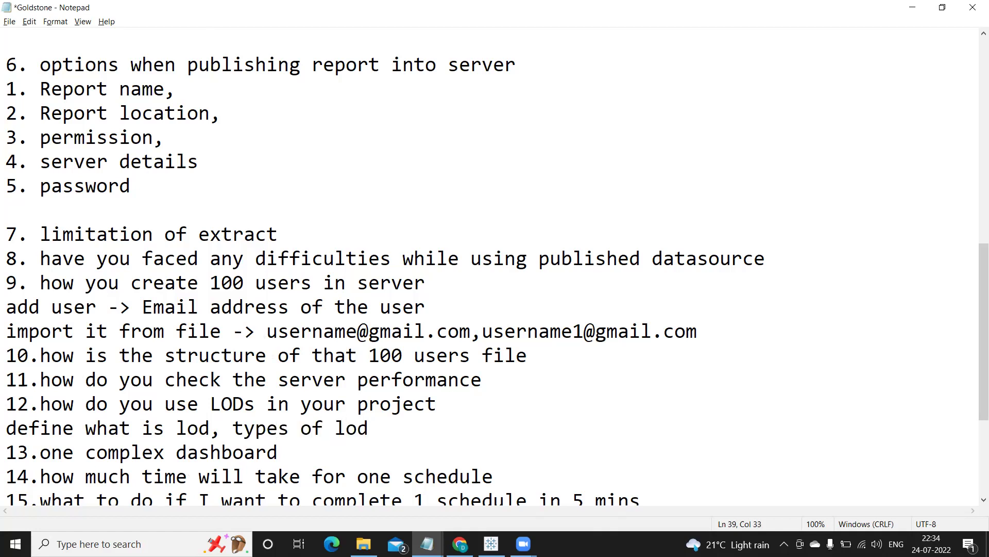
text('s are the ther)
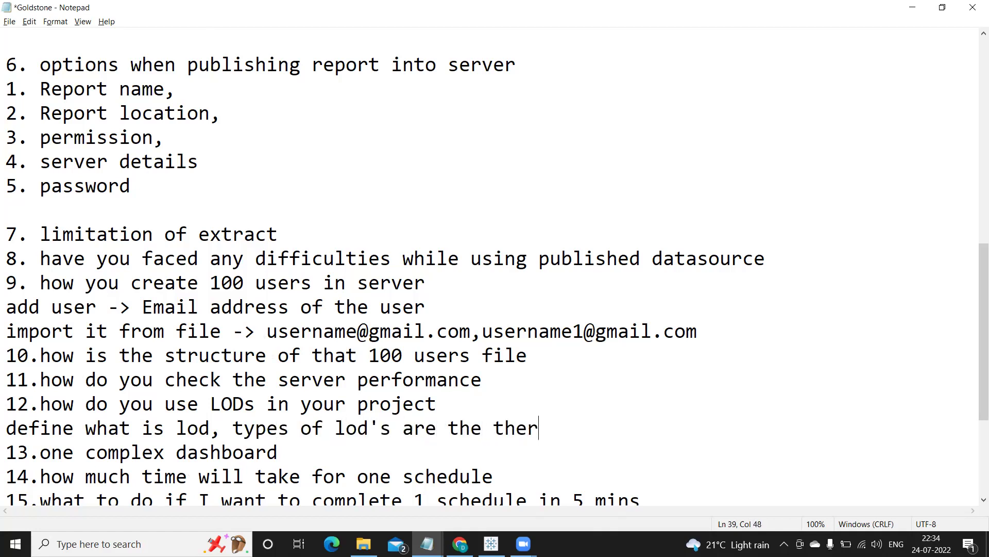
text(e and th)
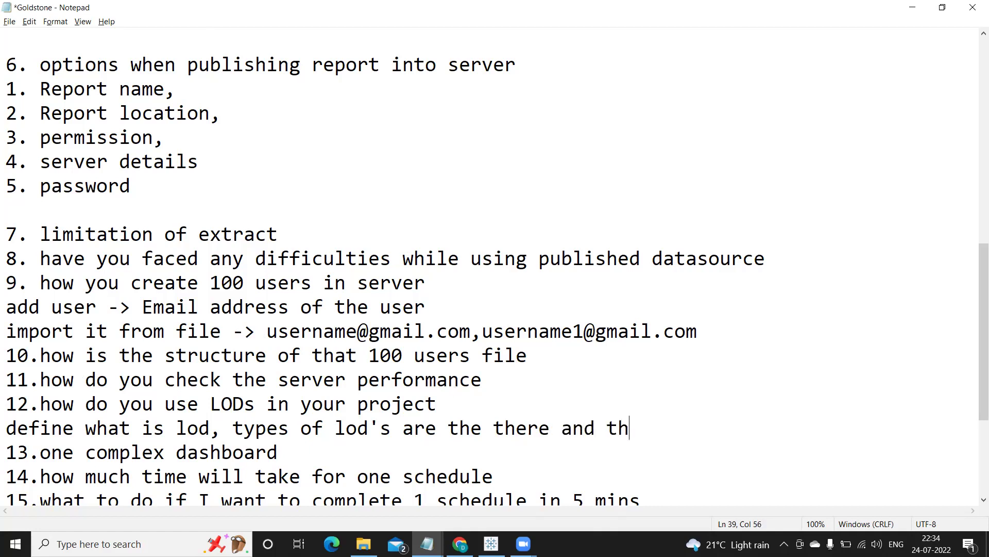
text(eir usage)
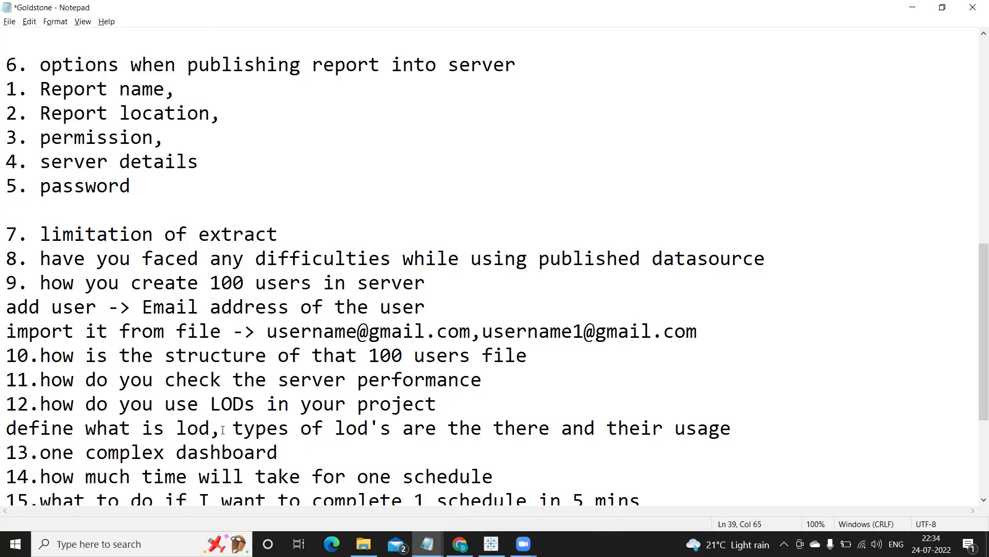
drag(5, 404, 757, 429)
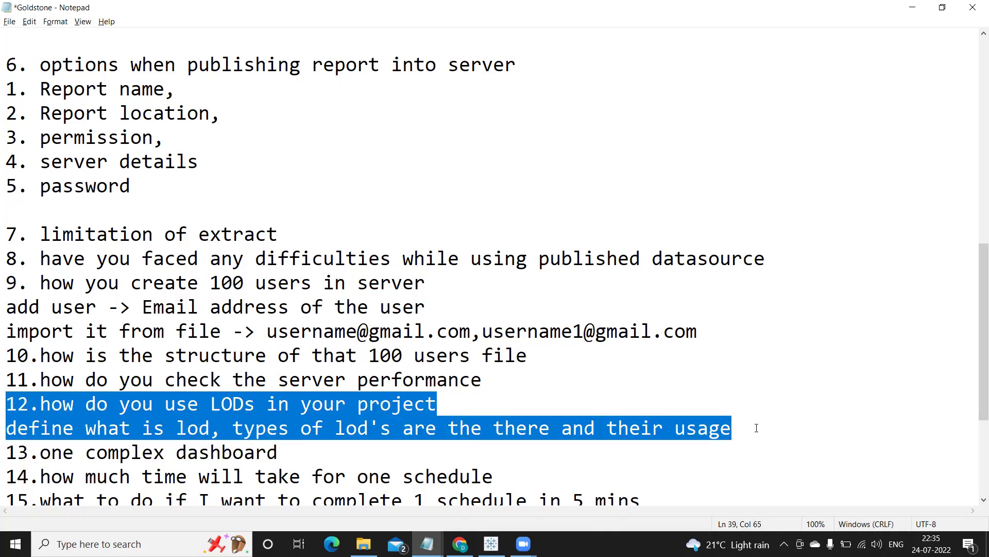
scroll(431, 446, down, 2)
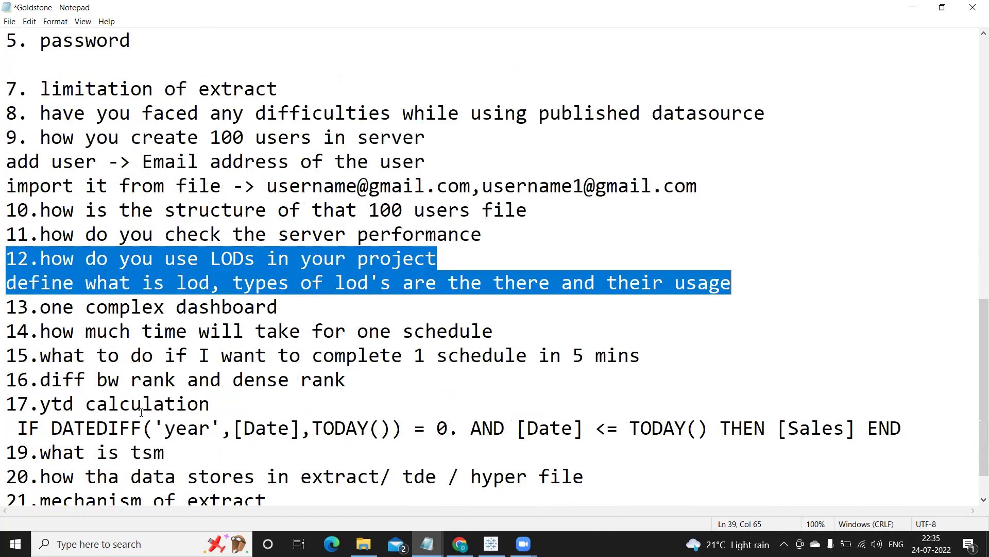
drag(296, 306, 5, 304)
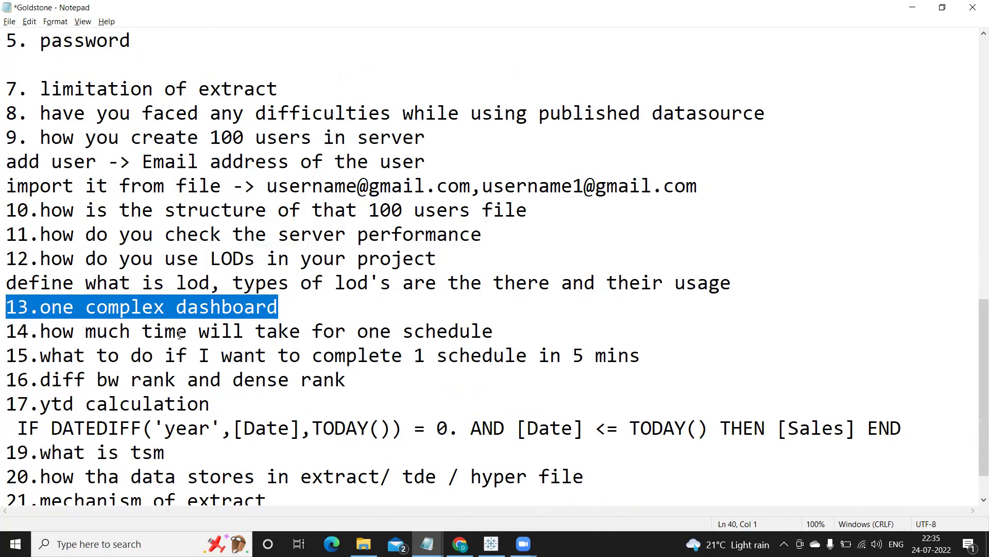
double_click(135, 305)
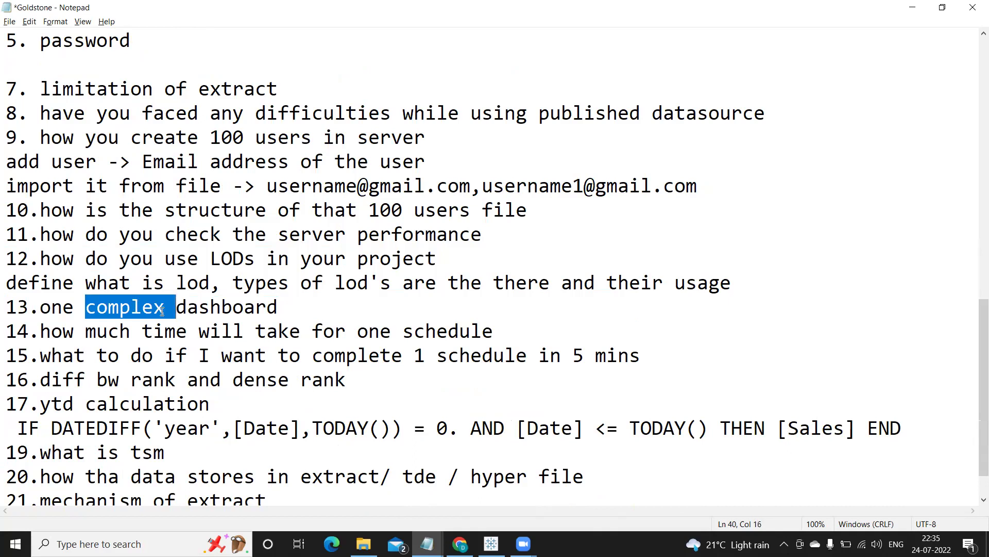
drag(290, 311, 6, 311)
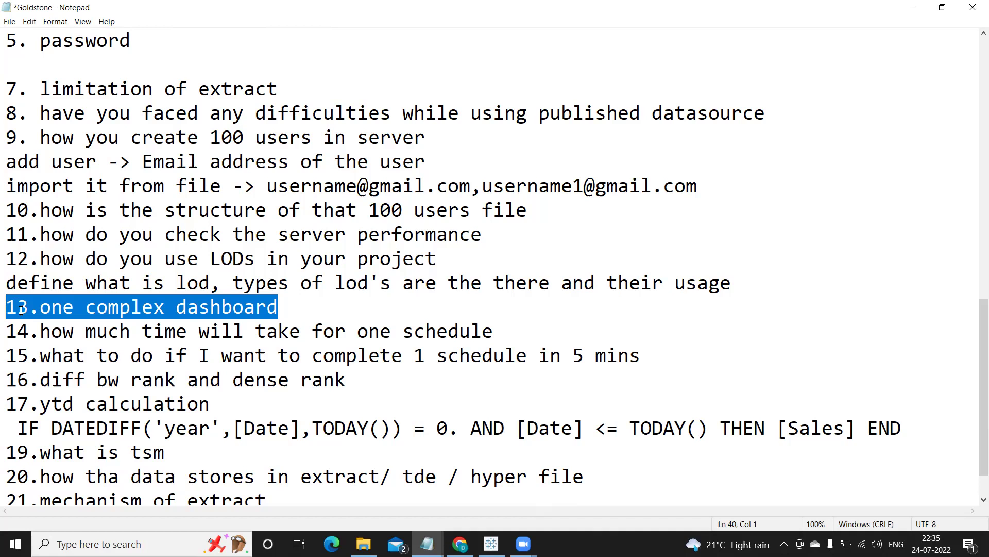
drag(7, 311, 249, 311)
drag(85, 331, 511, 327)
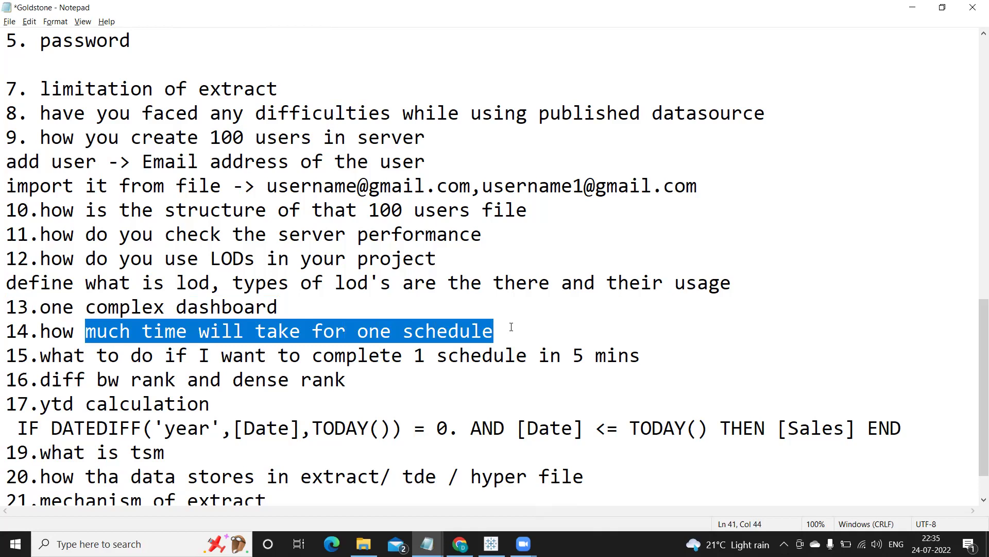
click(501, 339)
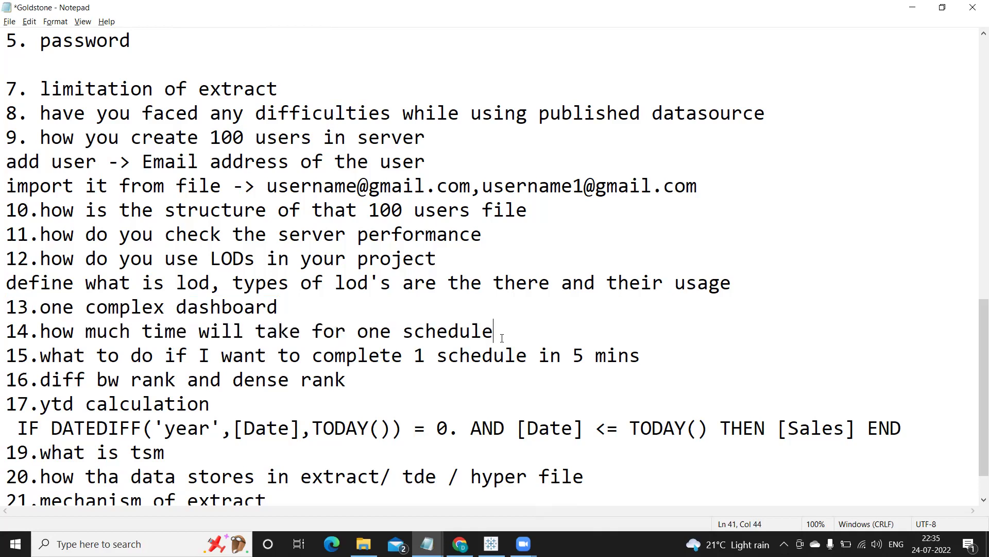
drag(505, 332, 5, 334)
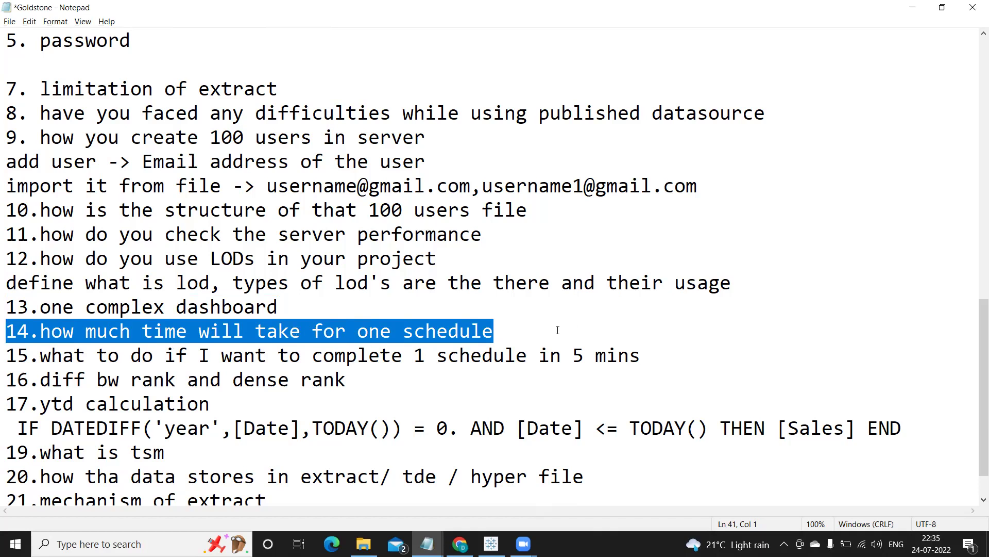
double_click(241, 331)
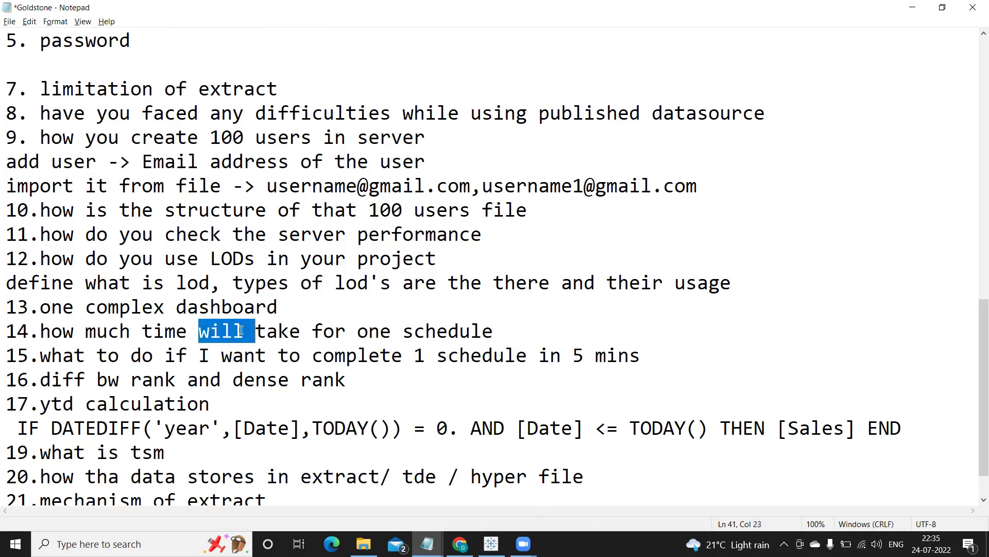
click(499, 331)
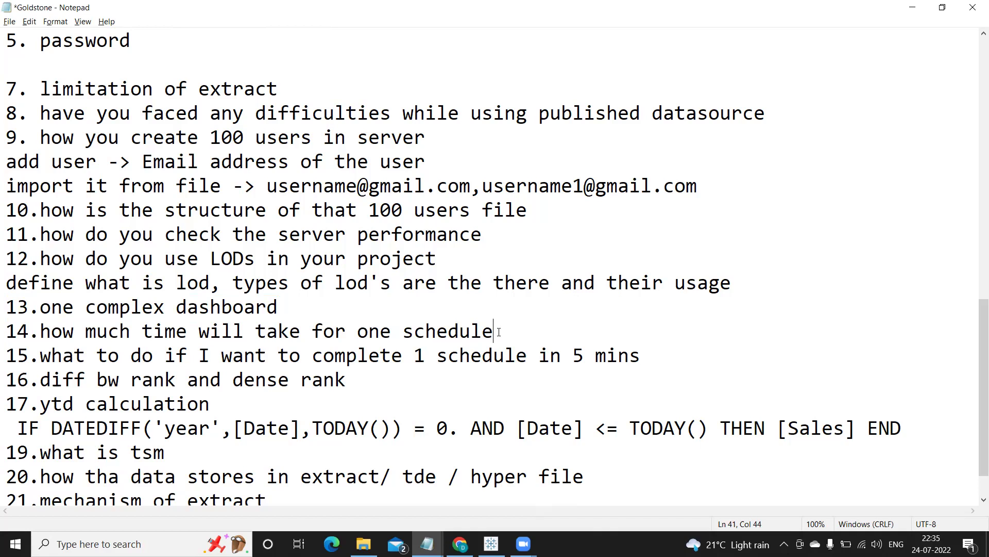
scroll(498, 331, down, 1)
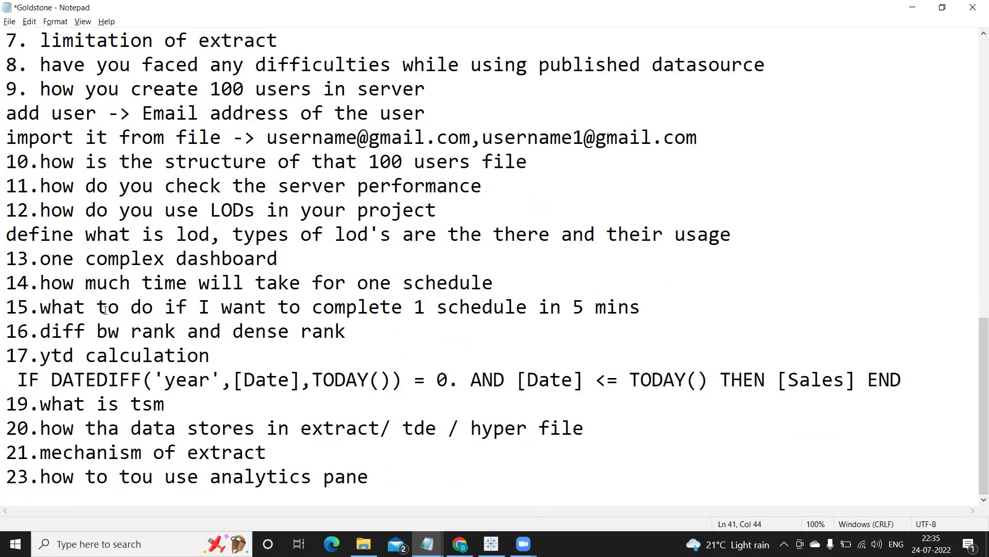
drag(165, 307, 645, 305)
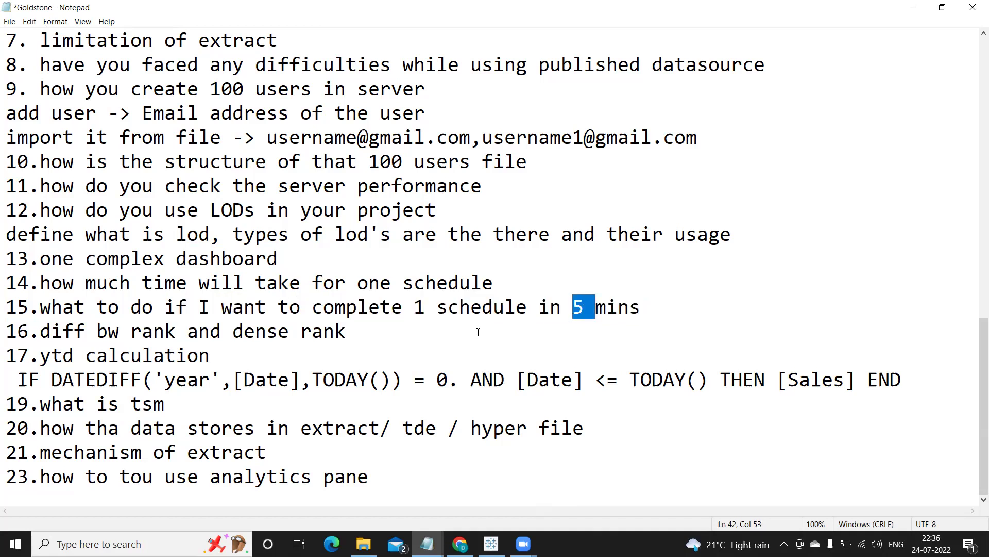
drag(5, 307, 645, 318)
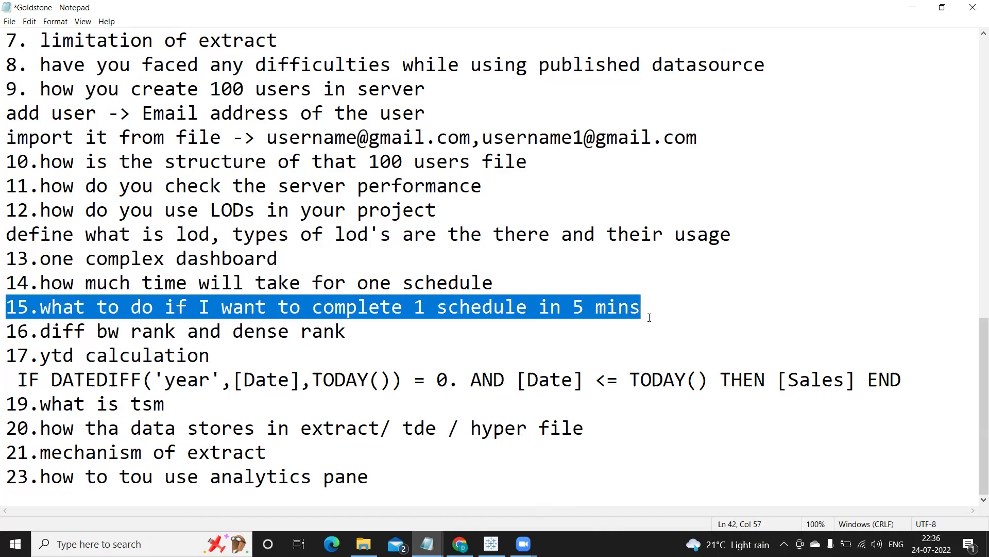
click(650, 318)
drag(650, 317, 412, 313)
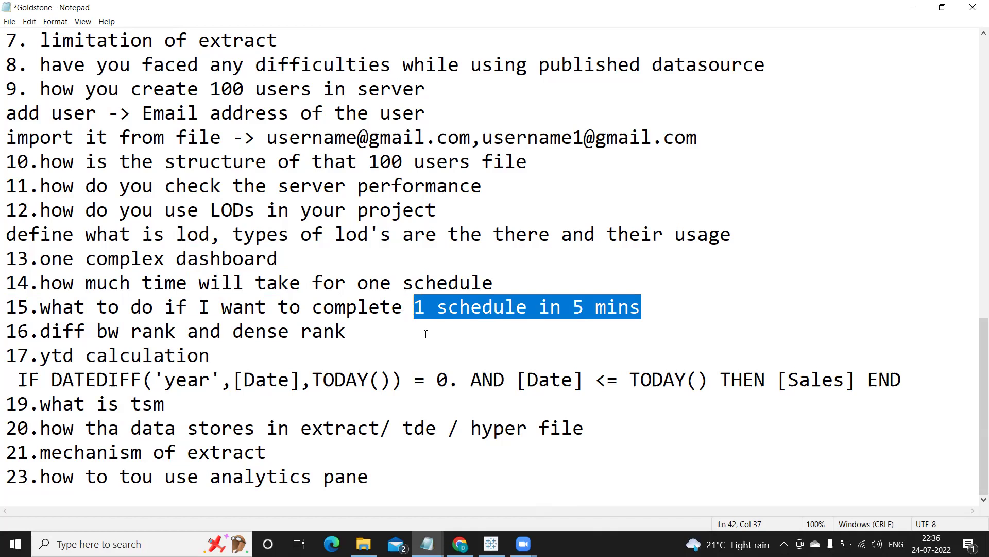
click(649, 298)
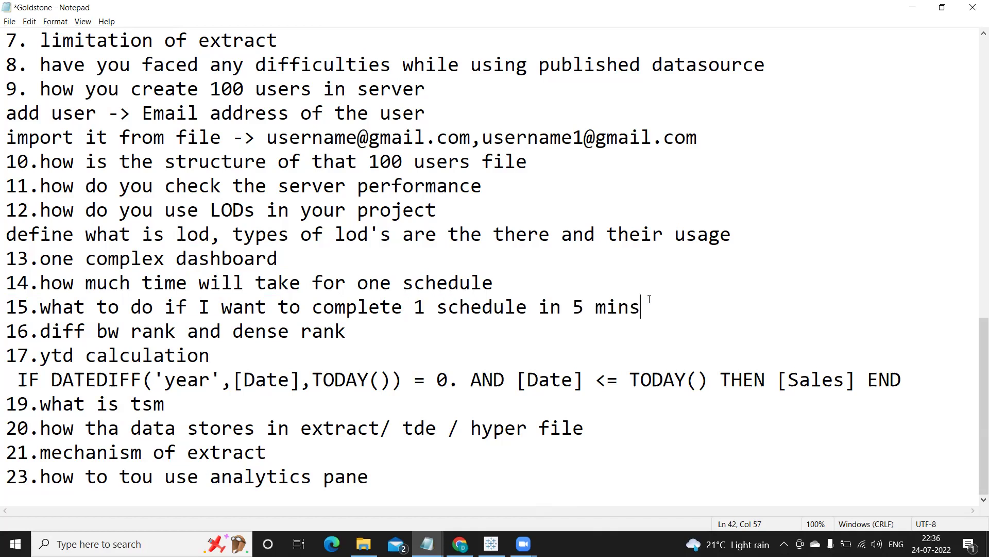
drag(640, 306, 414, 306)
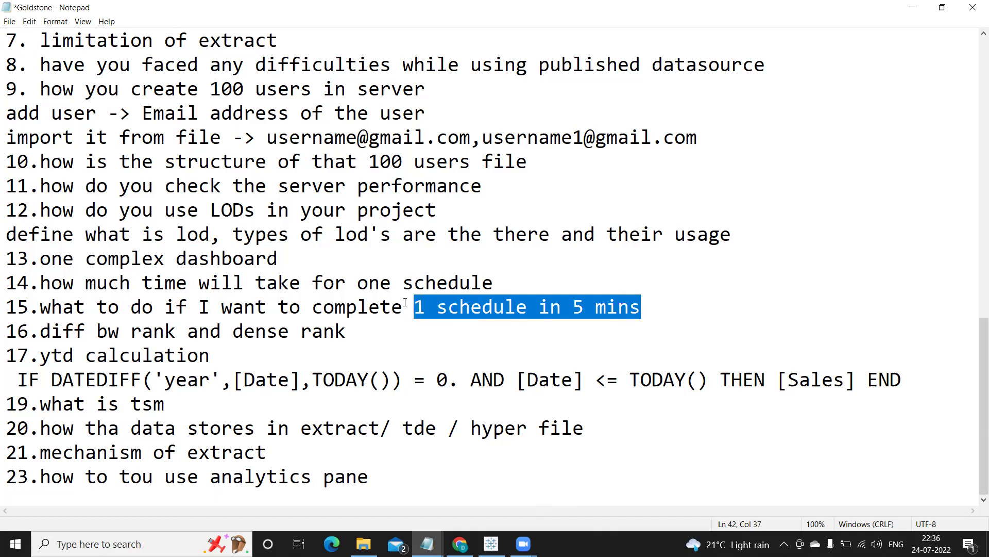
drag(29, 331, 364, 330)
click(347, 331)
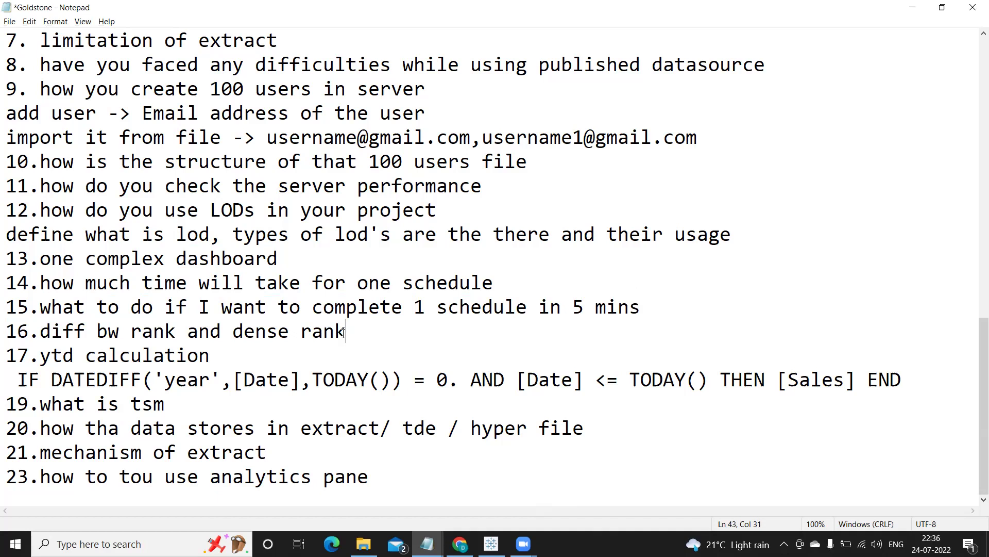
Add the example lines '1,2,2,4' and '1,2,3,3' under question 16
key(Return)
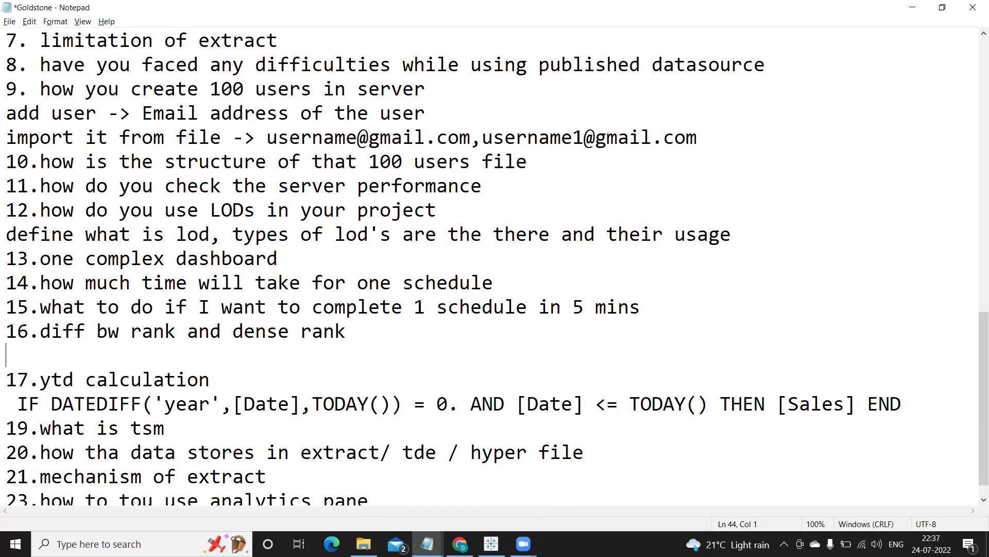
text(1,2,2,4)
key(Return)
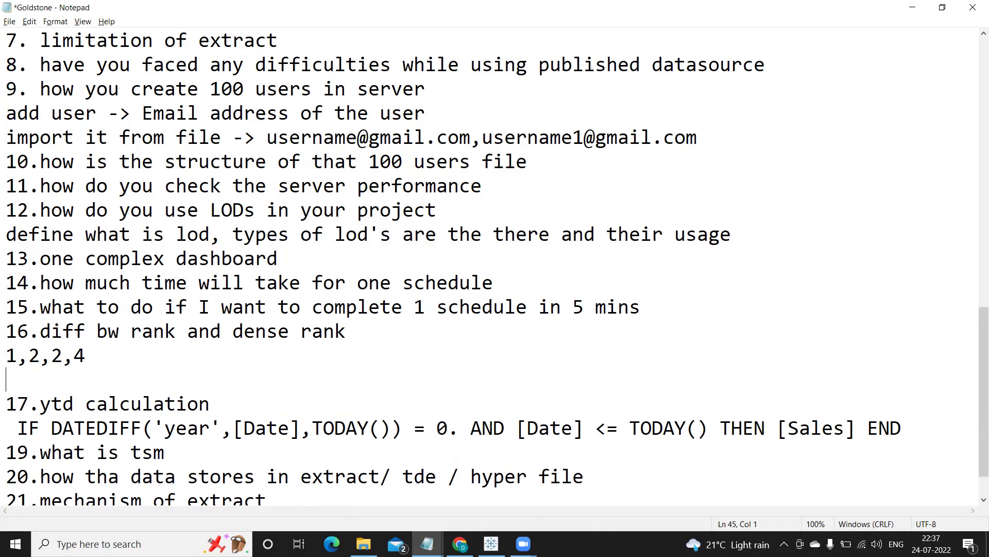
text(1,2,3,3)
Highlight the tied values in the rank examples, then the rank versus dense rank question
drag(88, 380, 74, 355)
click(82, 355)
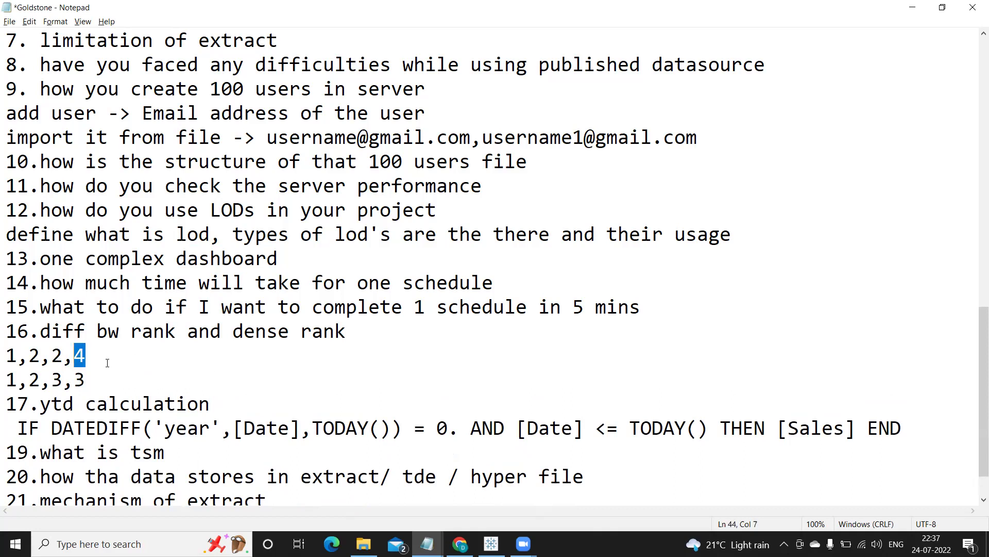
mouse_move(63, 355)
mouse_down()
mouse_move(41, 355)
mouse_move(65, 355)
mouse_up()
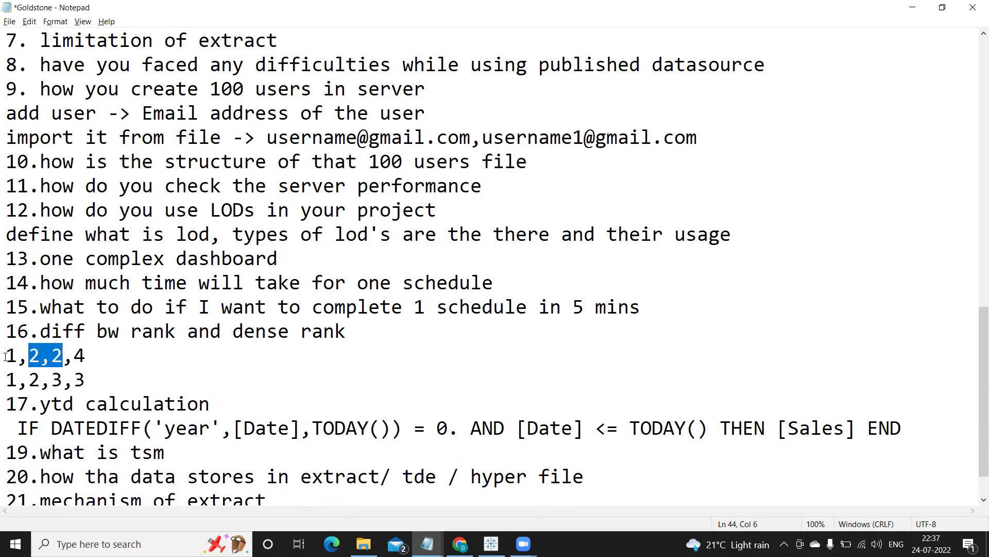
drag(6, 355, 95, 379)
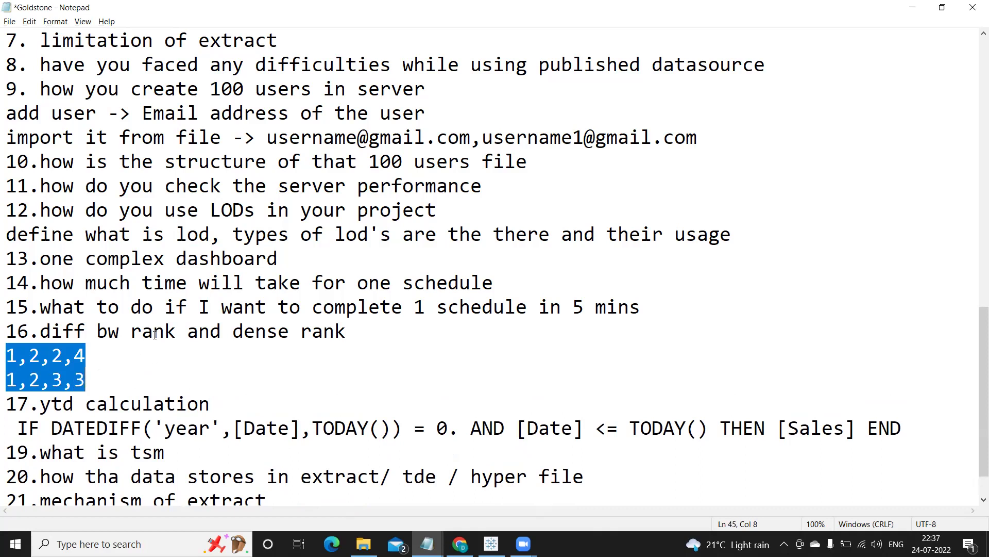
click(153, 333)
drag(357, 334, 5, 330)
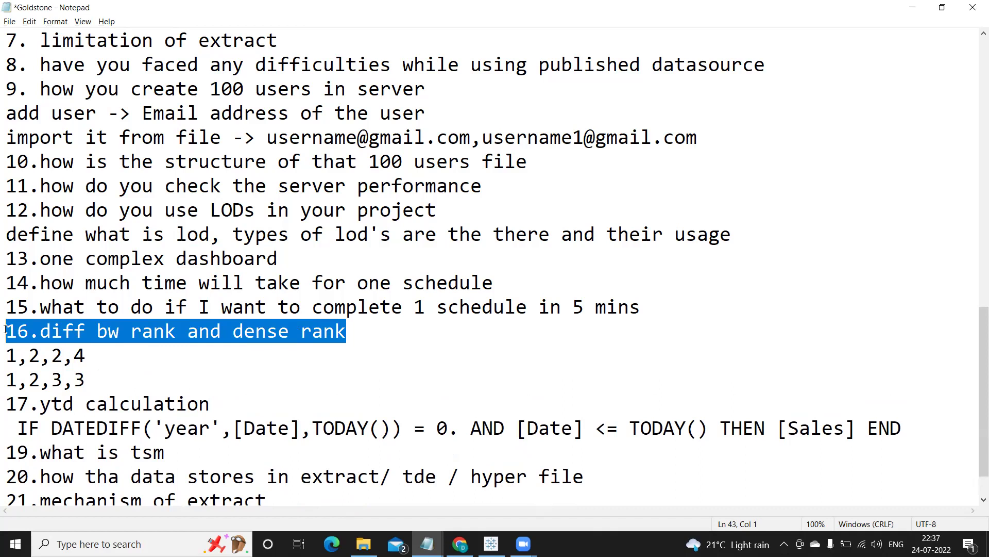
scroll(6, 330, down, 1)
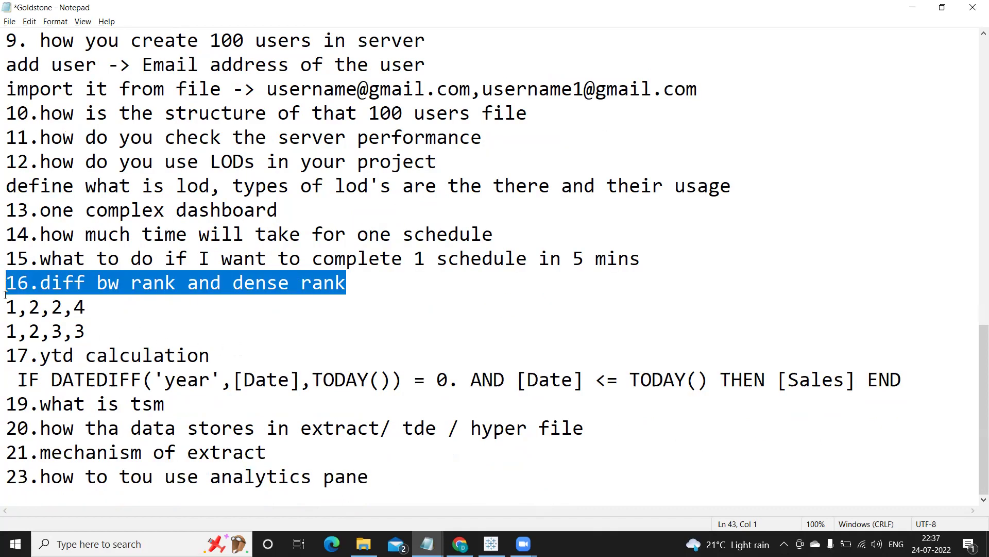
Rewrite question 17 as 'ytd(year till date growth)/yoy calculation' and highlight the YTD formula
drag(212, 355, 6, 356)
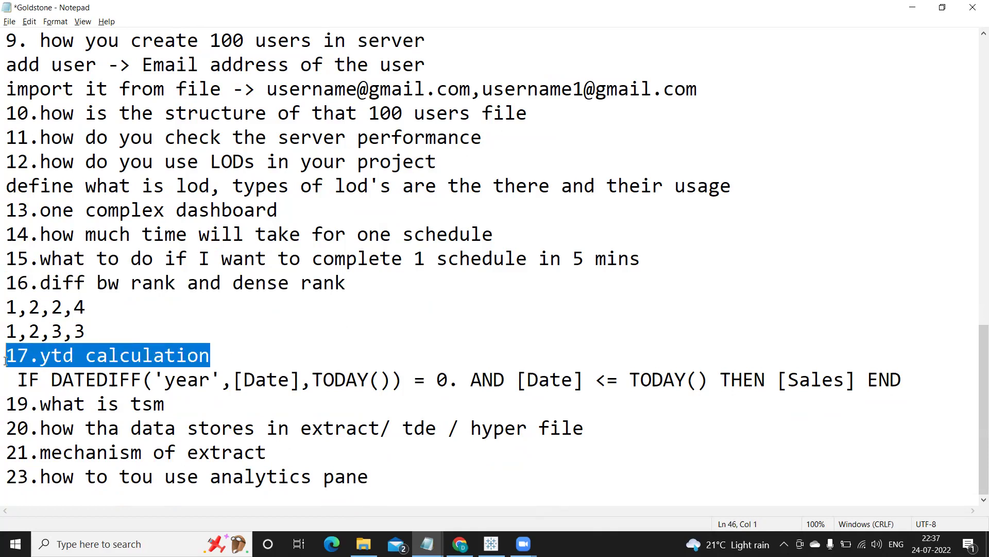
click(71, 356)
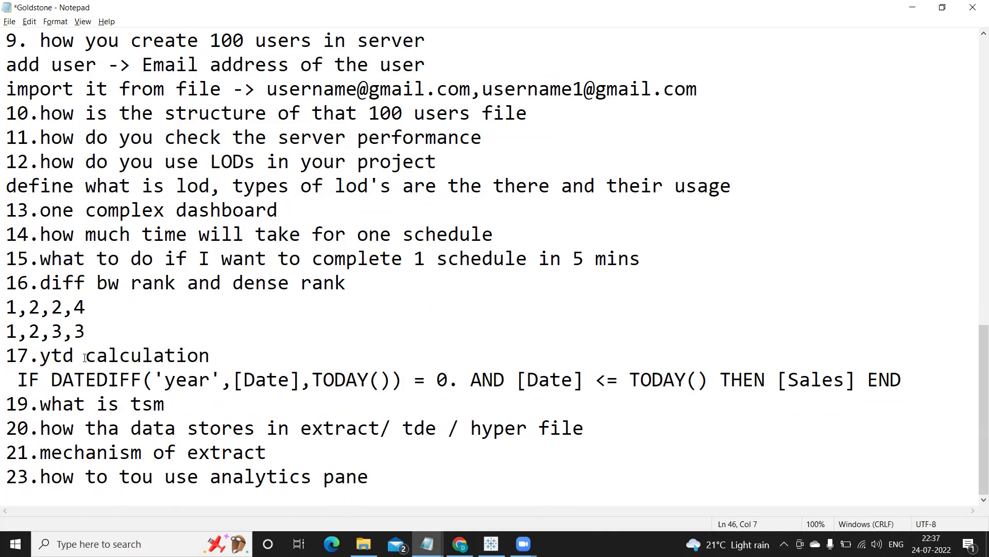
text(/y)
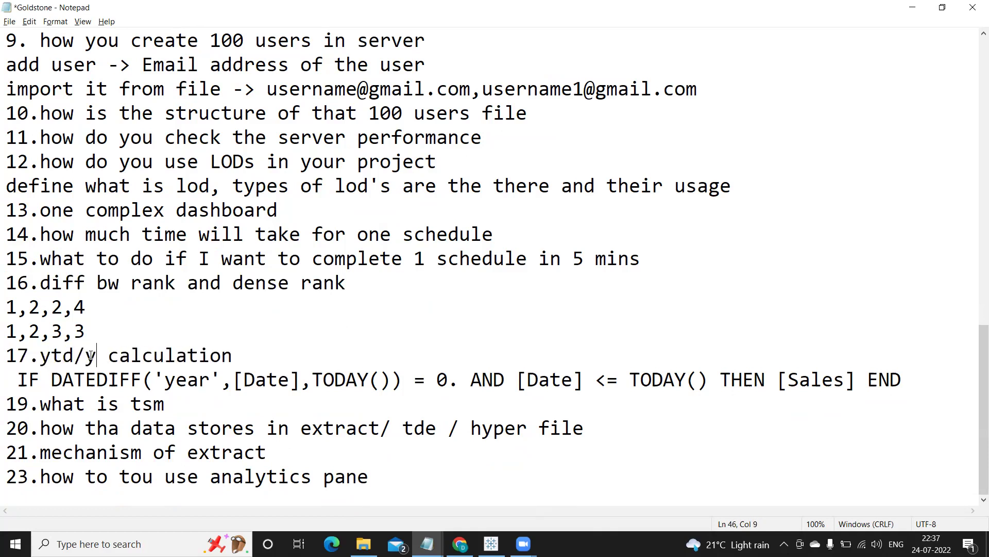
text(oy)
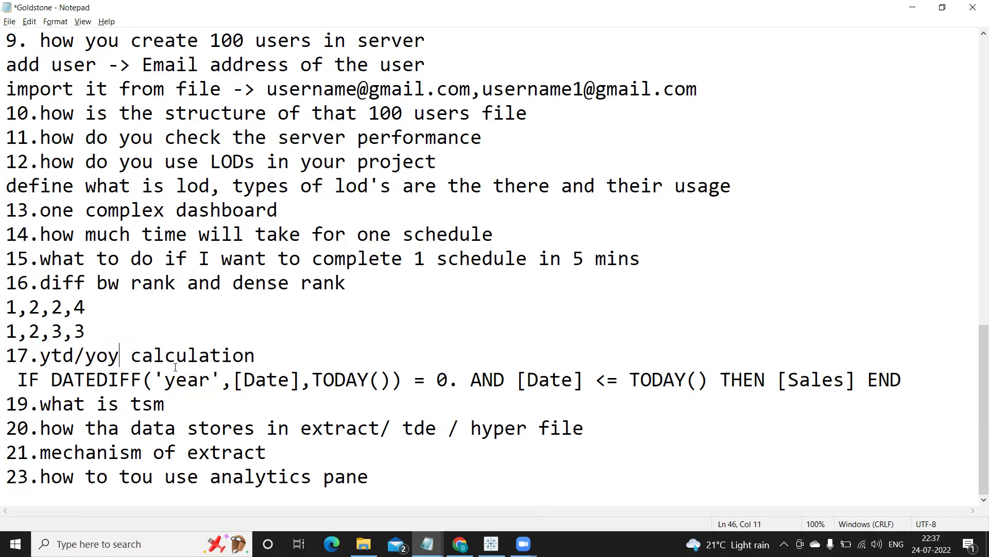
drag(283, 356, 11, 349)
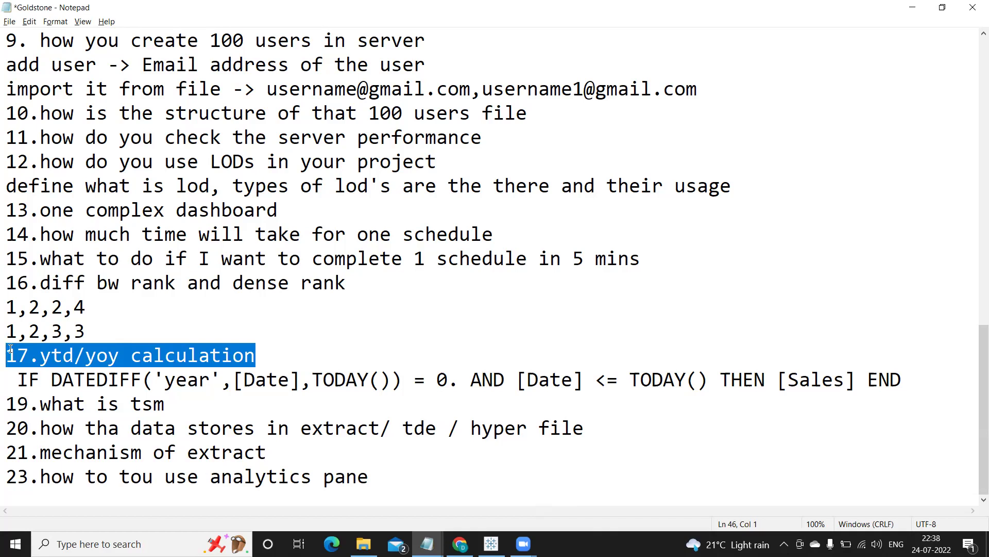
click(74, 354)
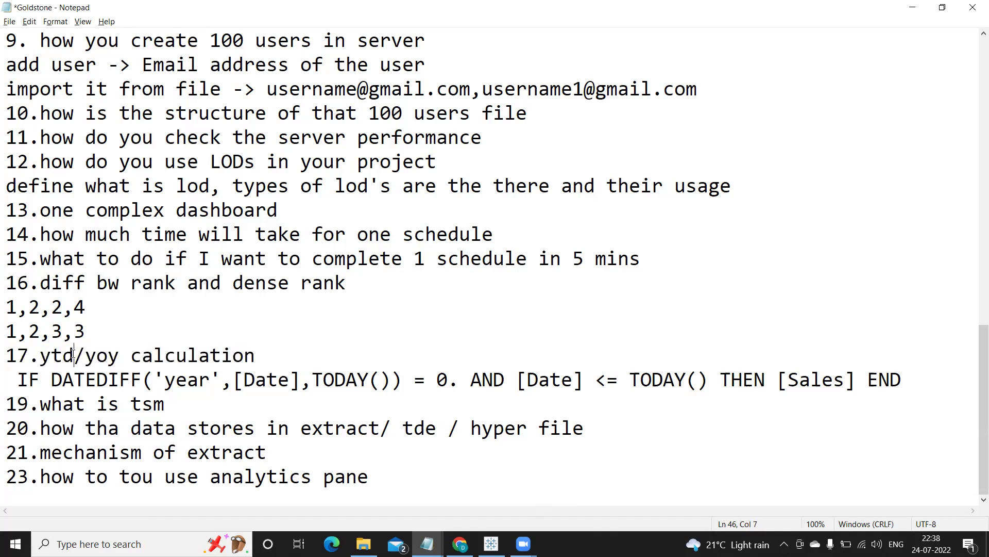
text((year t)
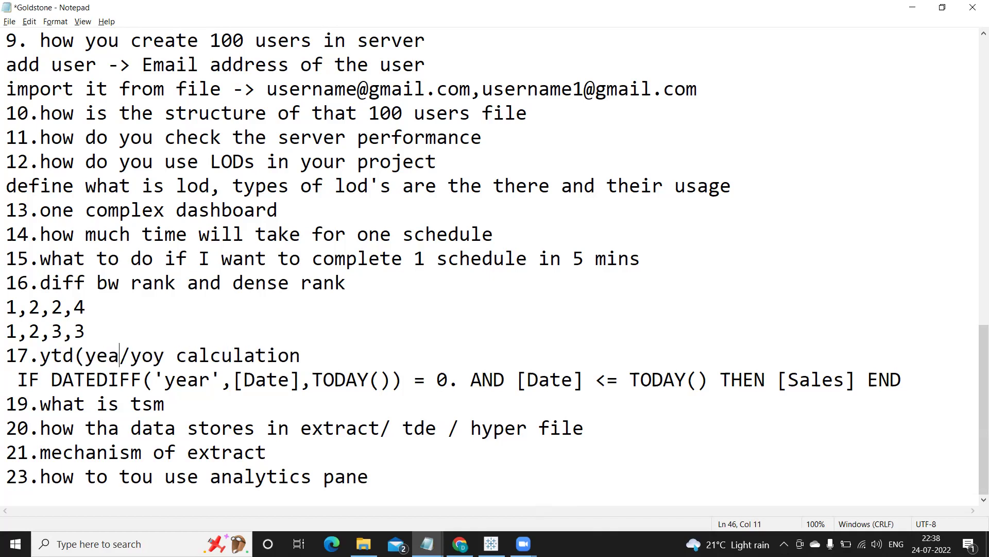
text(ill date gro)
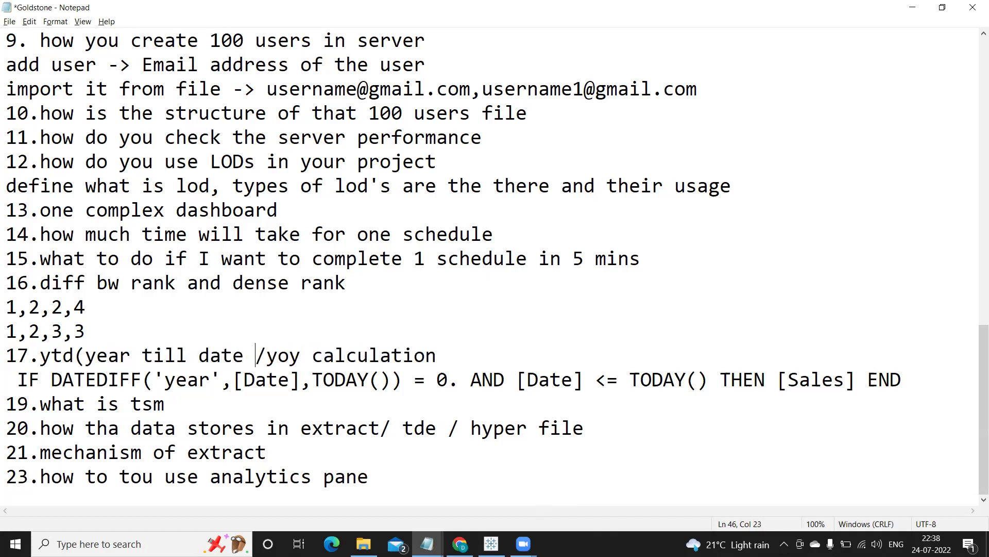
text(wth))
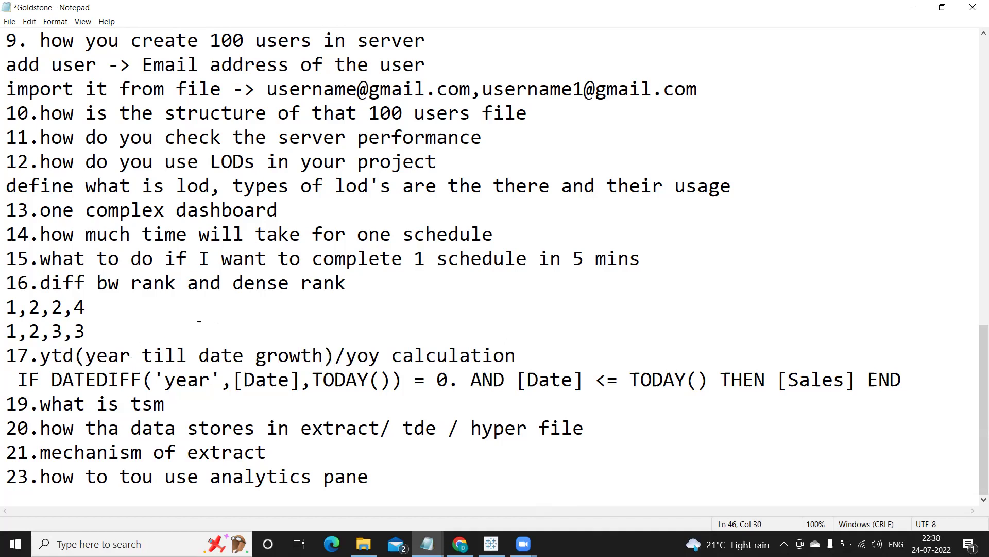
key(Down)
key(Home)
drag(627, 364, 902, 380)
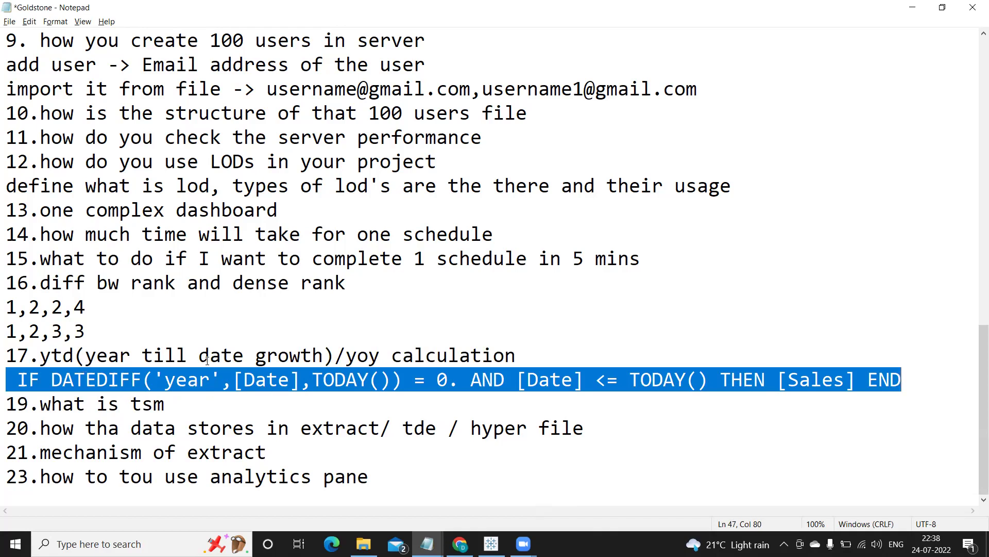
click(153, 379)
drag(154, 380, 389, 380)
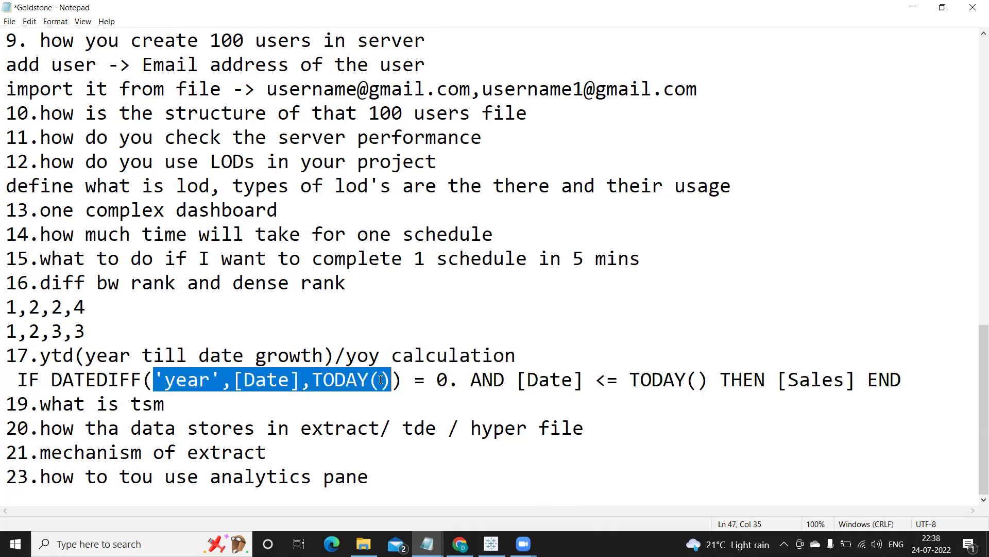
double_click(150, 404)
click(308, 379)
drag(308, 379, 403, 379)
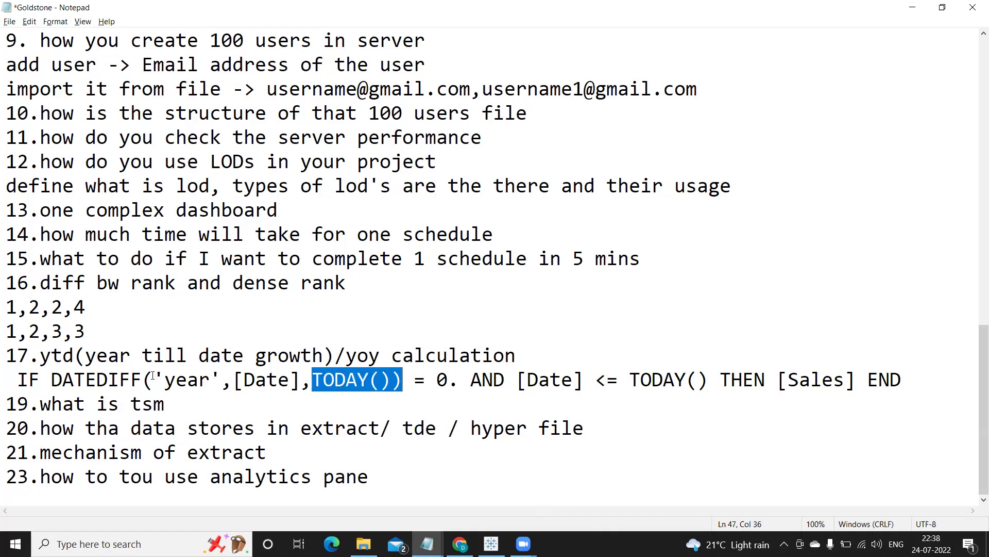
drag(155, 379, 219, 368)
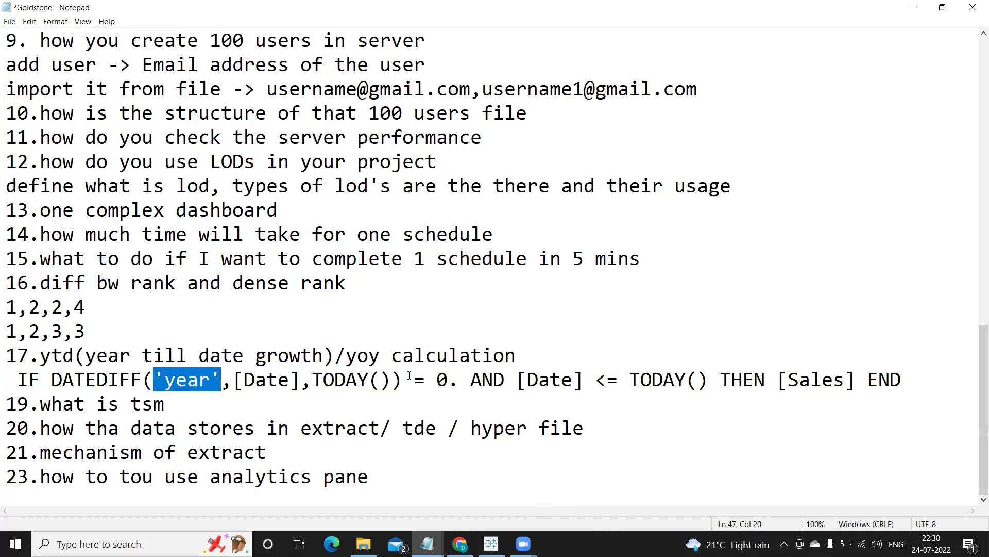
drag(449, 379, 144, 380)
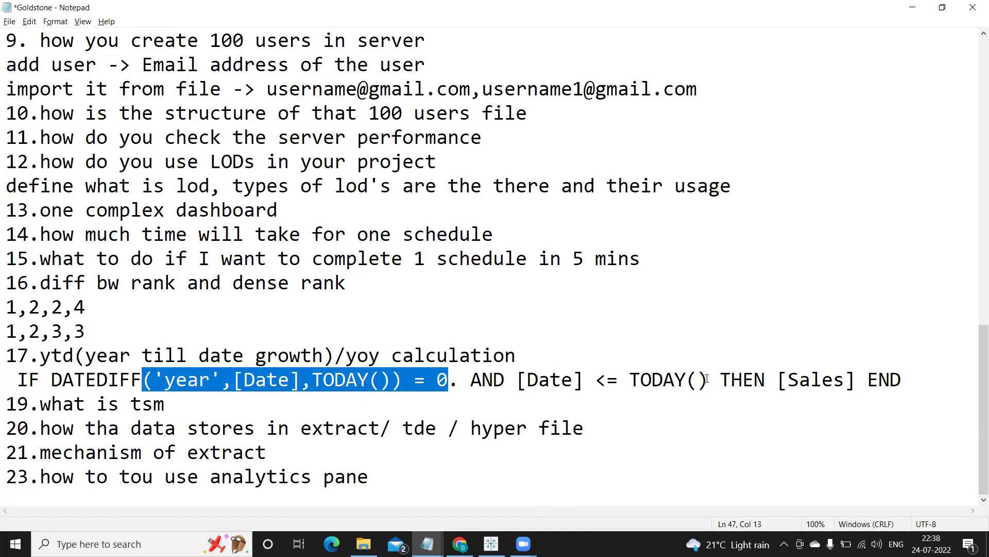
drag(708, 379, 516, 381)
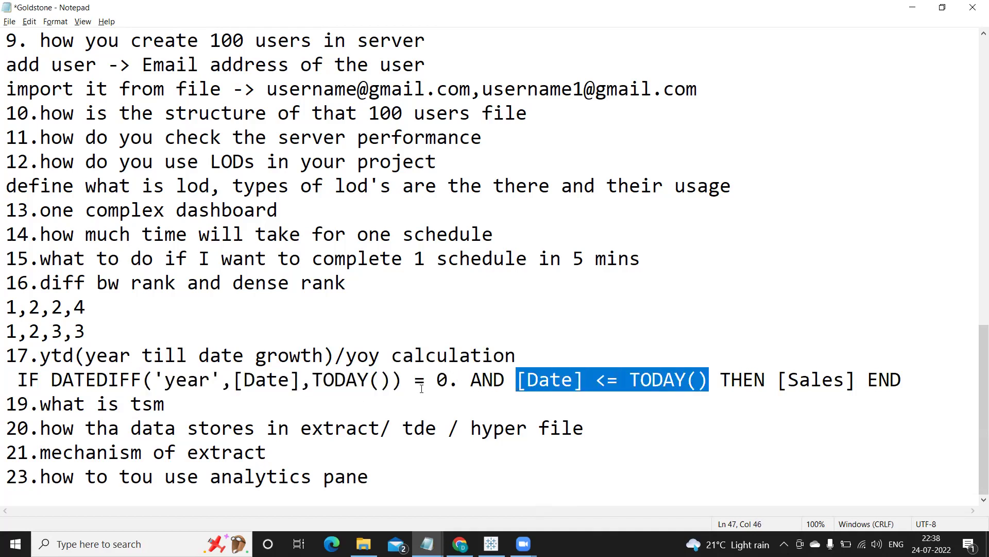
click(644, 380)
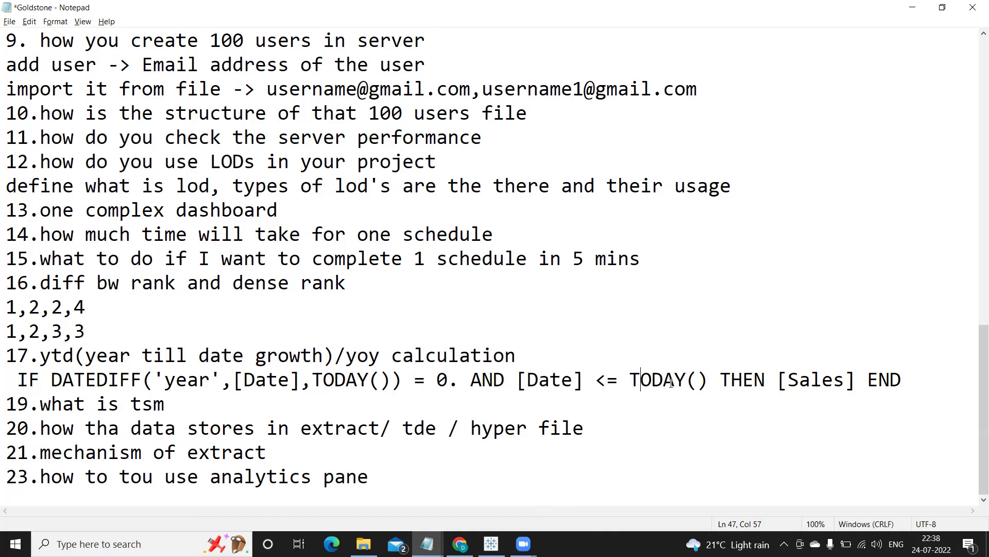
drag(857, 382, 771, 382)
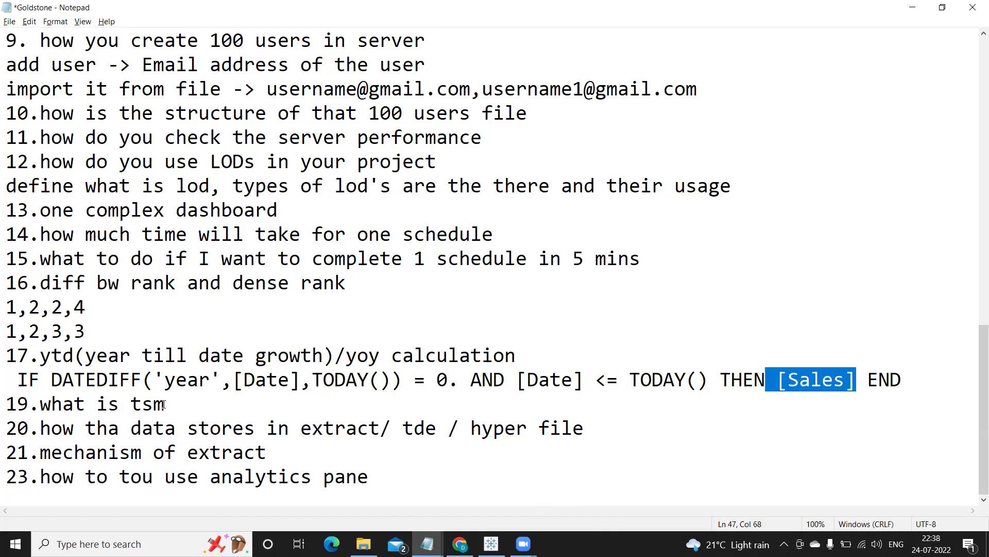
drag(166, 404, 132, 404)
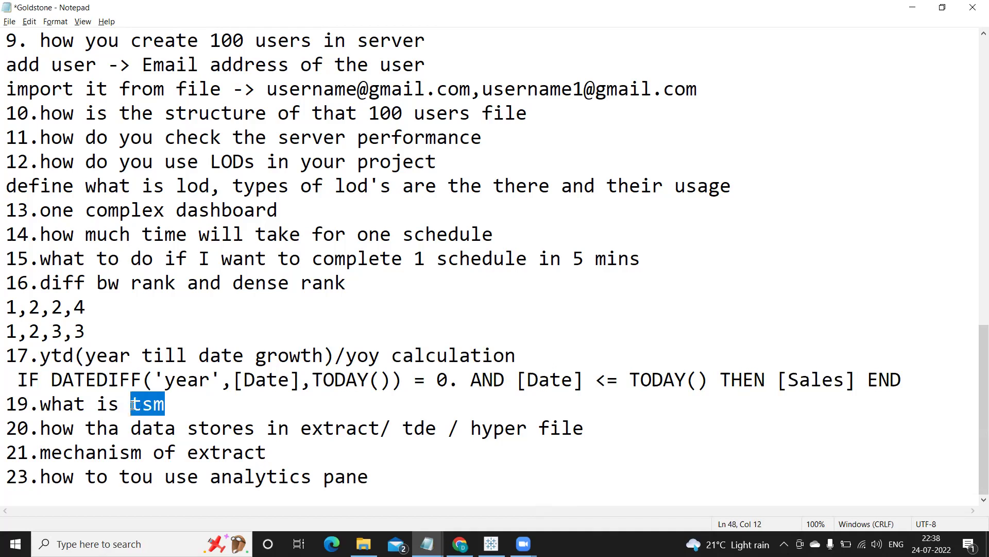
drag(6, 405, 163, 397)
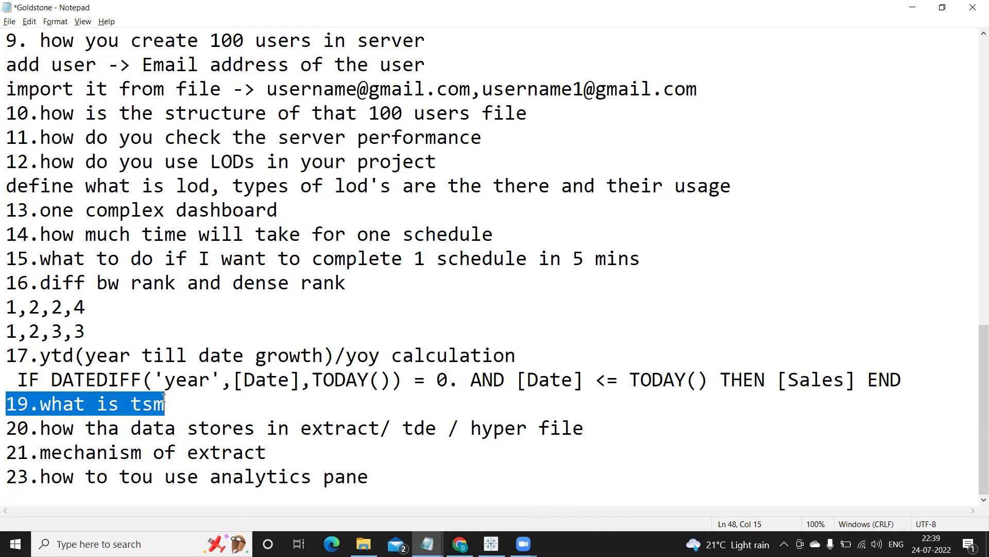
Highlight tsm, questions 20–21 on extracts and the Analytics pane question, then switch to Tableau
click(179, 402)
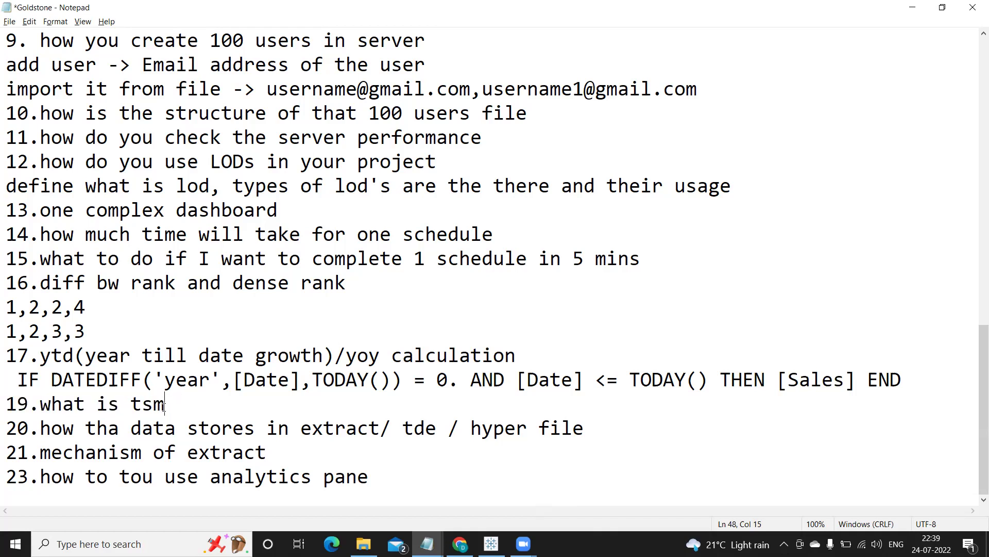
drag(179, 403, 124, 407)
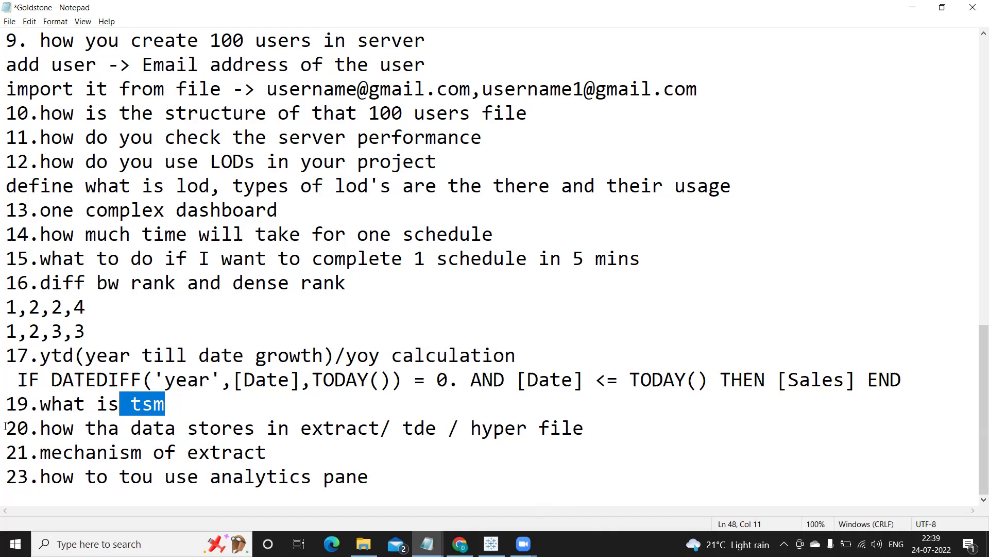
drag(6, 429, 416, 448)
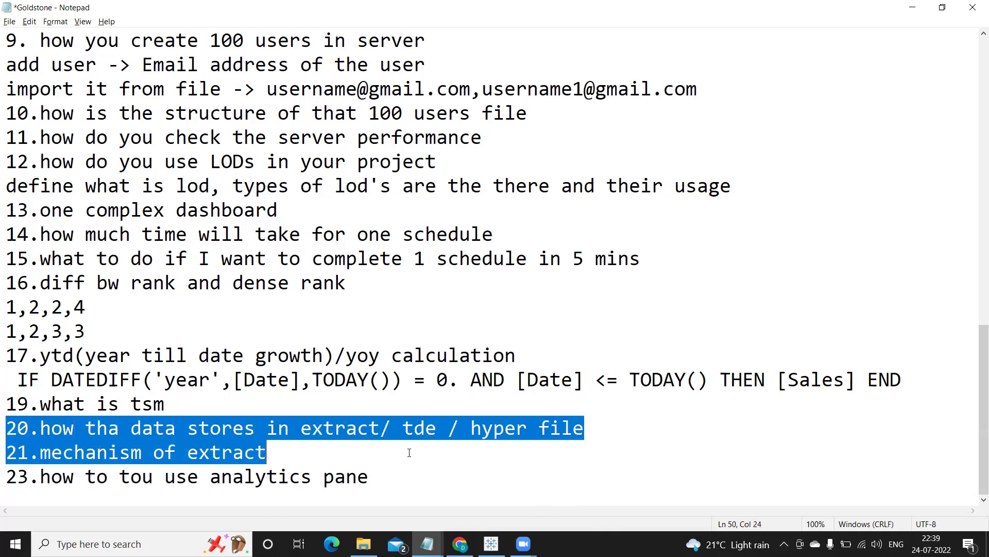
drag(369, 477, 22, 477)
click(491, 543)
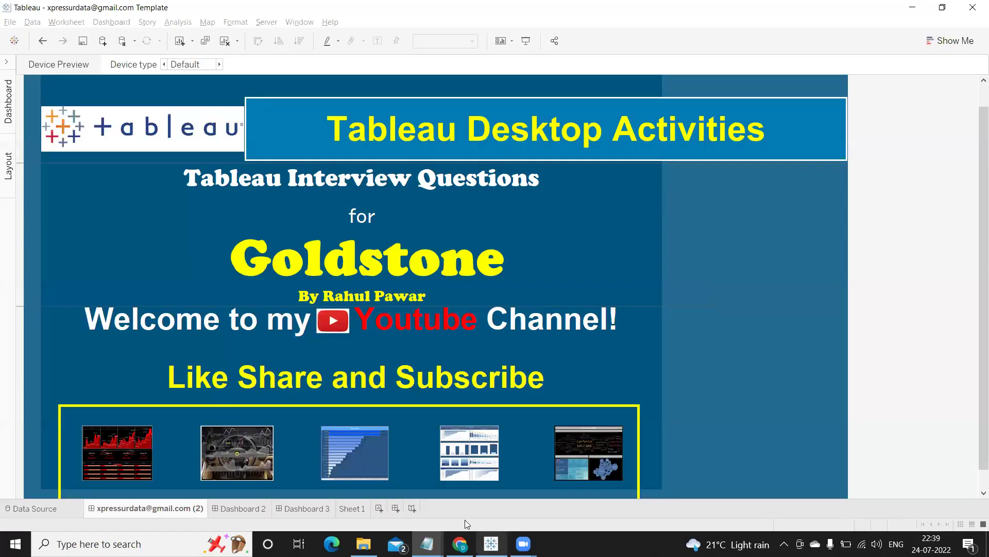
Expand the side panel, open Sheet 1's Sales by Region chart and show the Analytics pane
click(7, 62)
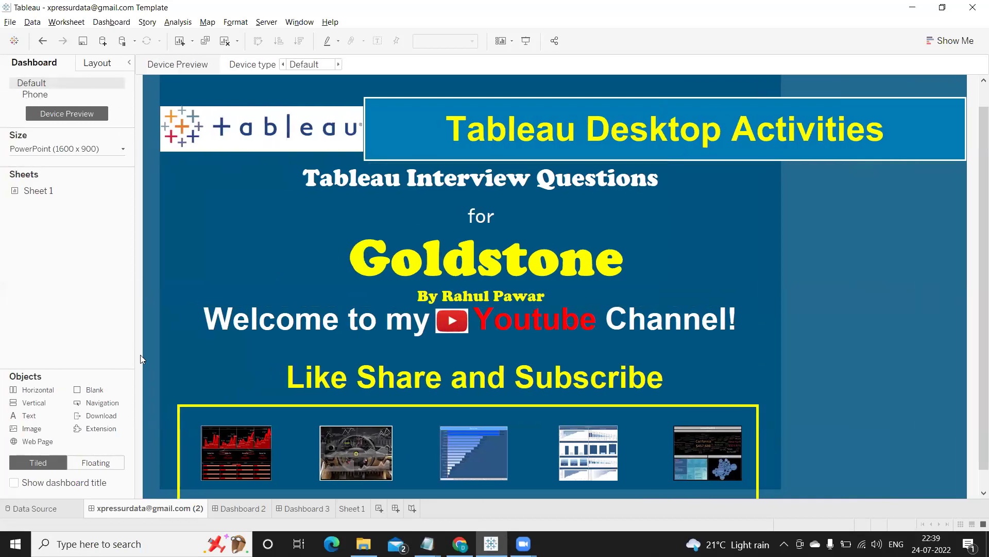
click(353, 508)
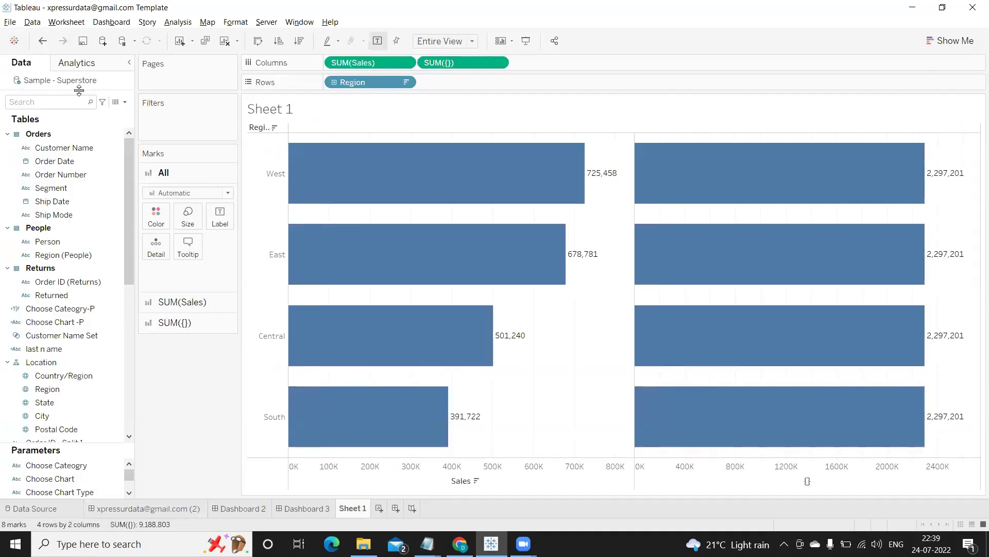
click(75, 62)
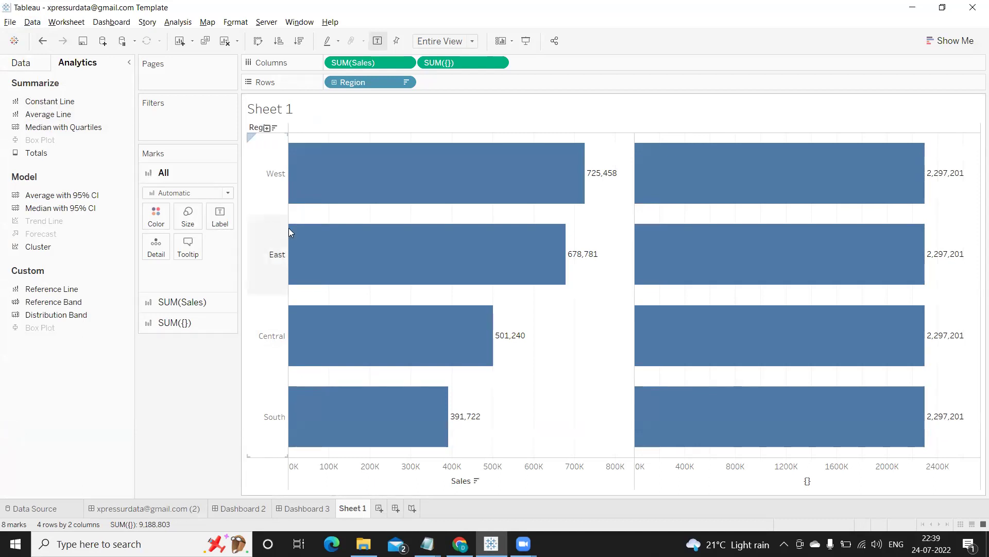
Glance at the Chrome YTD search results, then return to the Goldstone dashboard's title image
click(460, 544)
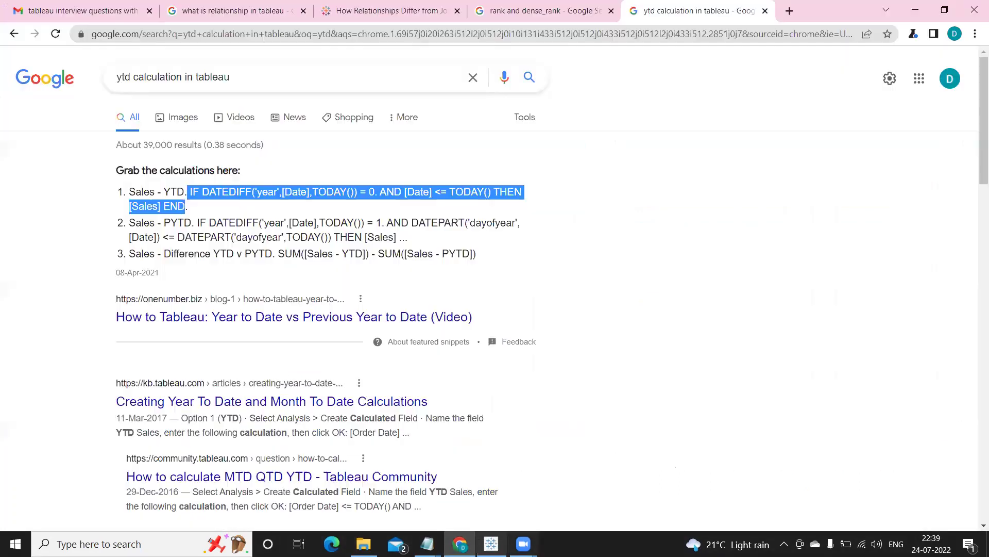
click(491, 544)
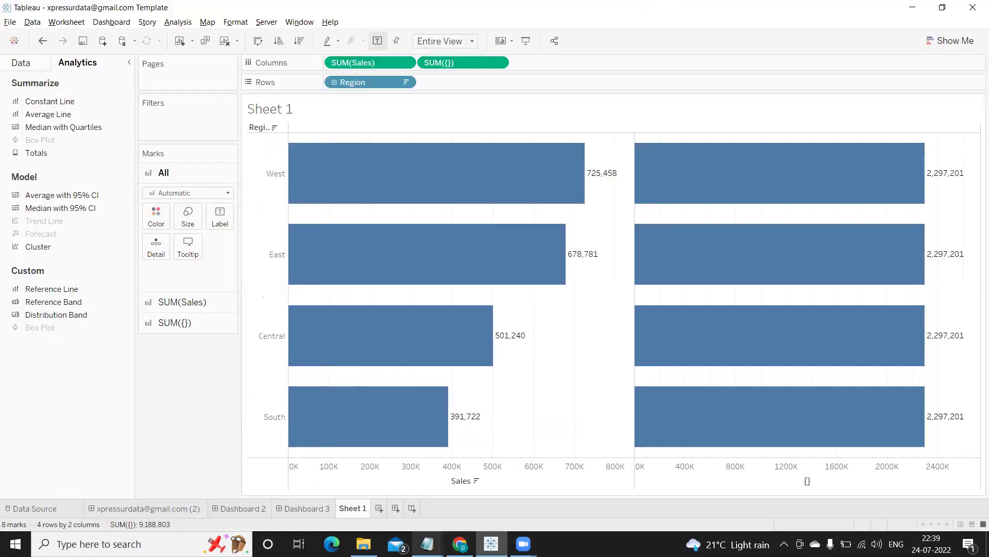
click(134, 509)
click(353, 271)
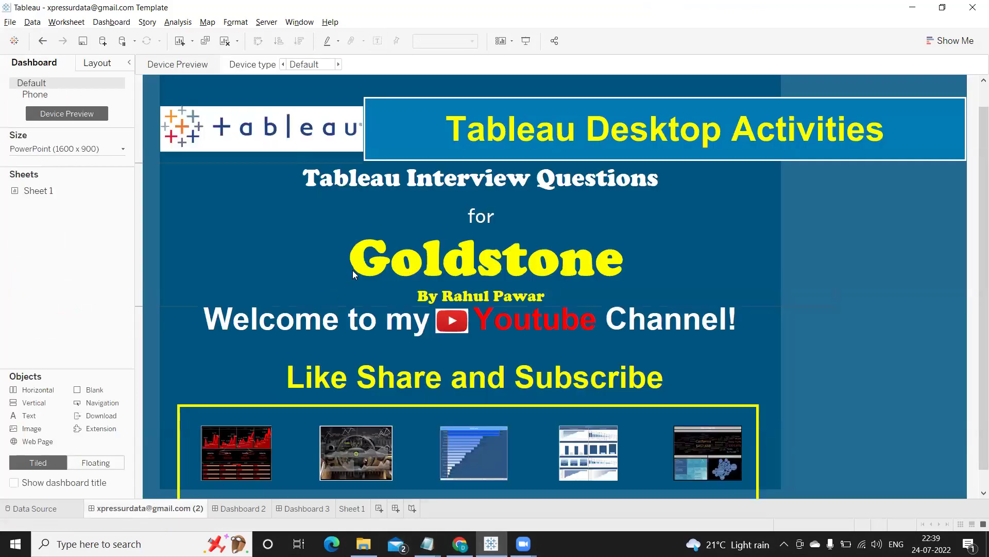